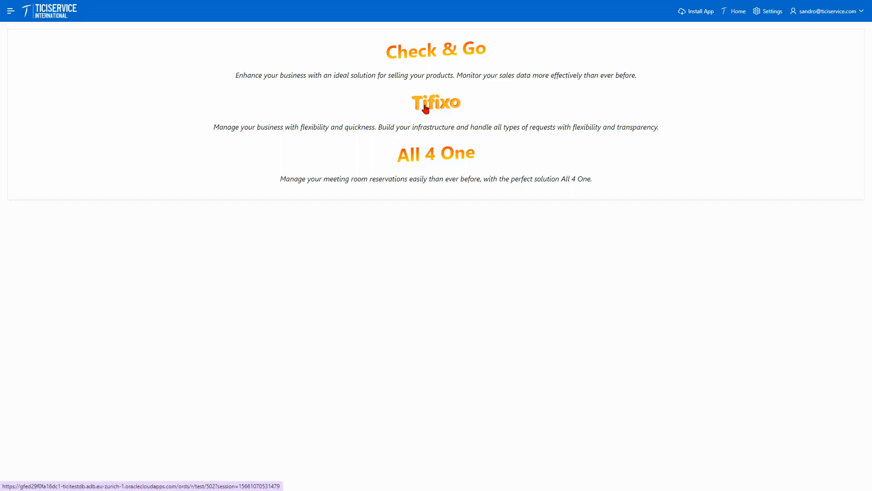
Step: Open Tifixo from the Ticiservice portal and show the Tickets report grouped by responsible
click(426, 109)
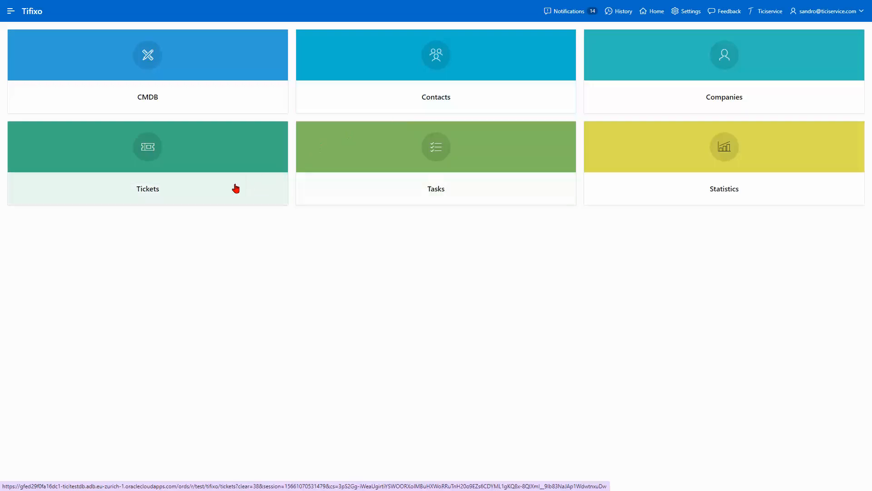
click(195, 193)
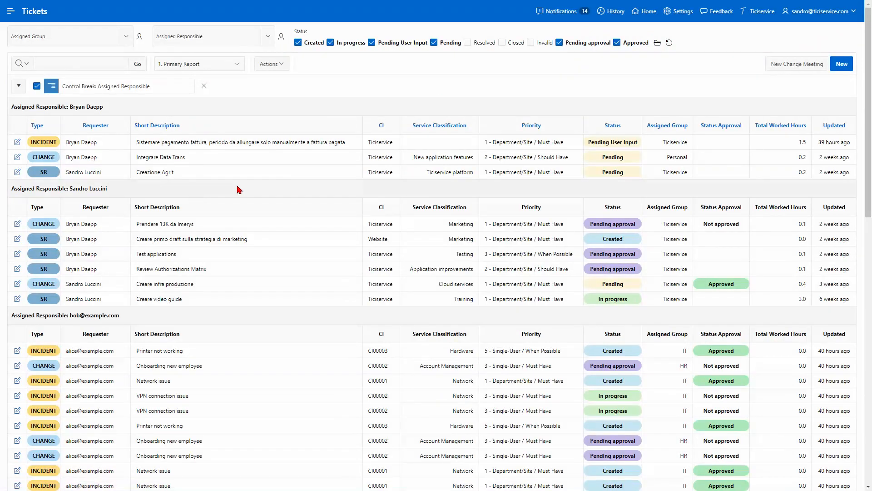
Step: Start a new incident titled 'Application does not work' for configuration item CI00001
click(841, 68)
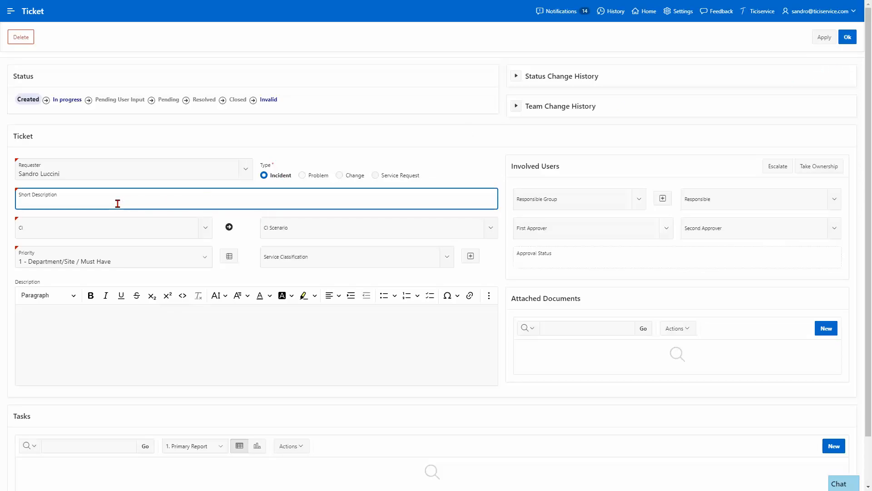
text(lication does not work)
click(206, 229)
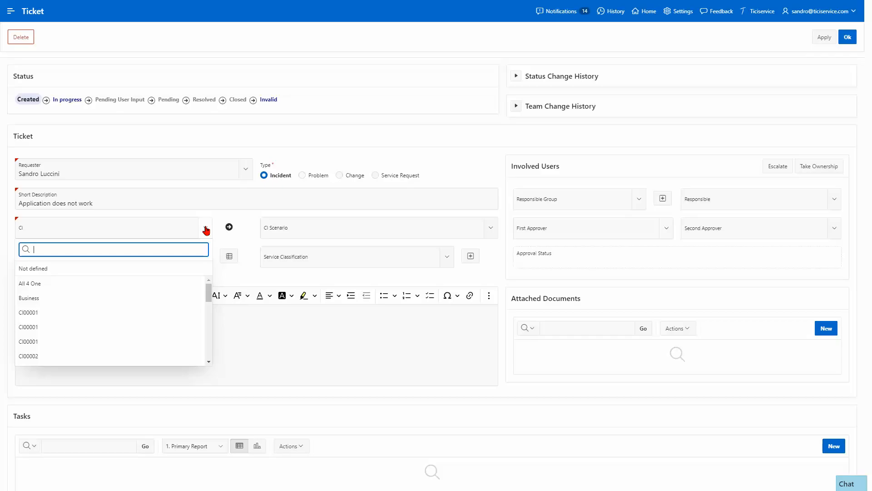
click(58, 315)
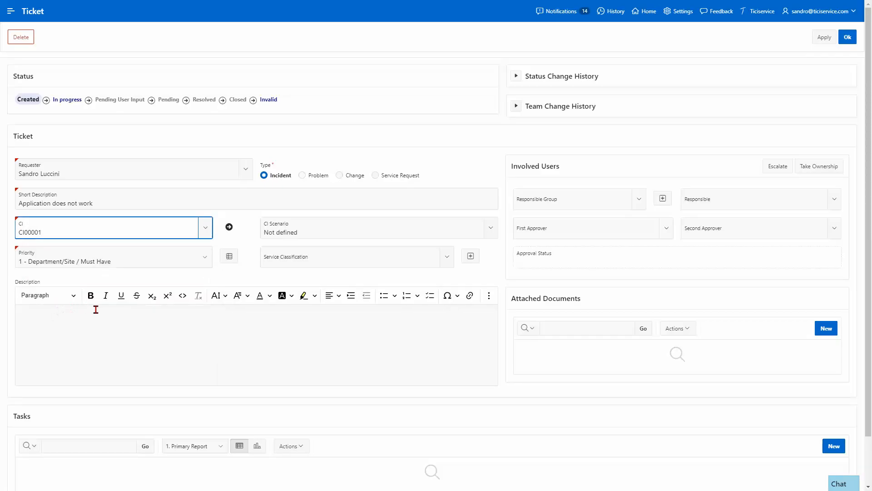
Step: Give it priority 4 - Single-User / Should Have and description 'I cannot use the application', then save
click(206, 262)
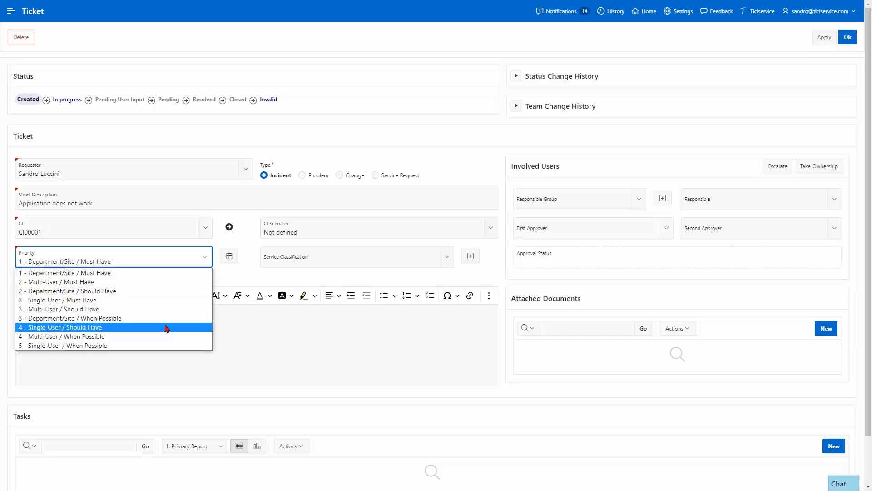
click(205, 258)
click(232, 259)
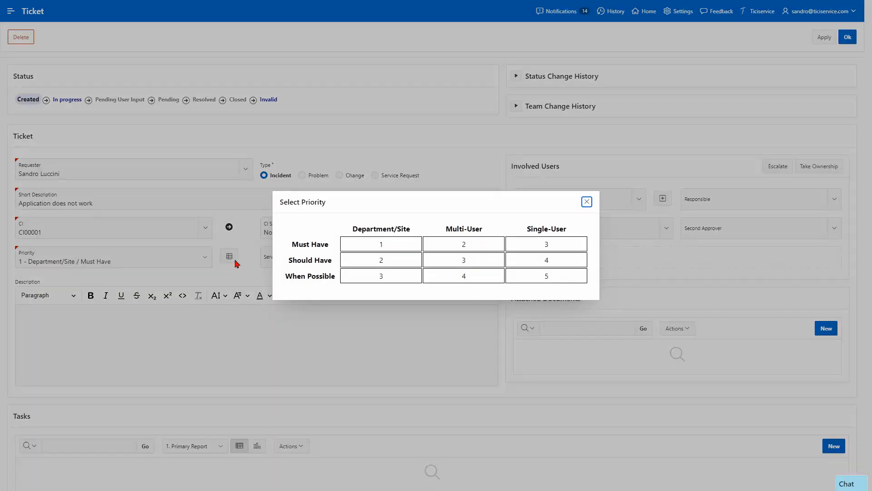
click(531, 259)
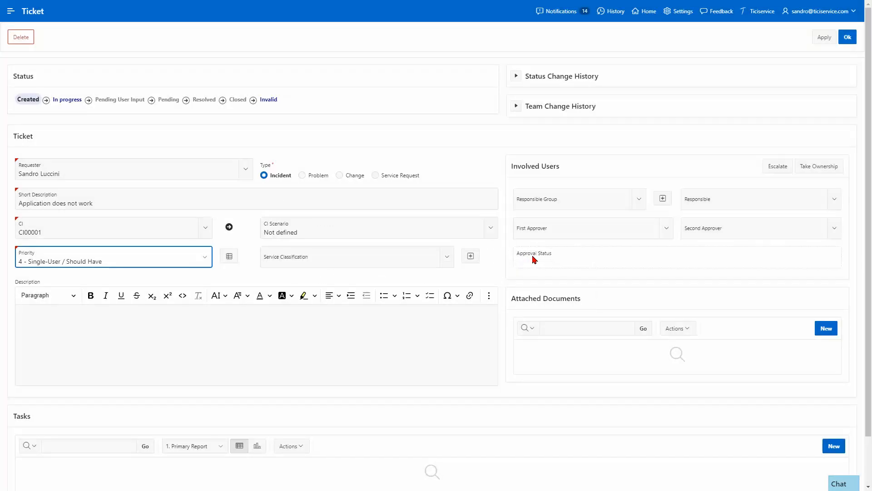
click(194, 332)
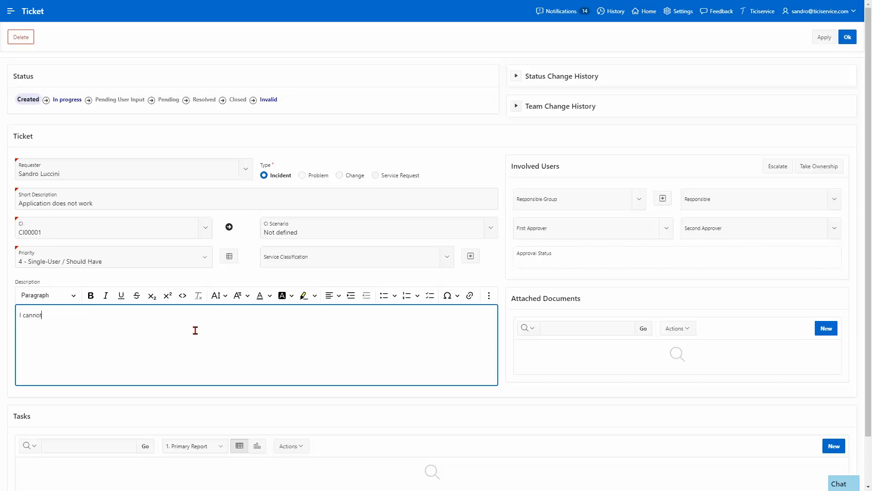
text(I cannot use the application CI00001)
click(845, 37)
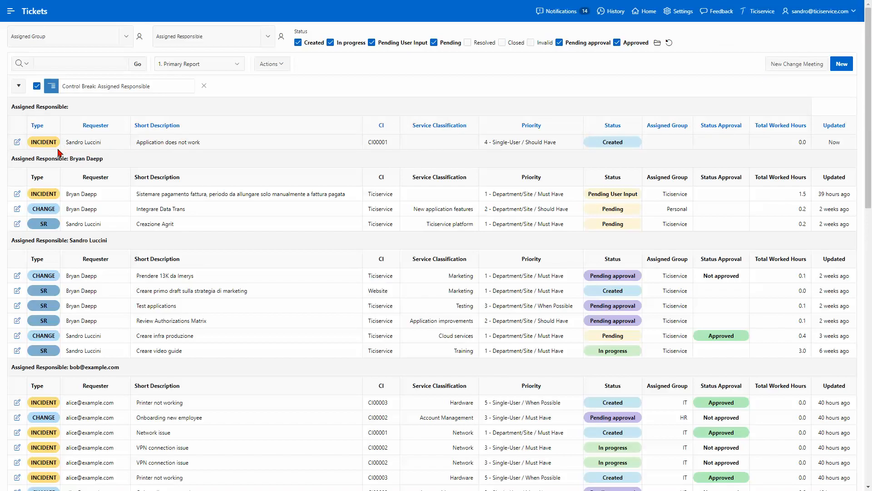
Step: Move the 'Application does not work' ticket to In progress with a pickup comment
click(16, 144)
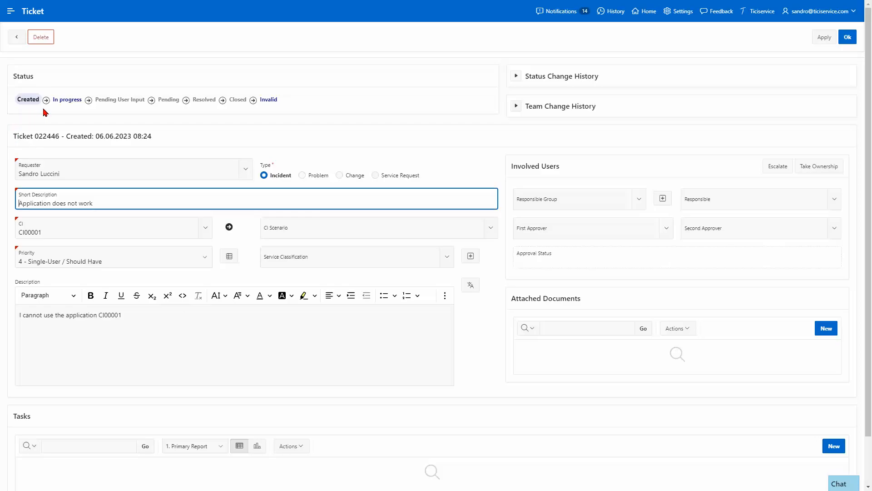
click(72, 103)
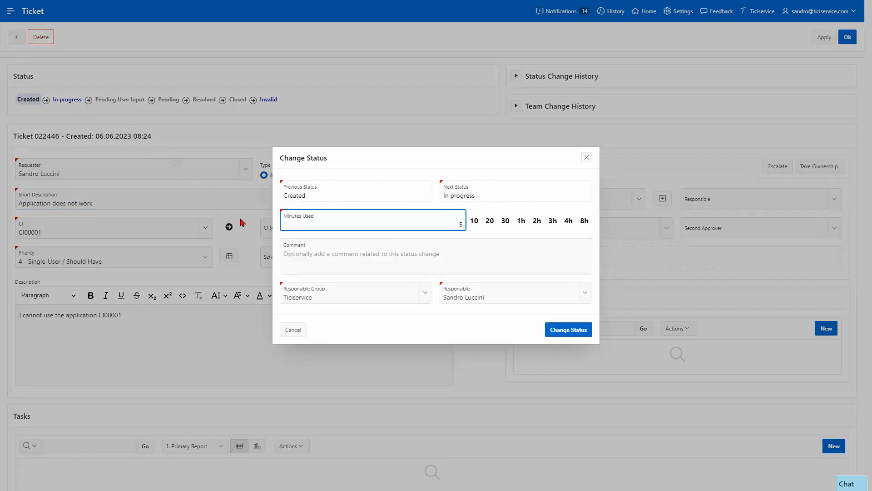
click(346, 253)
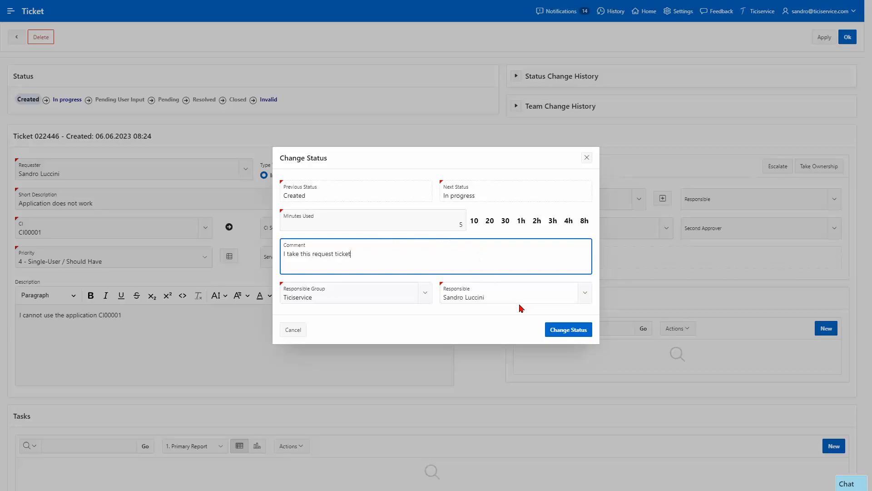
click(558, 331)
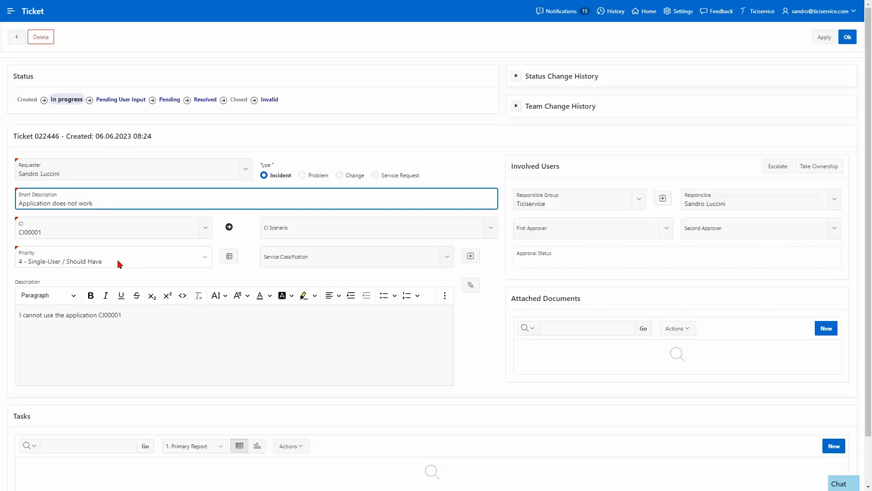
Step: Set the service classification to Application bugs, leaving the priority unchanged
click(205, 257)
click(206, 257)
click(227, 258)
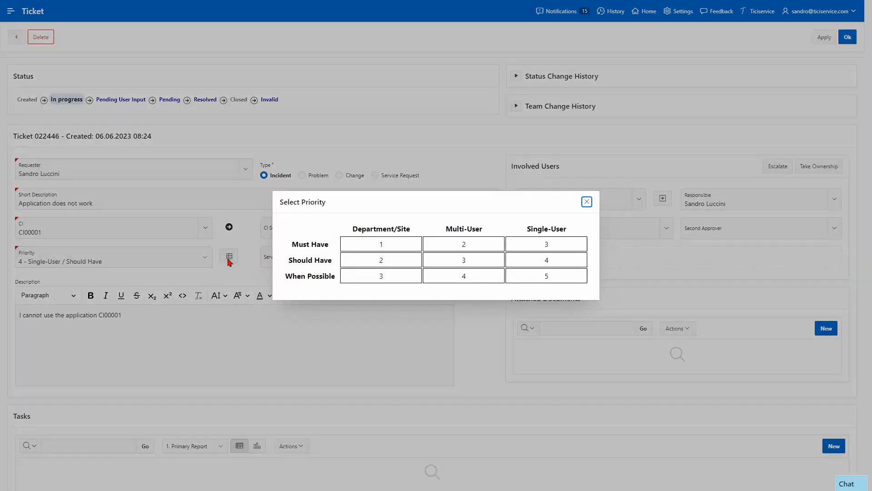
click(586, 202)
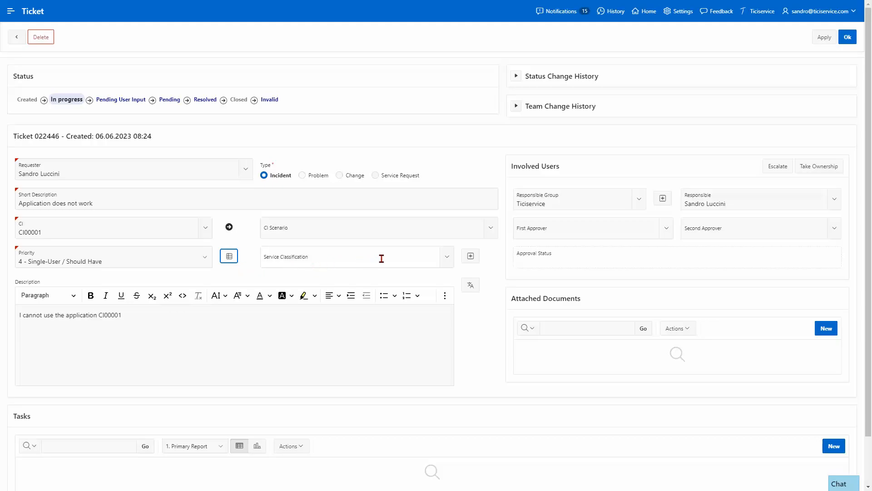
click(449, 262)
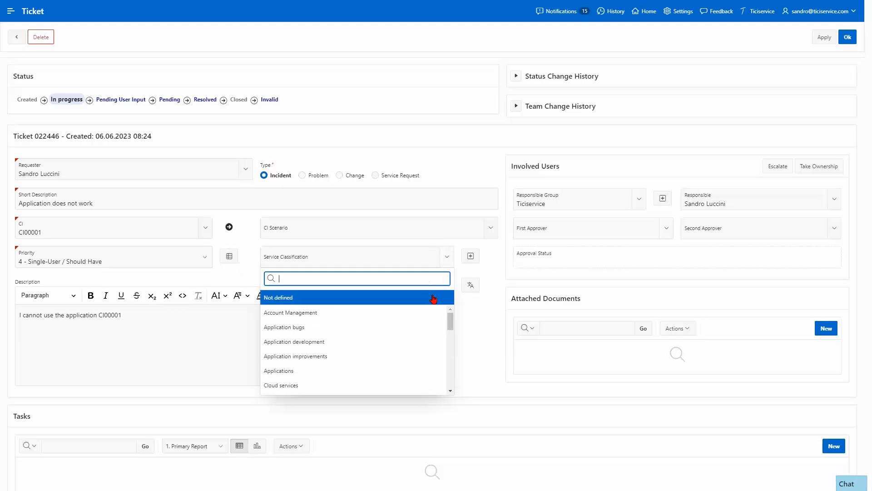
click(415, 327)
Step: Dismiss the new-classification form and send the ticket text to Google Translate for German
click(471, 258)
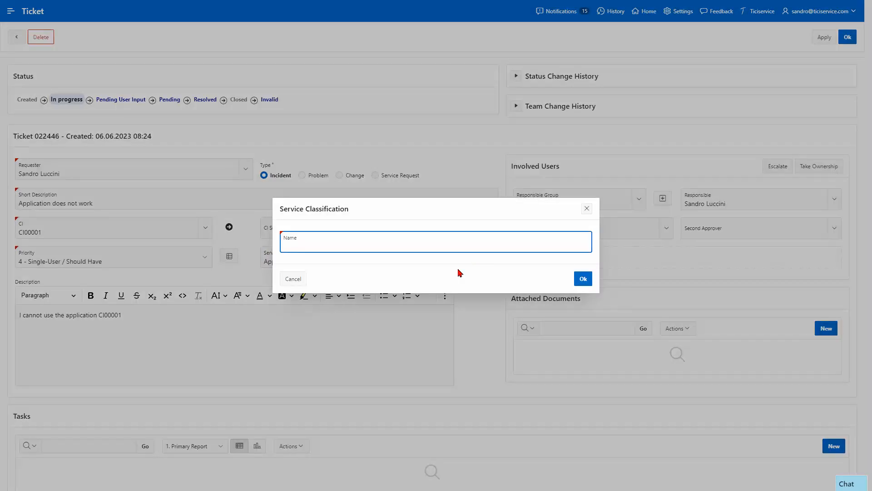
click(586, 209)
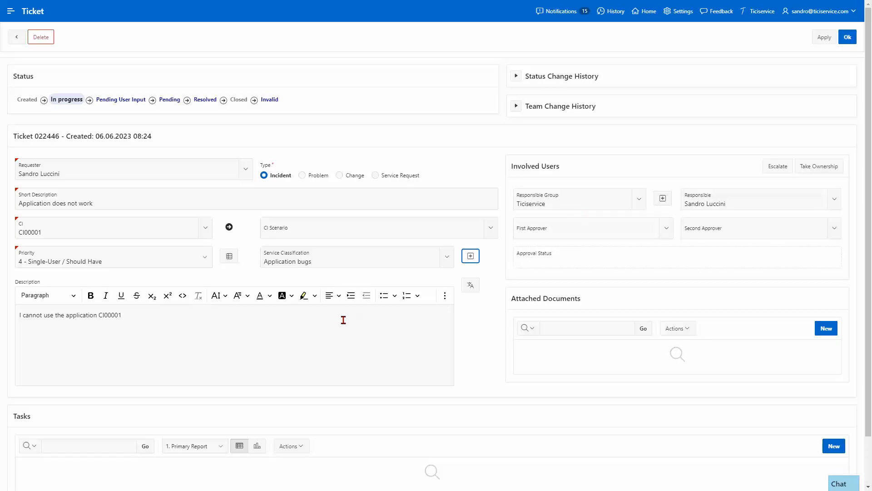
click(465, 290)
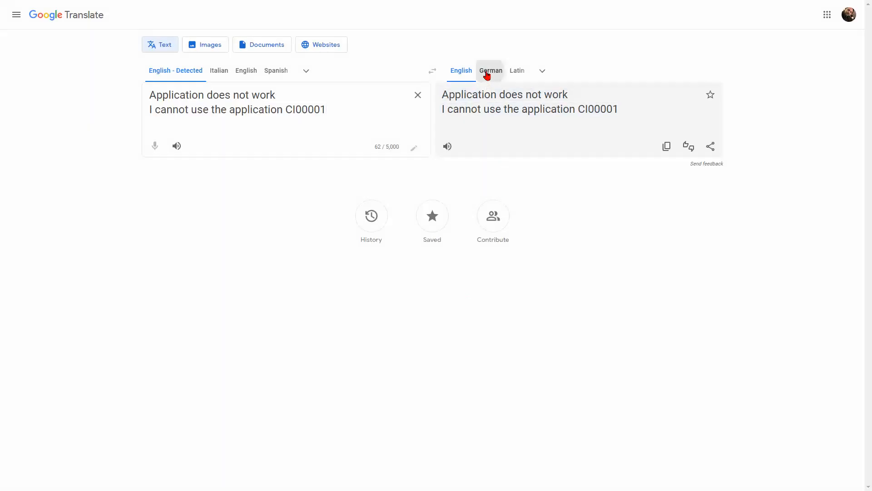
click(487, 73)
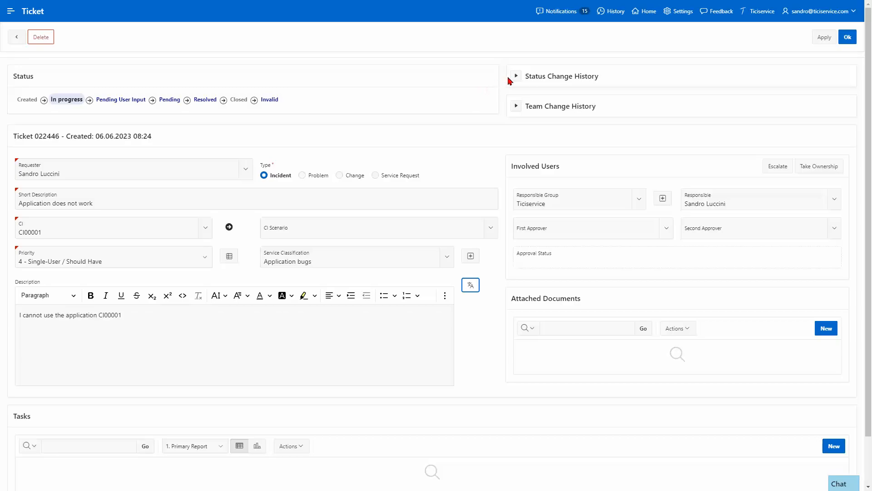
click(516, 77)
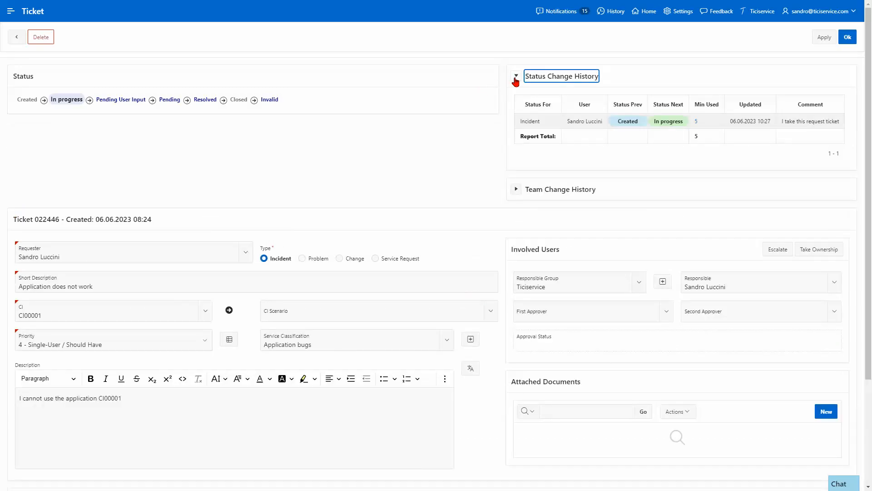
click(516, 78)
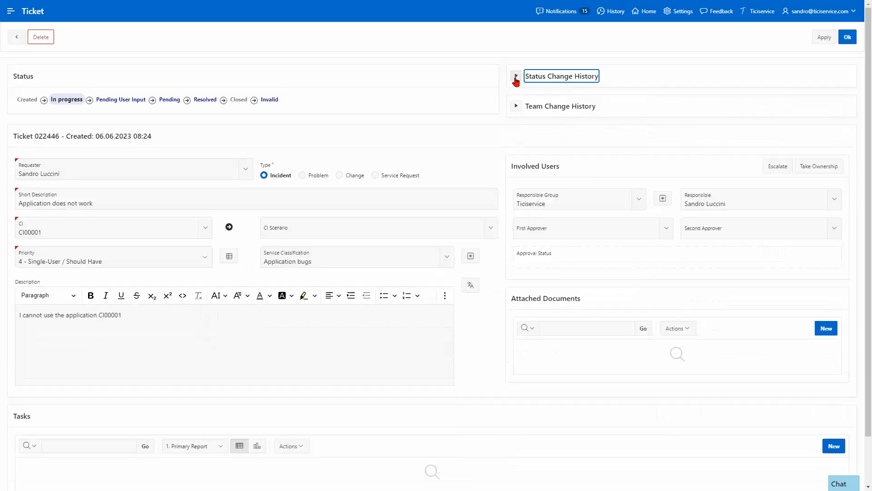
click(516, 109)
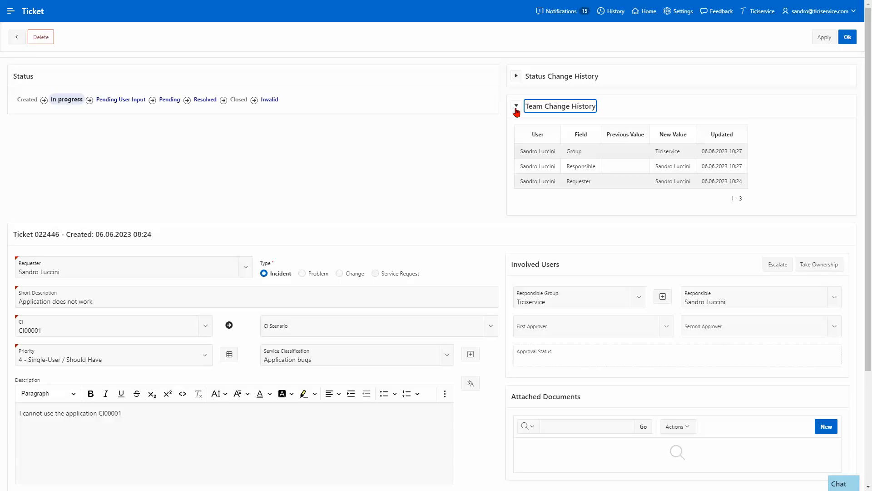
click(517, 109)
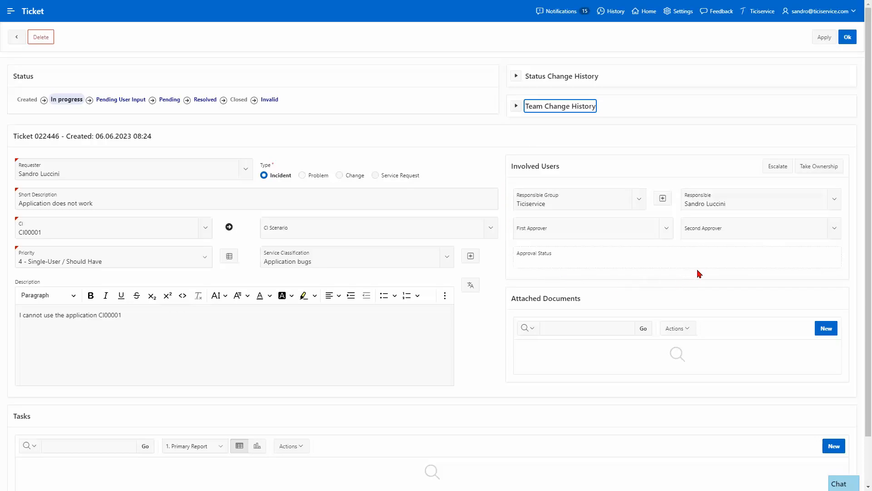
click(664, 229)
click(664, 230)
click(836, 230)
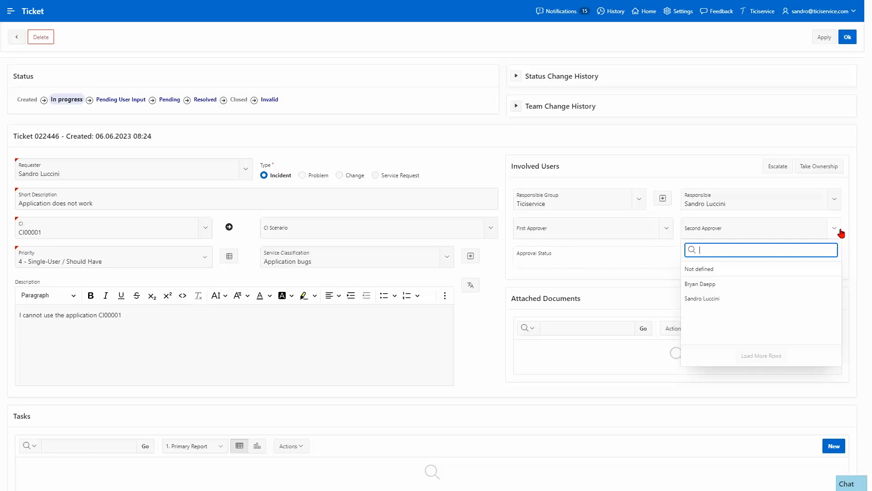
click(841, 232)
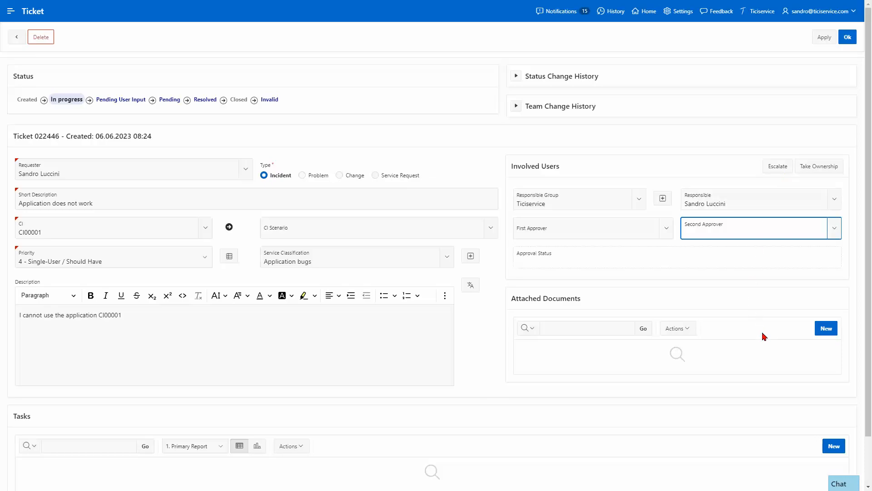
click(824, 334)
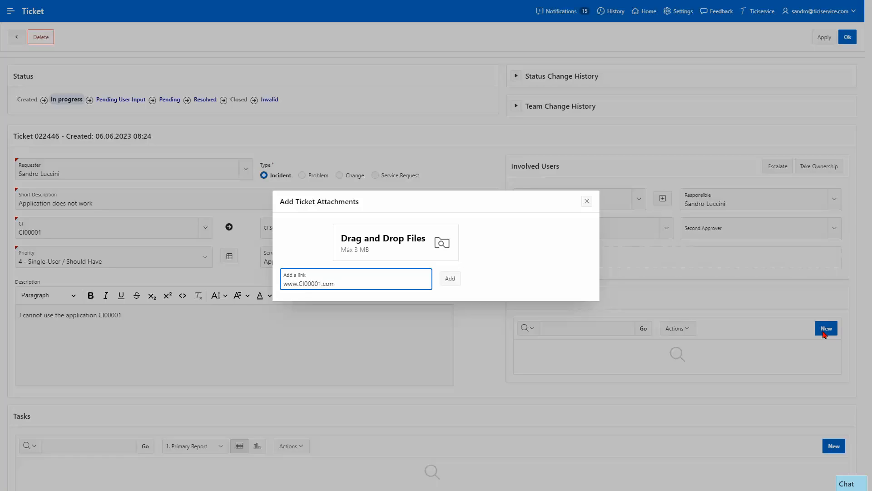
click(449, 278)
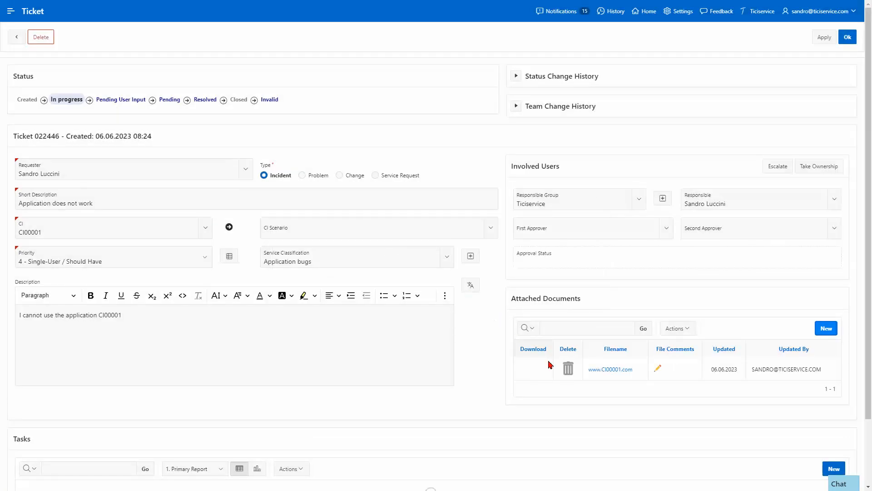
click(656, 370)
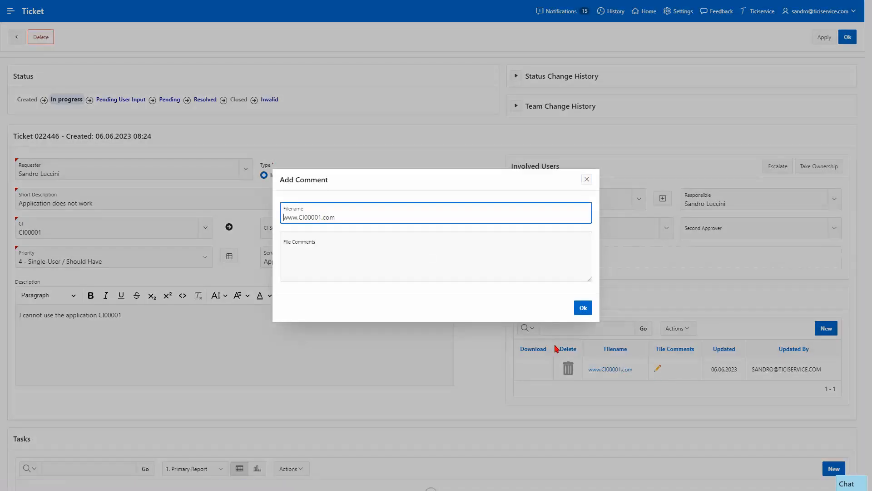
click(399, 253)
text(Application )
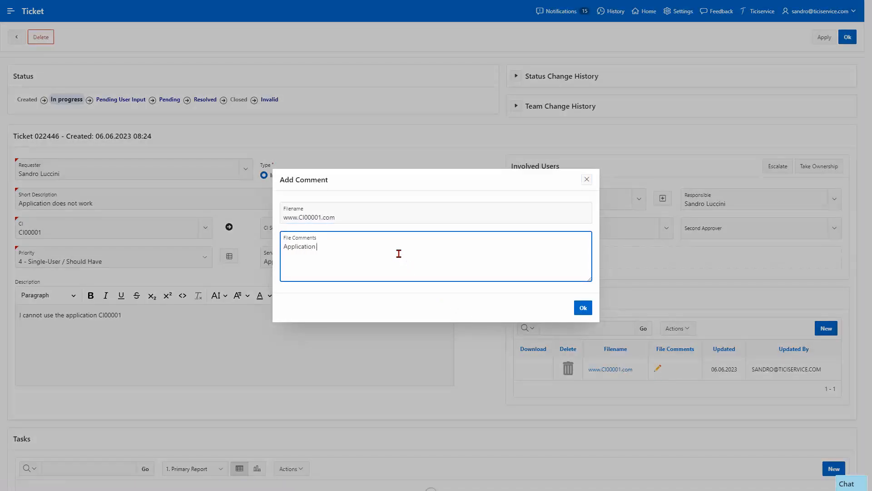
text(link.)
click(584, 307)
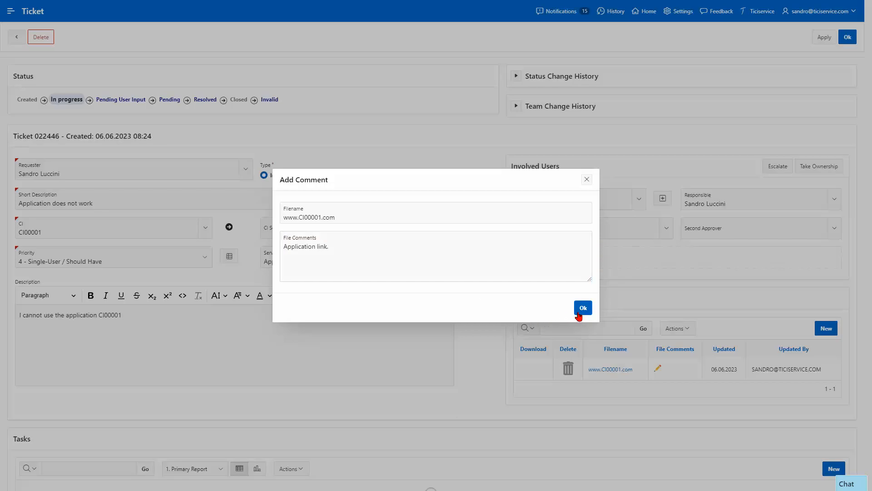
Step: Upload error.png as another attachment with the comment 'Error message'
click(826, 328)
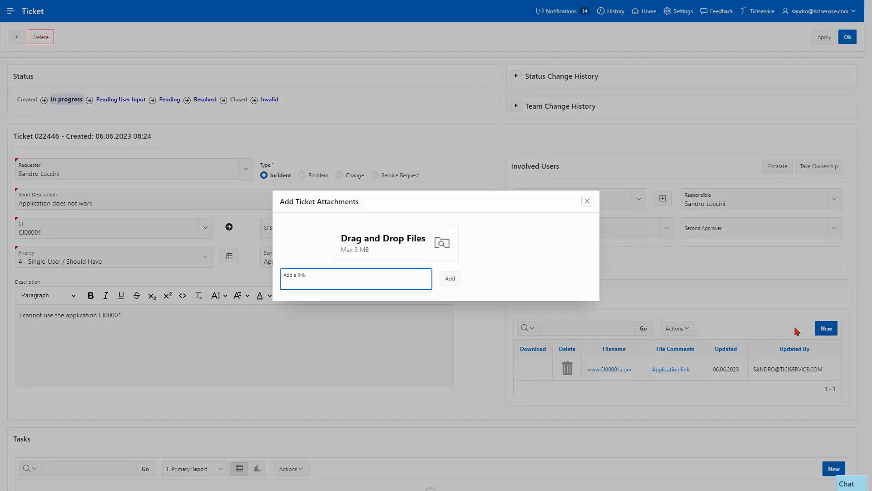
click(120, 73)
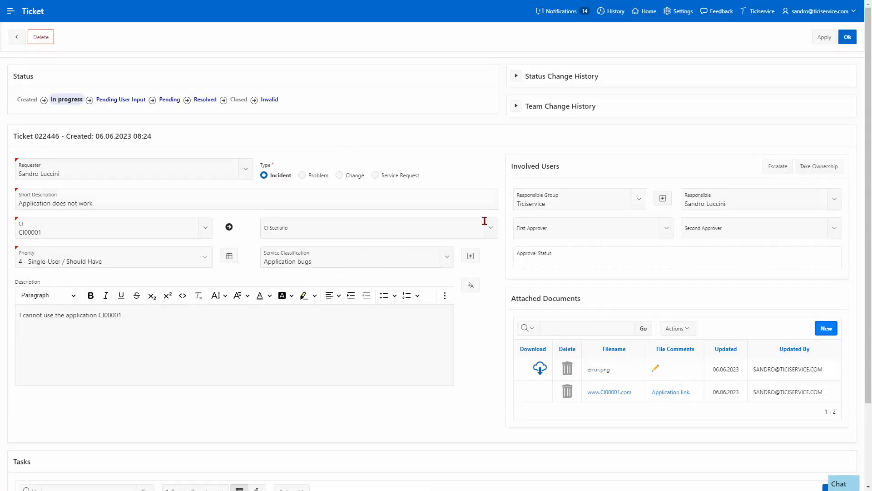
click(657, 370)
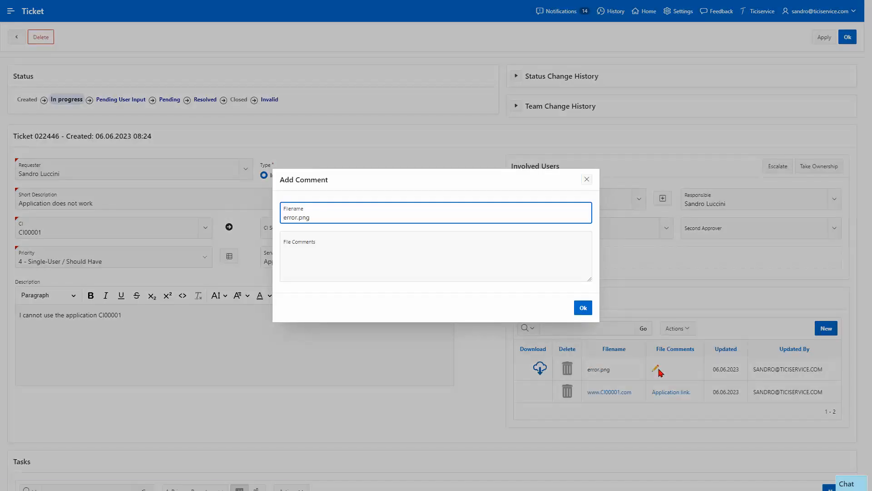
click(434, 254)
text(Error message)
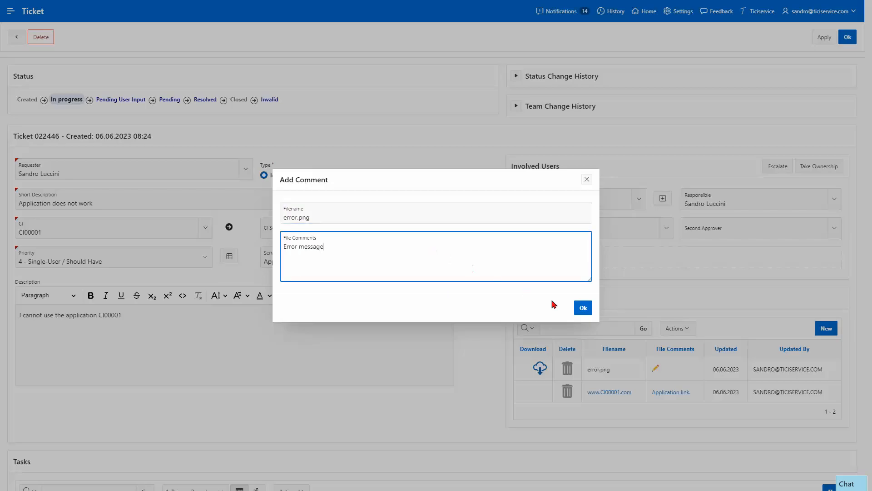
click(583, 308)
scroll(565, 320, down, 2)
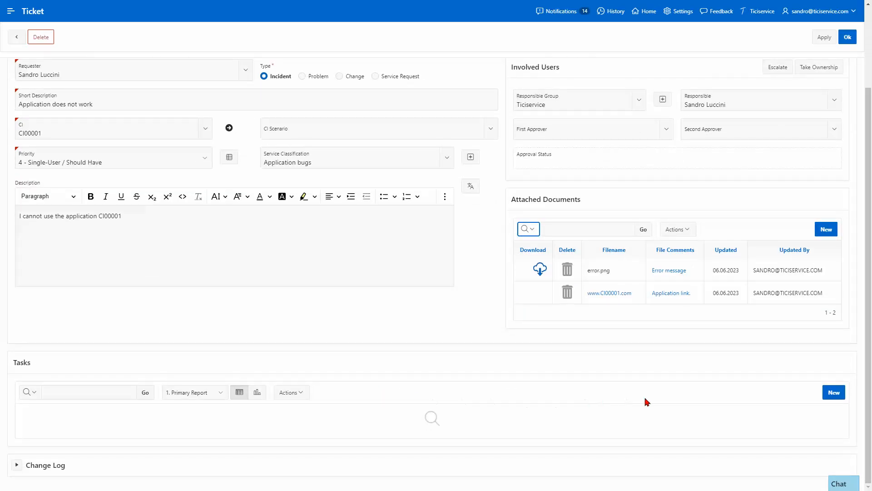
Step: Create a task 'check with the application vendor.' described 'find a solution!' with a chosen owner
click(826, 397)
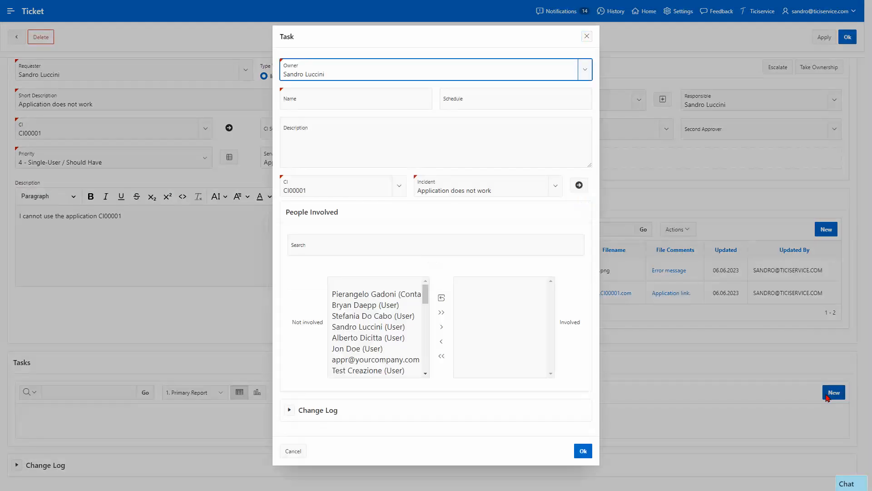
click(581, 72)
click(340, 141)
click(329, 101)
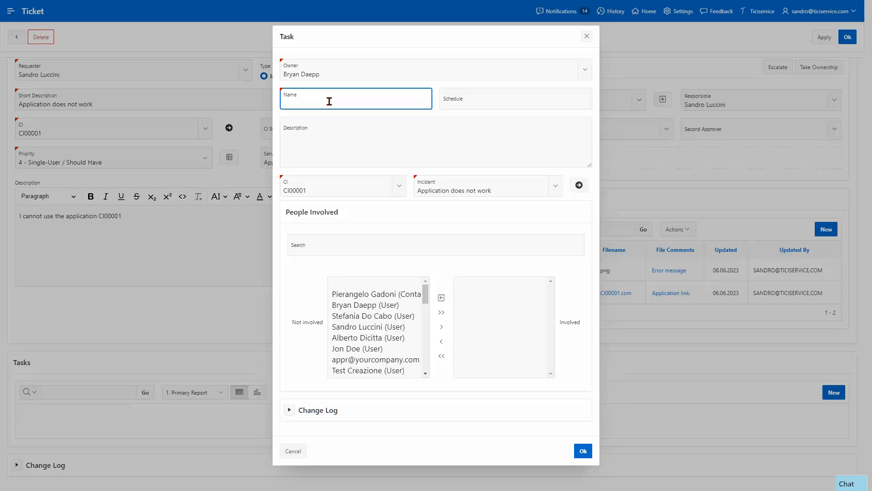
text(check with the application vendor.)
click(344, 136)
text(find a solution!)
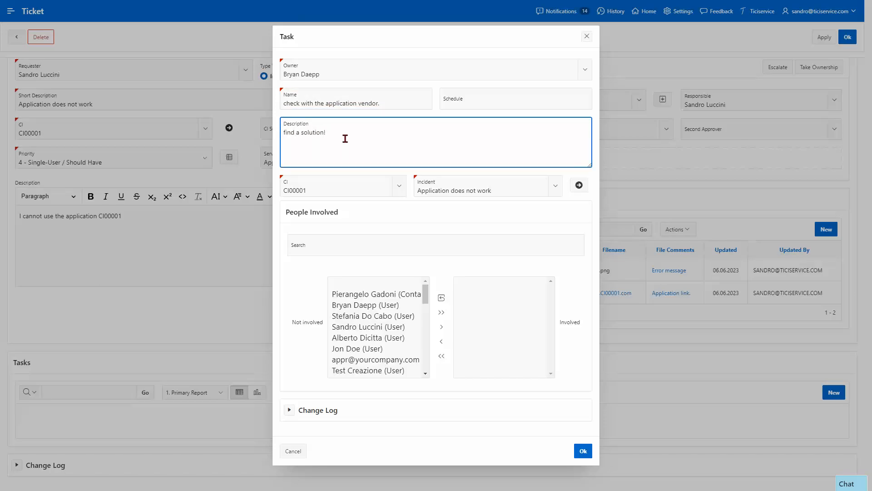
Step: Add one person found by search to the task's Involved list and save it
click(350, 247)
text(br)
click(370, 294)
click(441, 327)
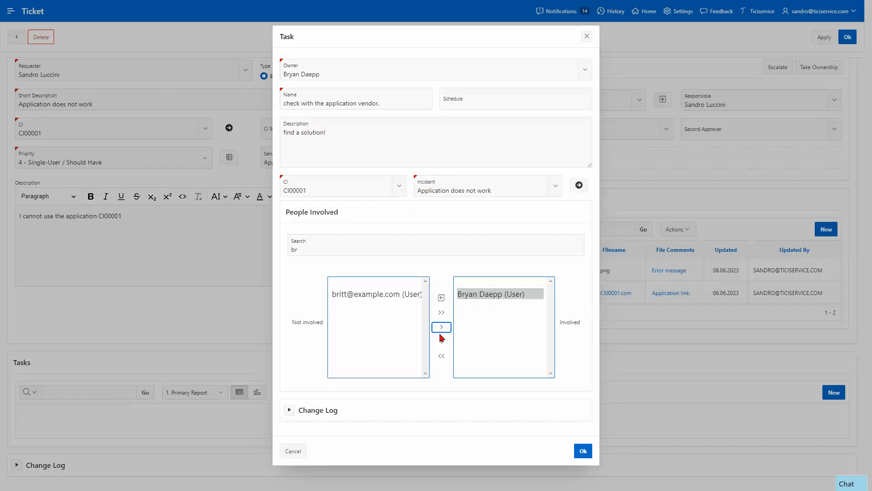
click(583, 451)
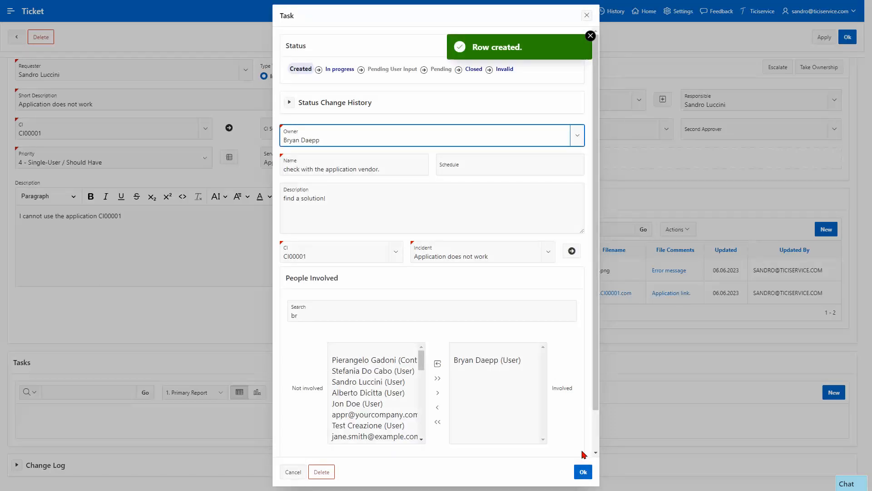
Step: Close the task, sign in as the assignee, and view the new-task notification in Tifixo
click(585, 472)
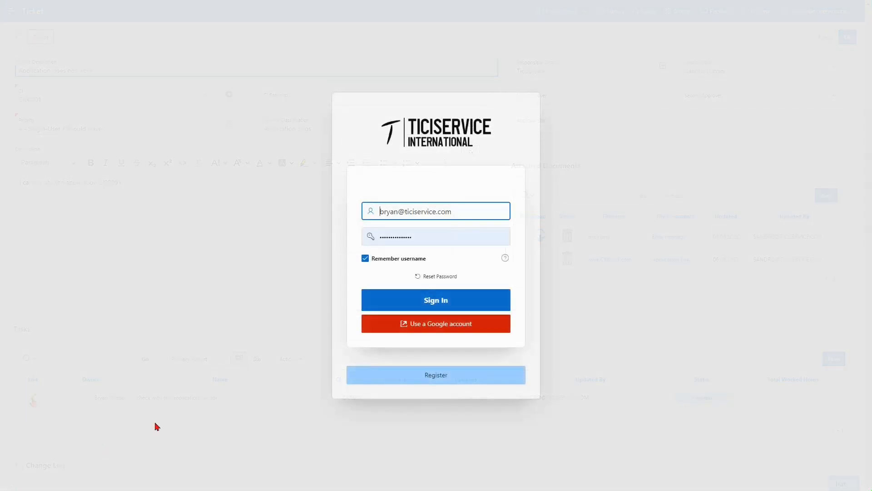
click(380, 304)
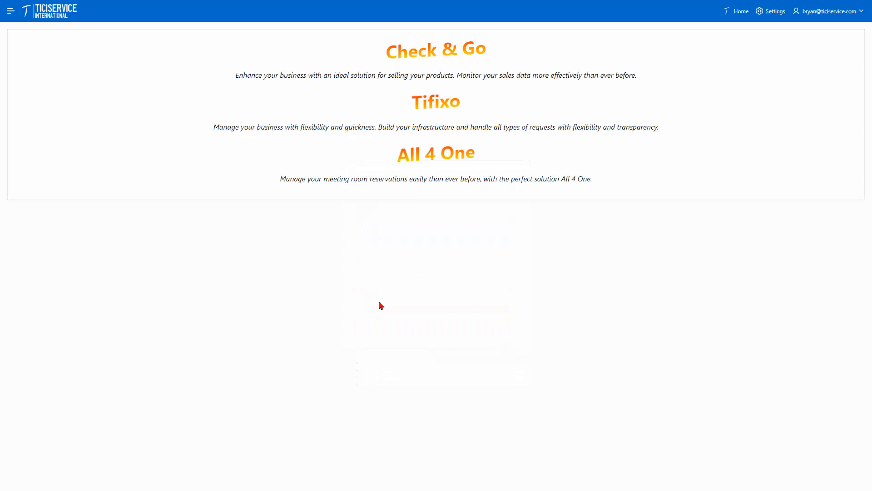
click(427, 113)
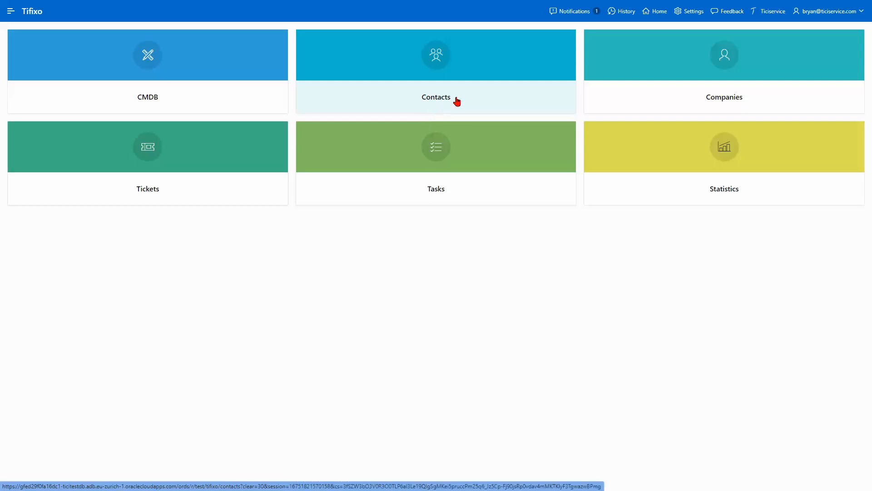
click(574, 16)
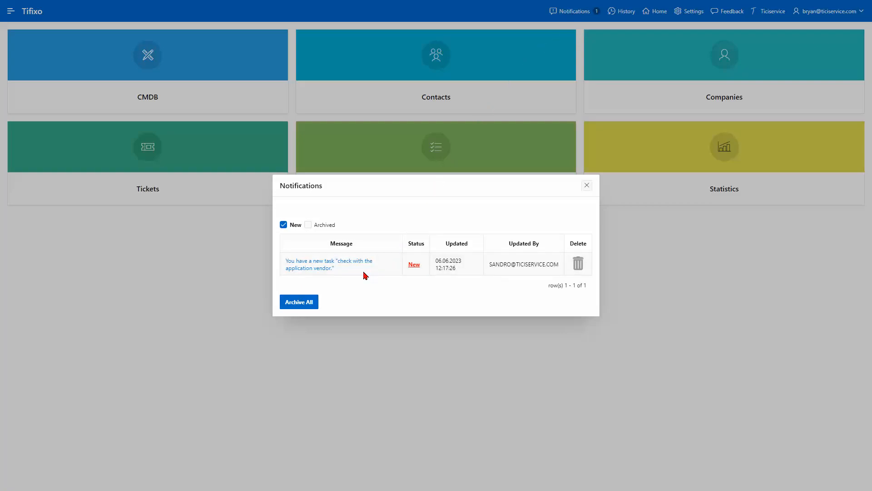
Step: Open the task from its notification and move it to In progress
click(319, 267)
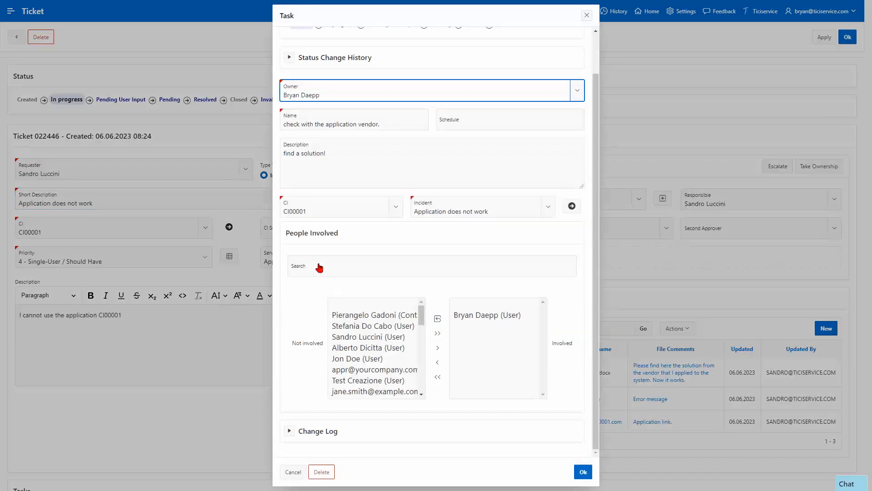
click(318, 268)
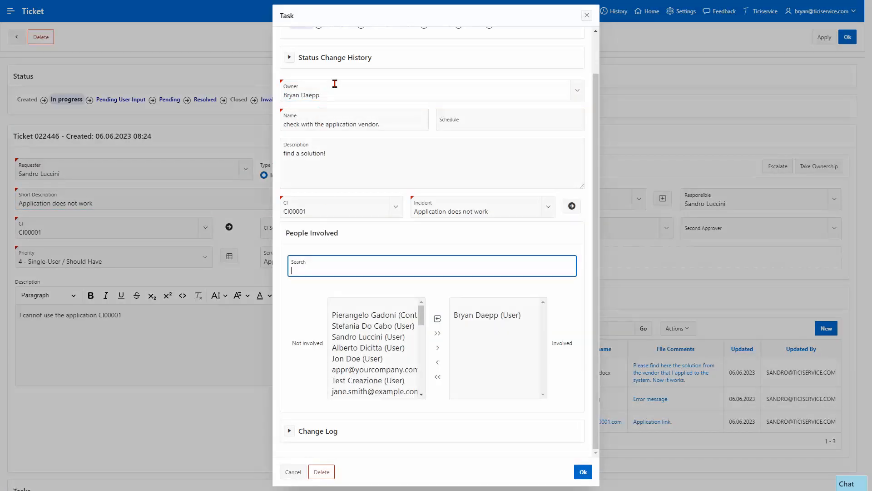
scroll(345, 87, up, 1)
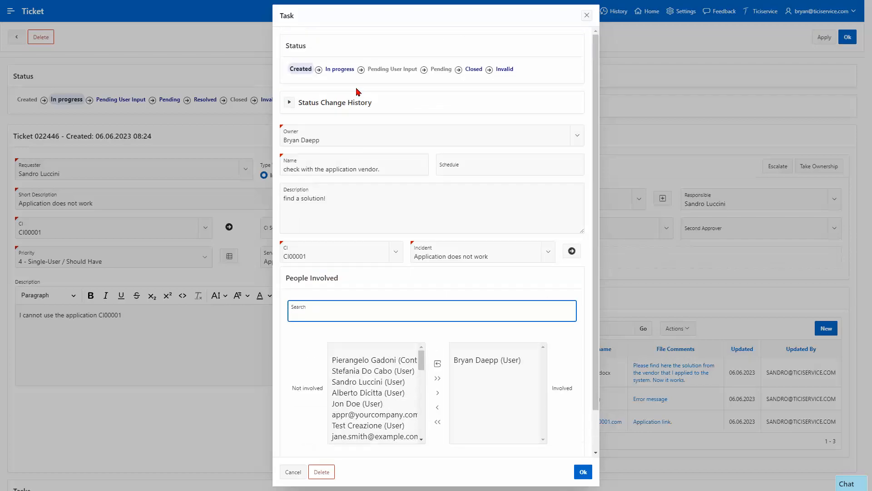
click(336, 70)
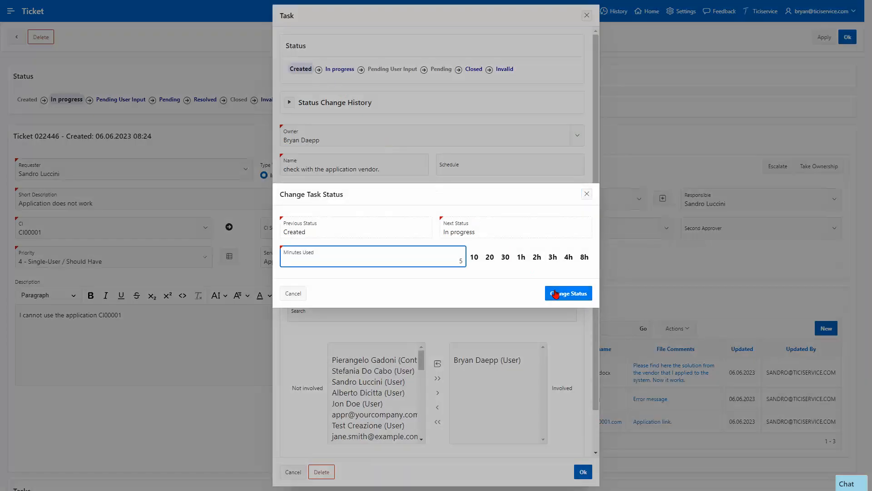
click(567, 292)
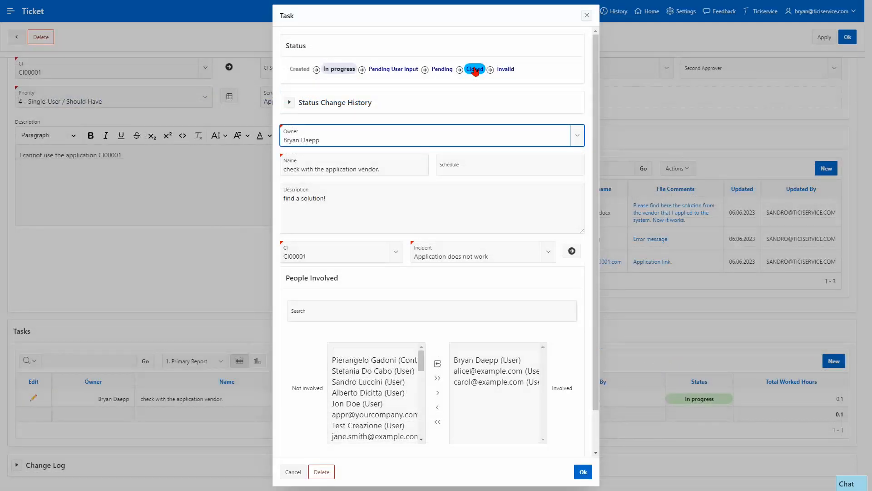
Step: Close the task, logging 30 minutes of work
click(475, 70)
click(505, 257)
click(551, 293)
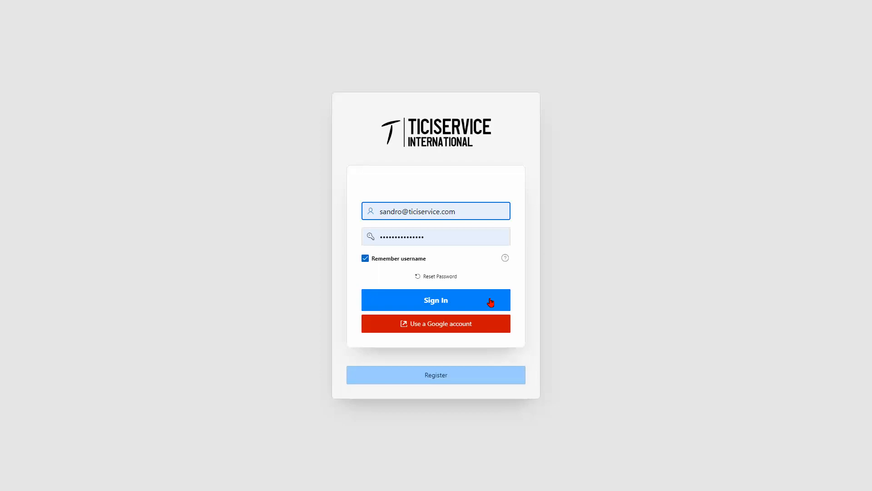
Step: Sign in as the requester, open the ticket, and send the task owner a thank-you chat message
click(490, 302)
click(243, 191)
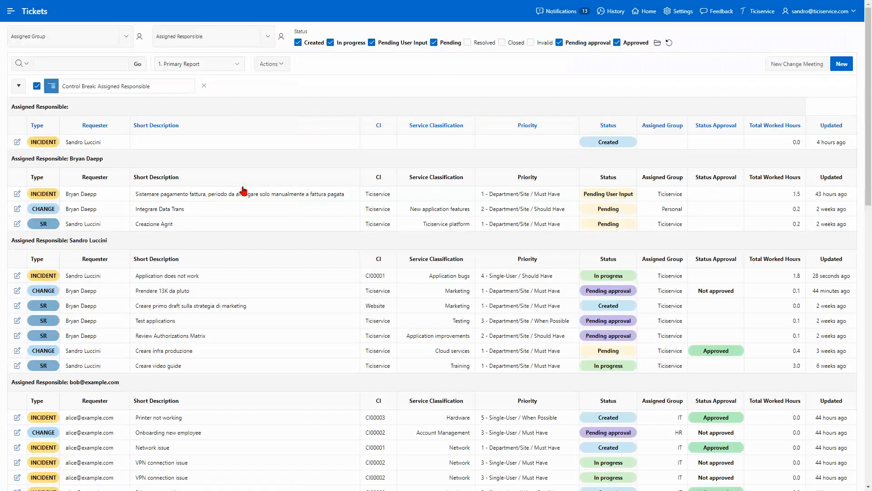
click(18, 276)
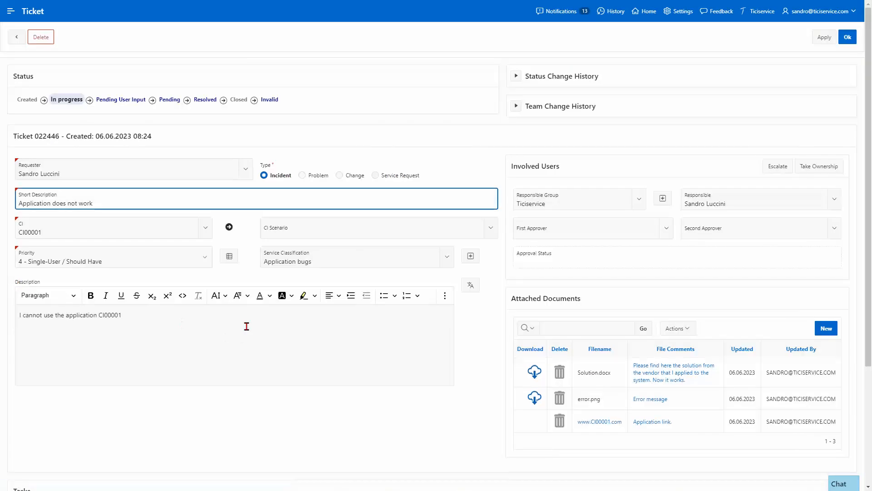
scroll(403, 319, down, 3)
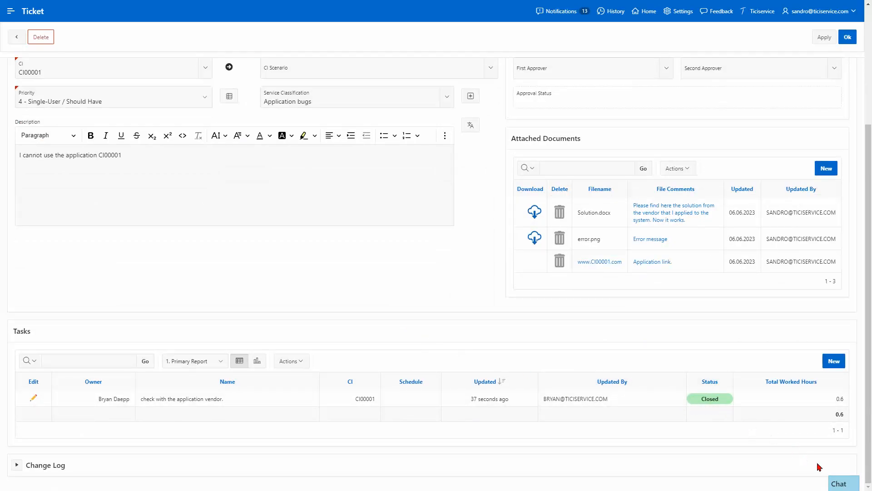
click(838, 484)
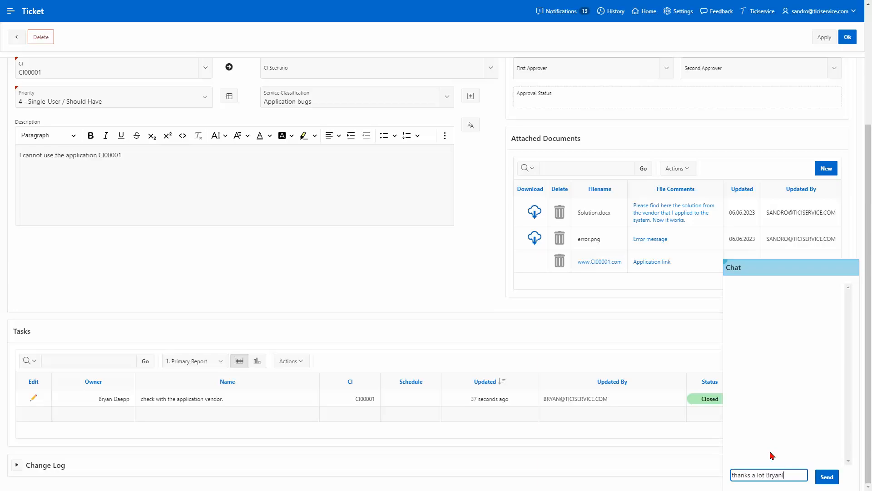
key(Return)
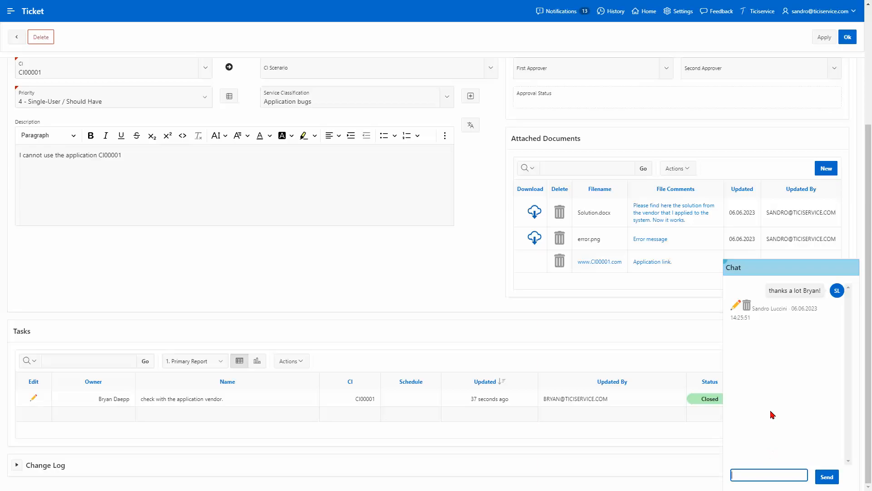
click(768, 274)
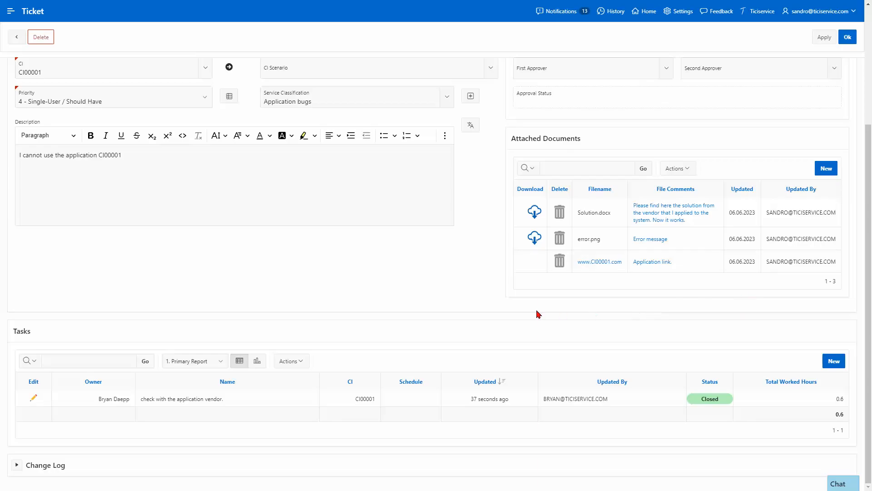
scroll(487, 283, up, 3)
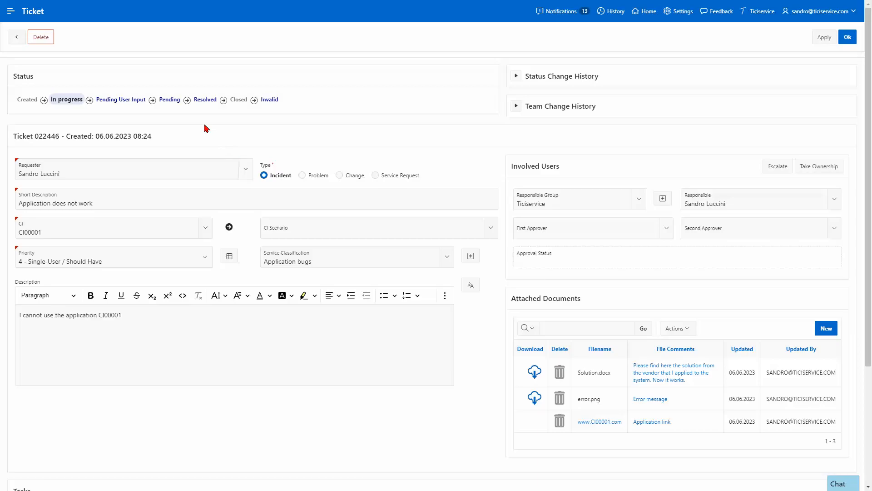
Step: Begin resolving the ticket with a comment plus IT and customer resolution notes
click(197, 101)
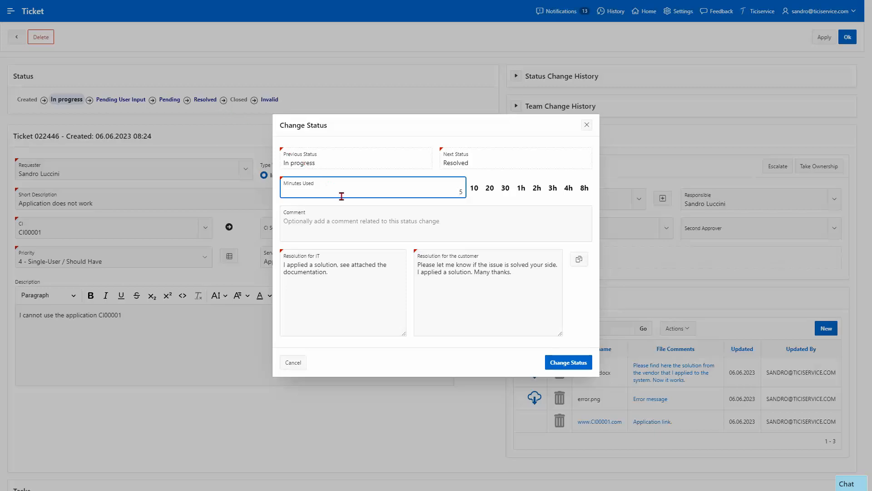
click(353, 221)
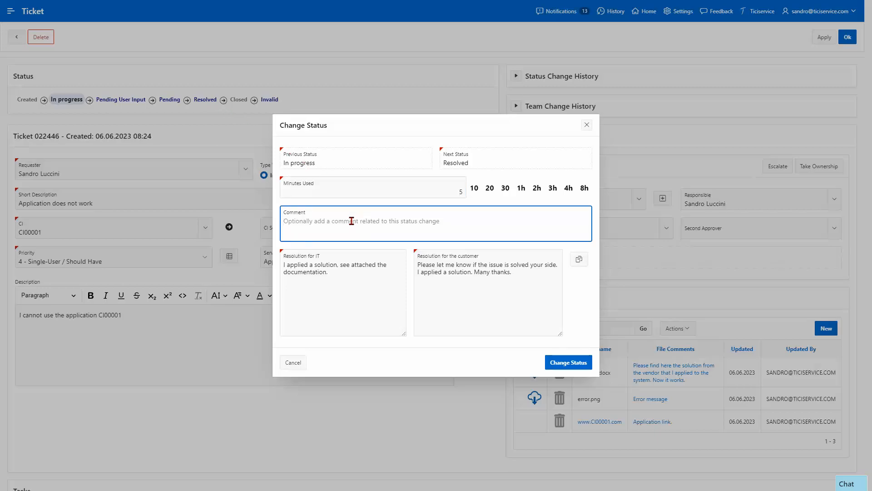
text(Ticket resolved.)
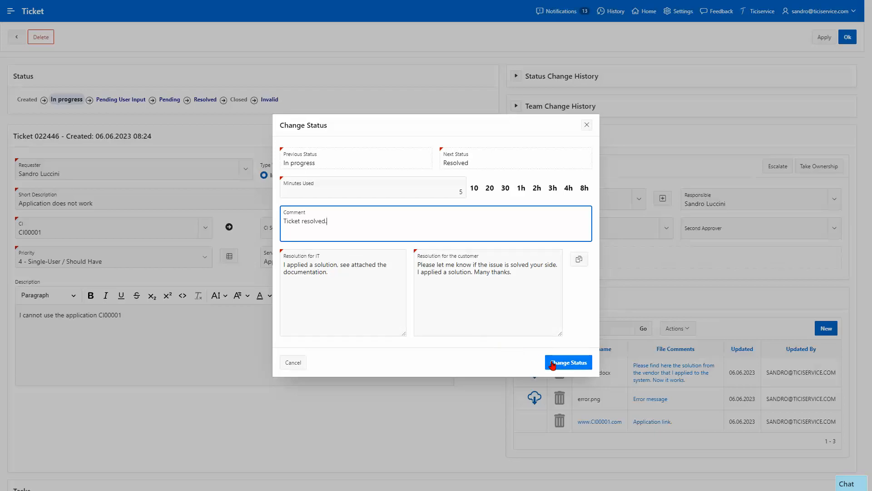
click(384, 287)
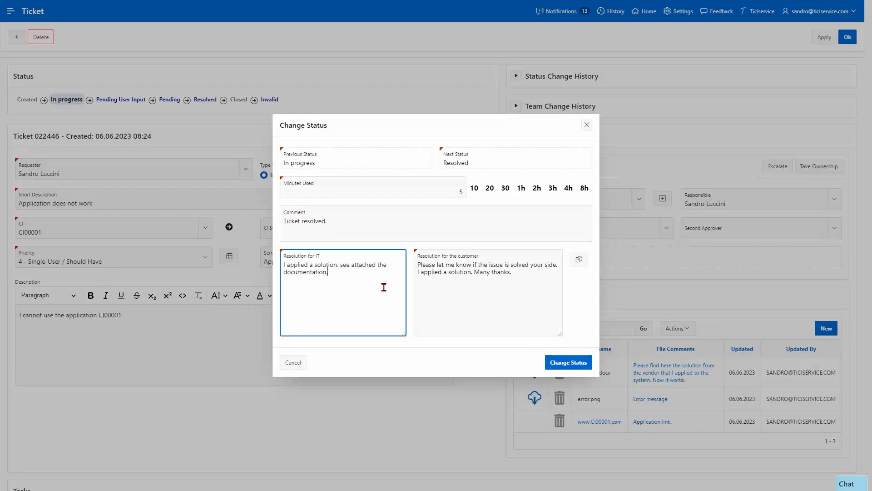
click(490, 282)
click(523, 277)
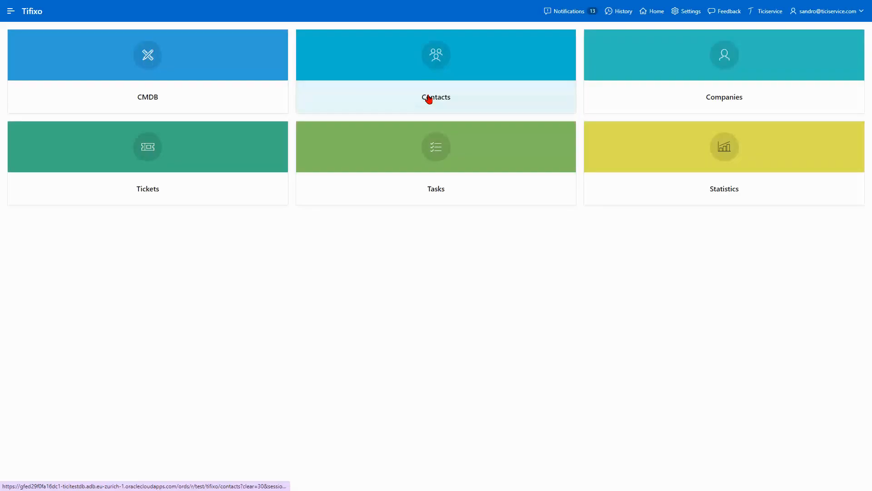
Step: Open the CMDB from the home page, then its Bulk update CMDB grid
click(221, 100)
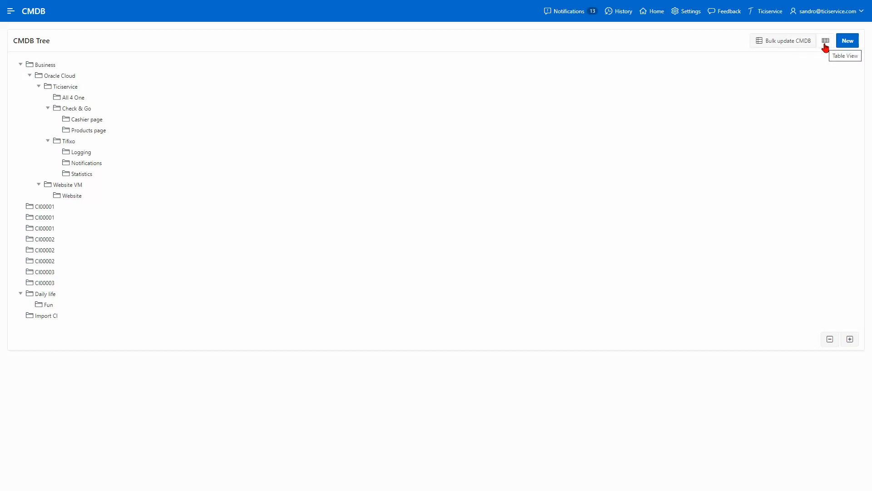
click(771, 44)
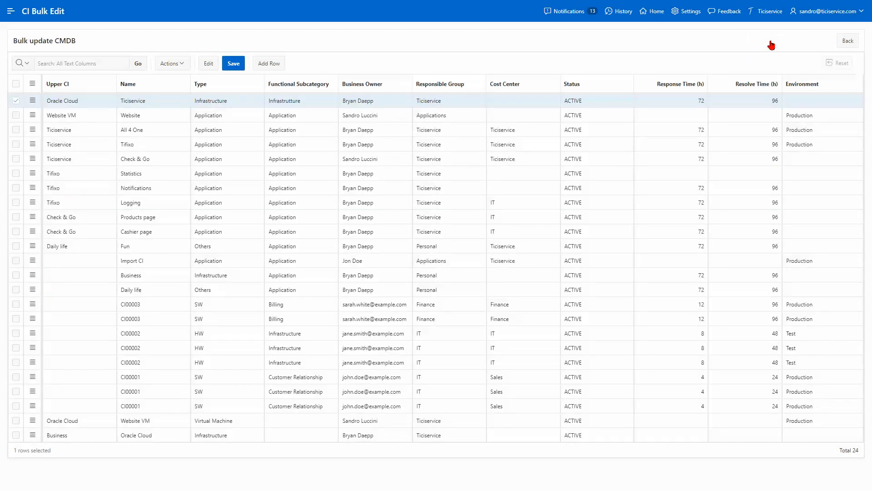
Step: Set the Website item's cost center to Ticiservice
click(505, 116)
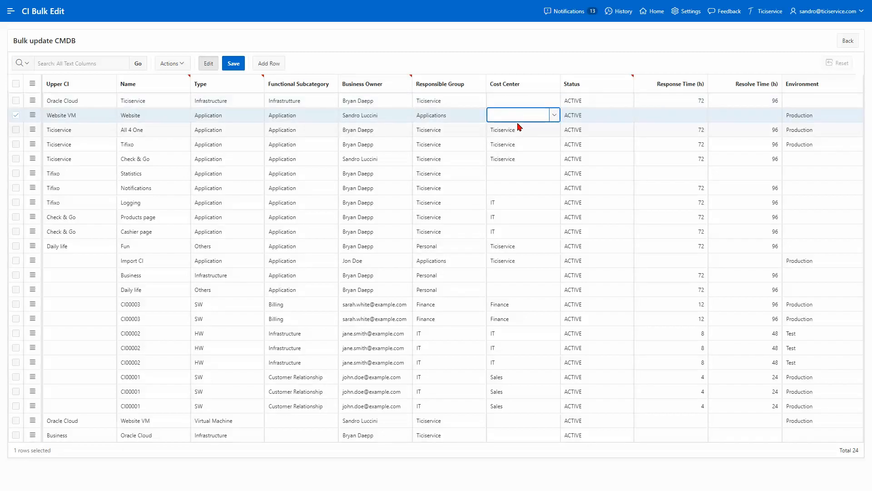
click(554, 116)
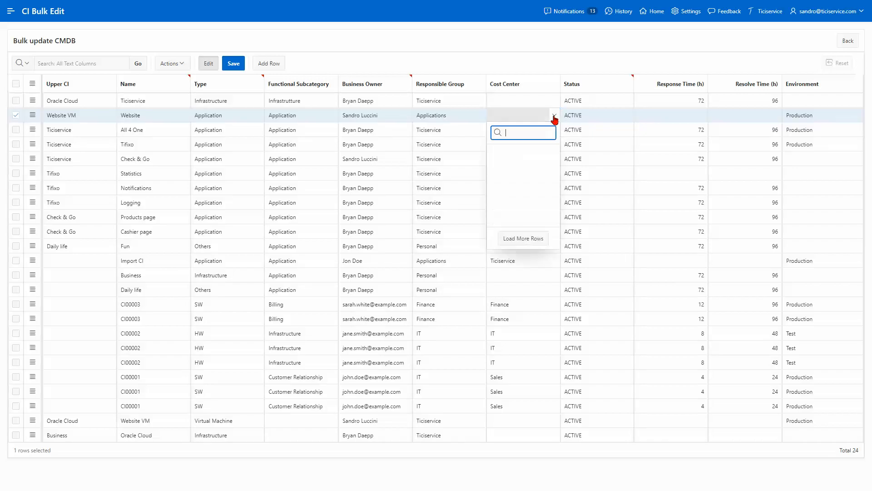
click(508, 196)
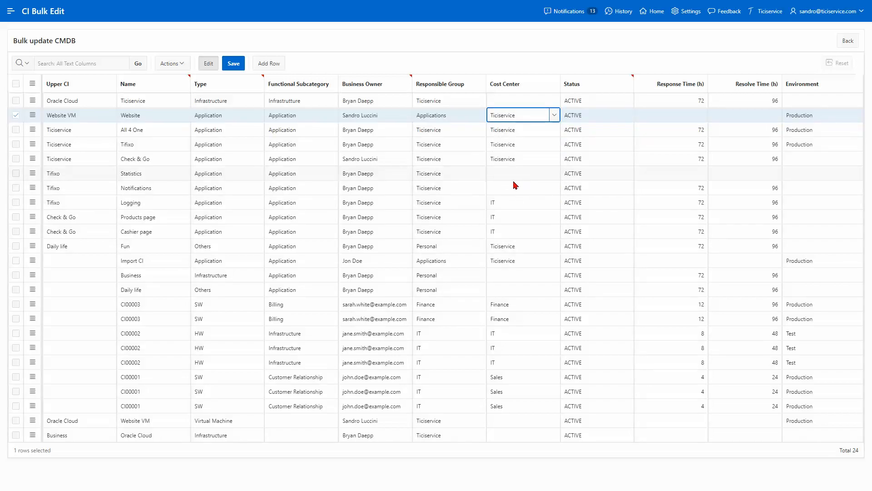
Step: Add the DR Tier RPO column to the bulk update grid
click(185, 64)
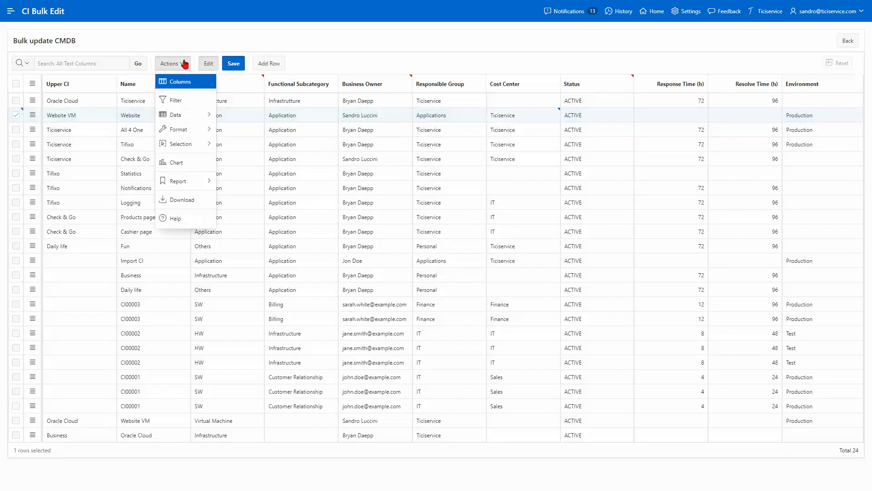
click(188, 85)
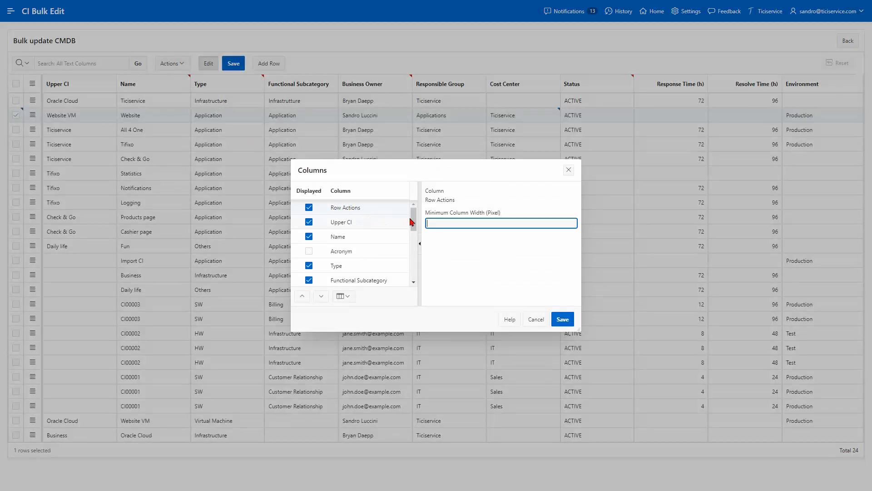
drag(415, 220, 414, 273)
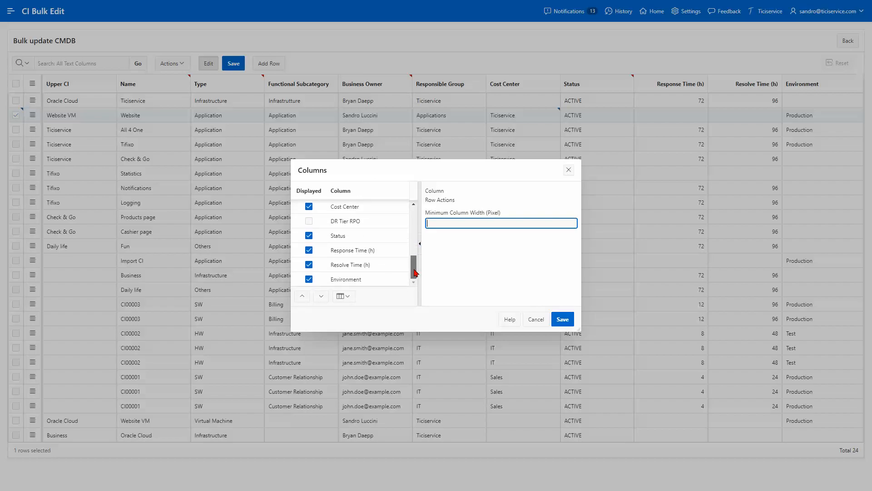
click(309, 221)
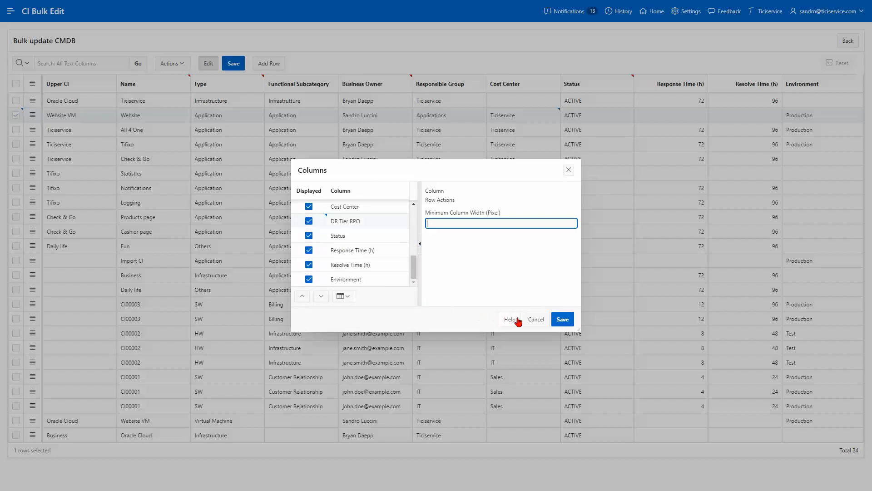
click(563, 319)
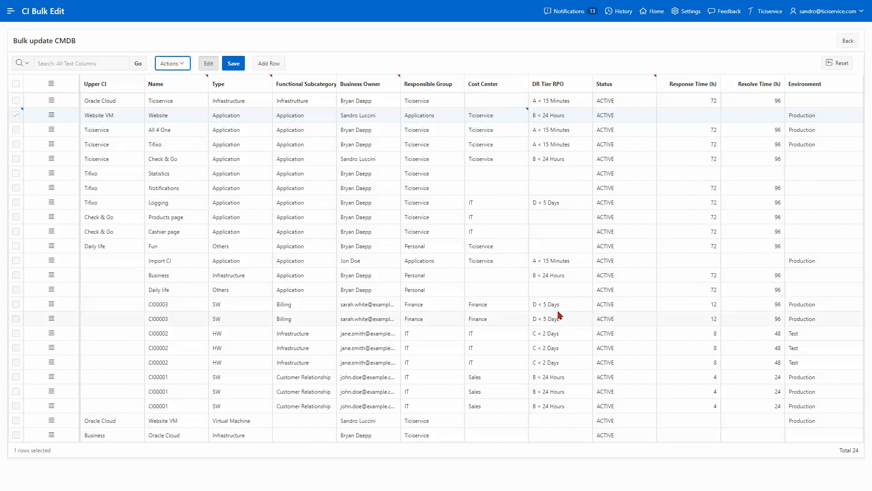
Step: Set Statistics' DR Tier RPO to C < 2 Days, save, and return to the CMDB tree
click(552, 175)
click(585, 175)
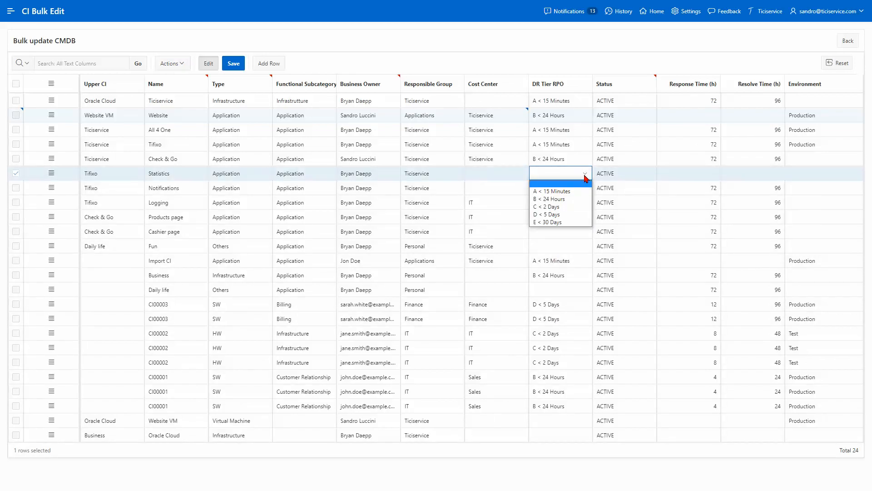
click(568, 206)
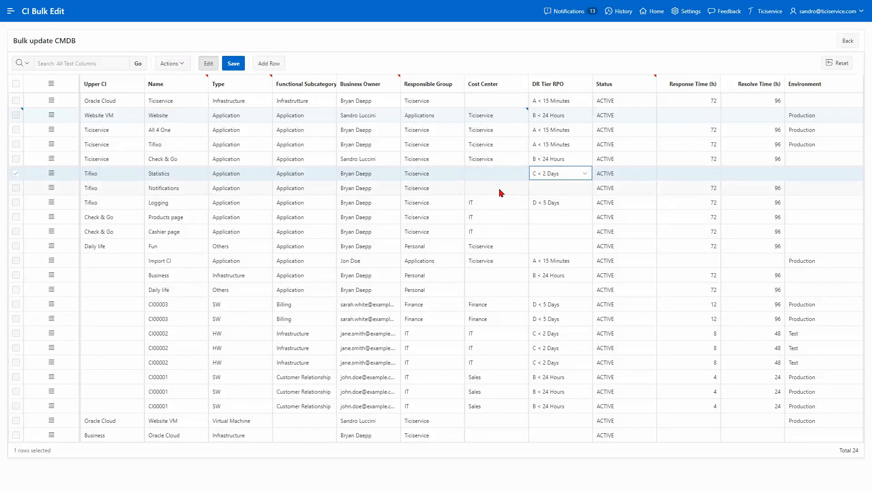
click(233, 64)
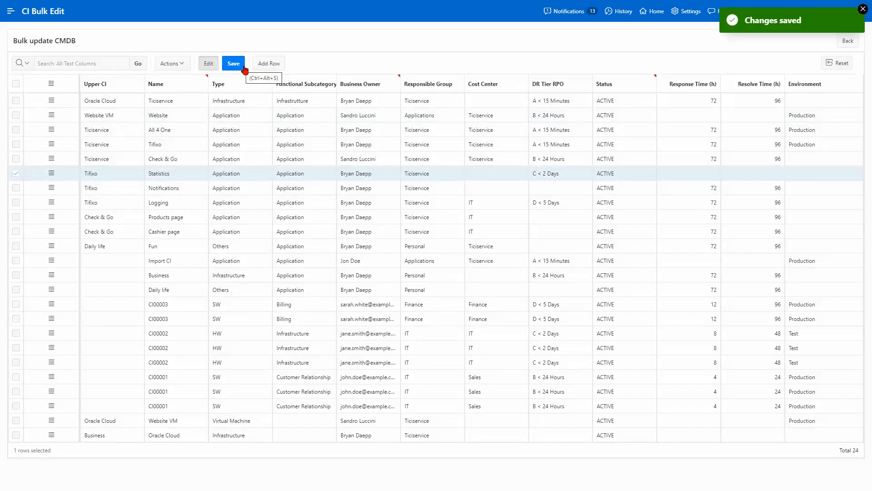
click(847, 43)
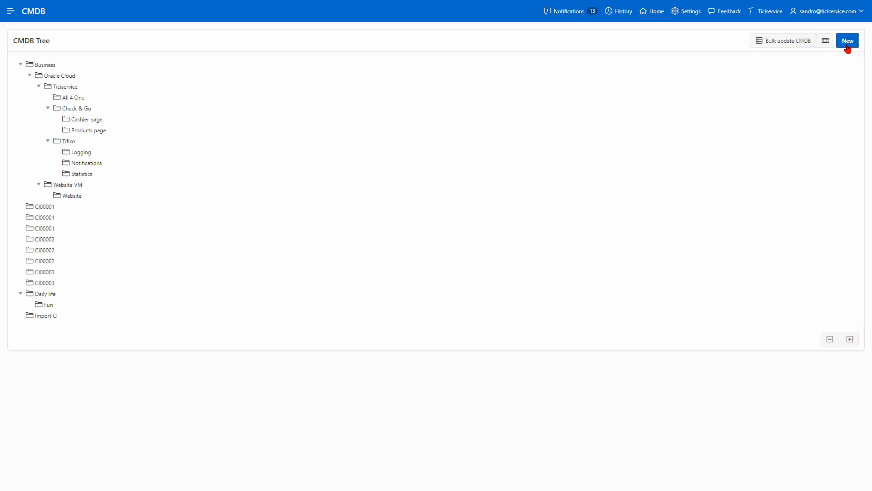
Step: Download the CMDB table report as the Excel file CMDB Export.xlsx, then return to the tree view
click(824, 45)
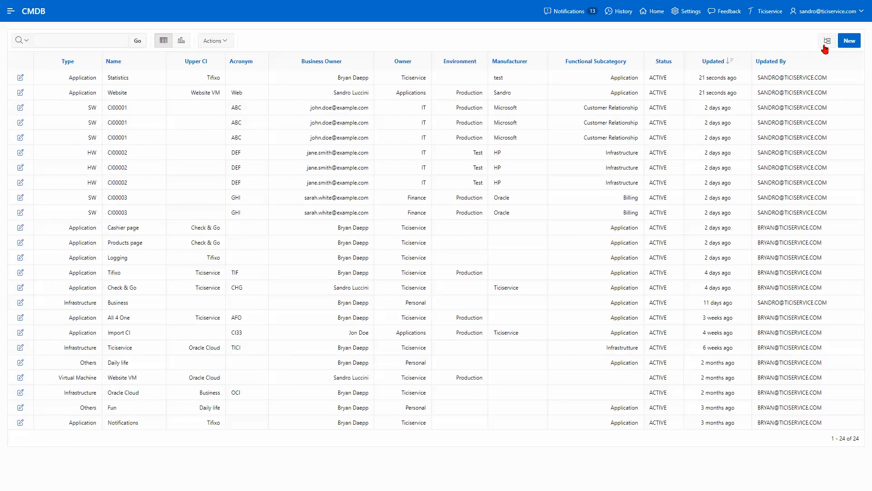
click(224, 42)
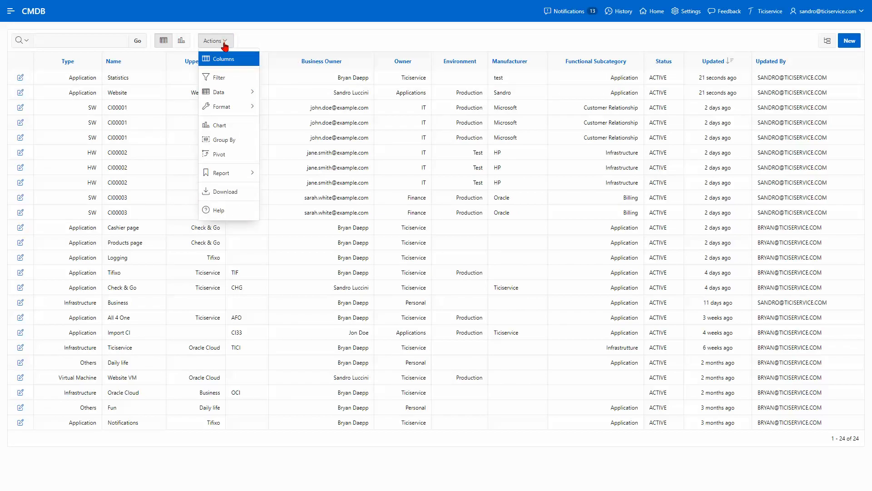
click(250, 193)
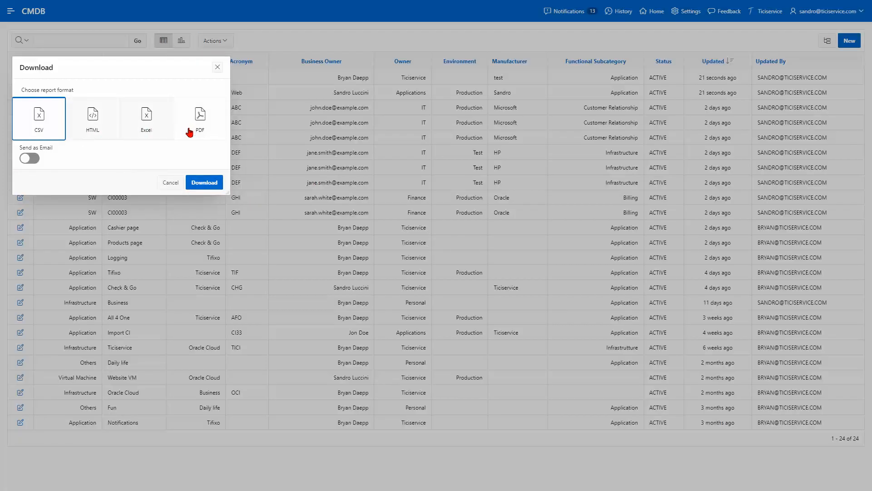
click(169, 134)
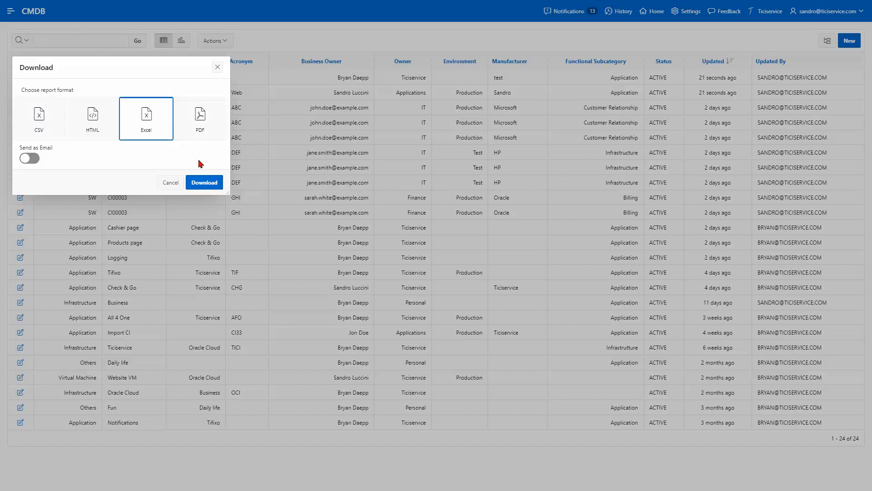
click(208, 183)
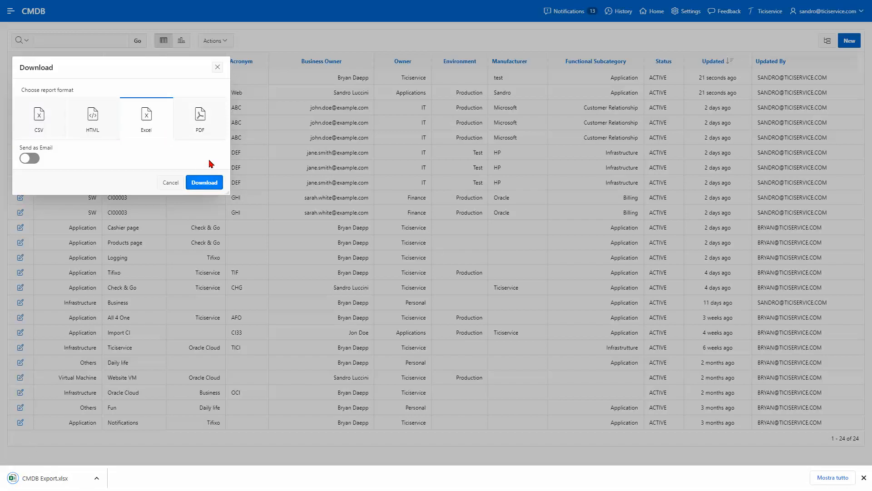
click(218, 67)
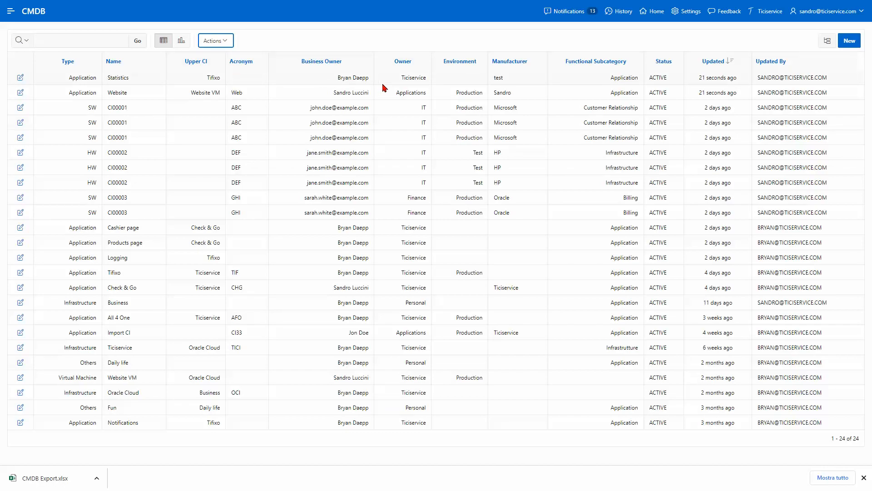
click(821, 45)
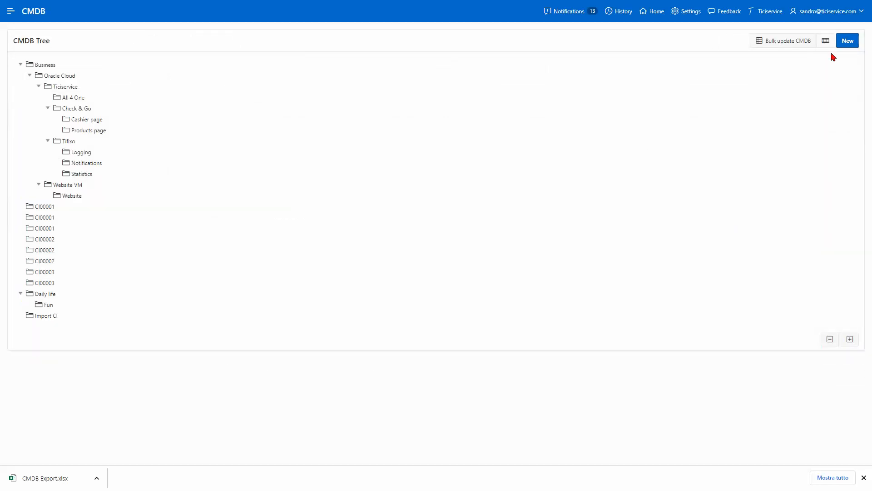
Step: Create a new CI under parent CI00001 in the Production environment and enter its name
click(850, 48)
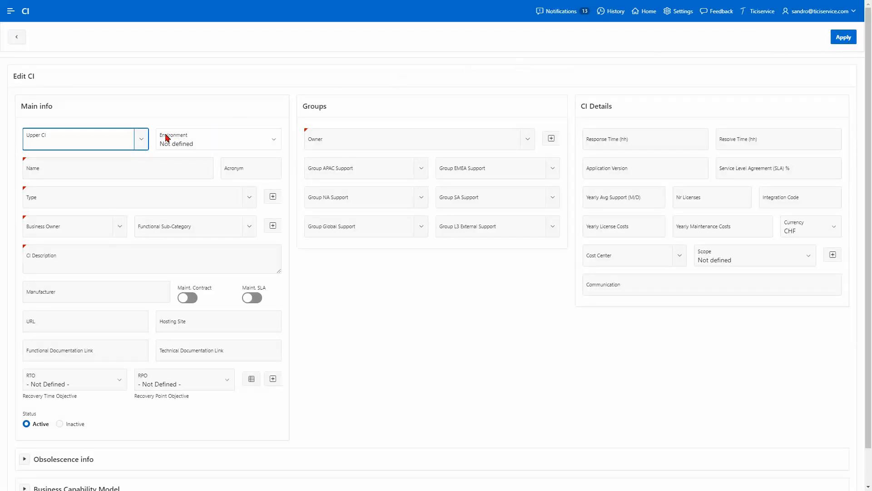
click(142, 142)
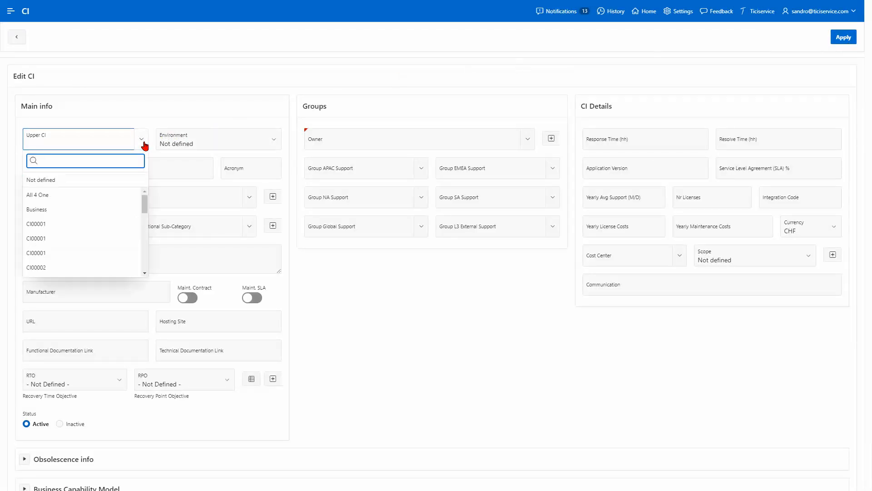
click(93, 223)
click(276, 142)
click(258, 160)
click(176, 168)
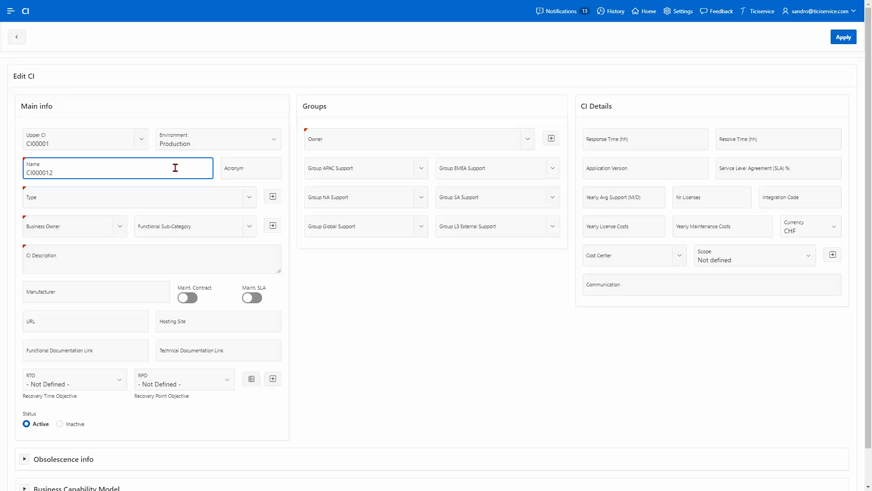
Step: Set type Application, a business owner, sub-category Application, and enter description and manufacturer
click(249, 198)
click(218, 233)
click(119, 227)
text(sa)
click(69, 270)
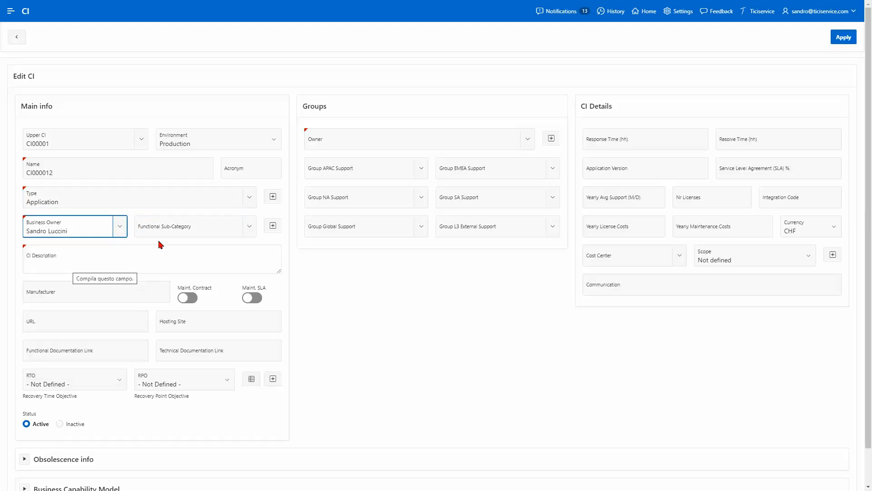
click(249, 227)
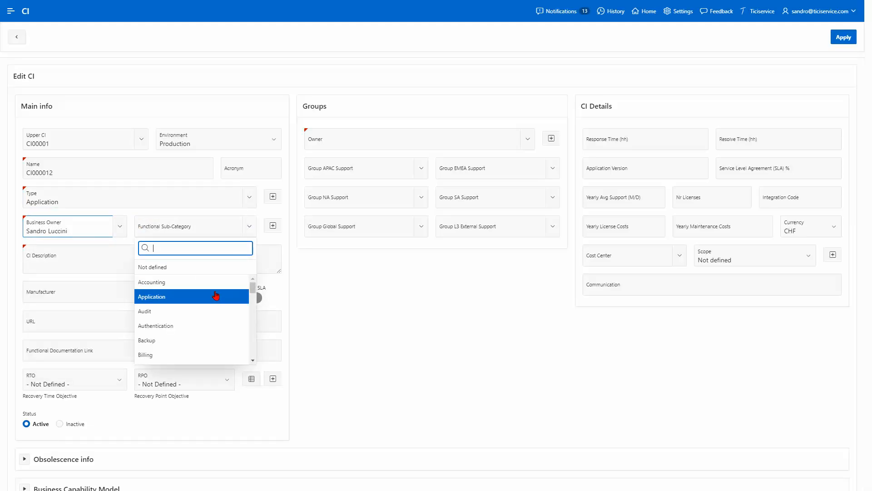
click(215, 296)
click(221, 259)
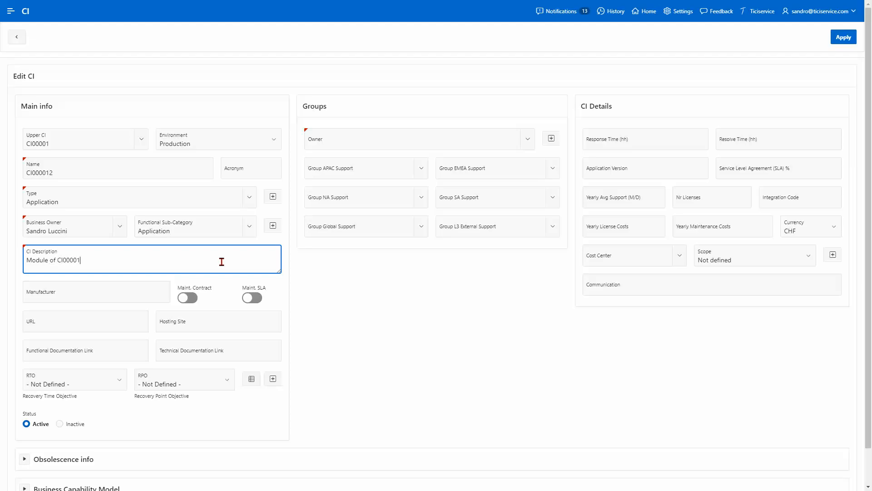
click(151, 288)
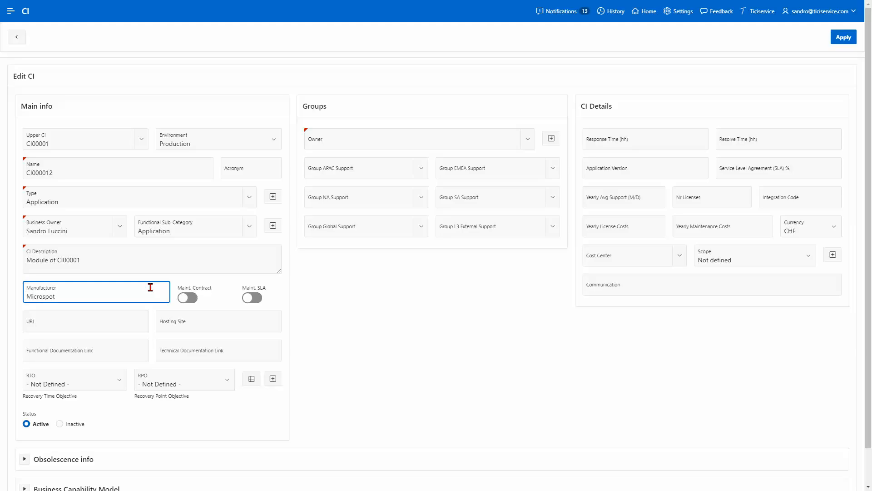
click(188, 298)
click(252, 298)
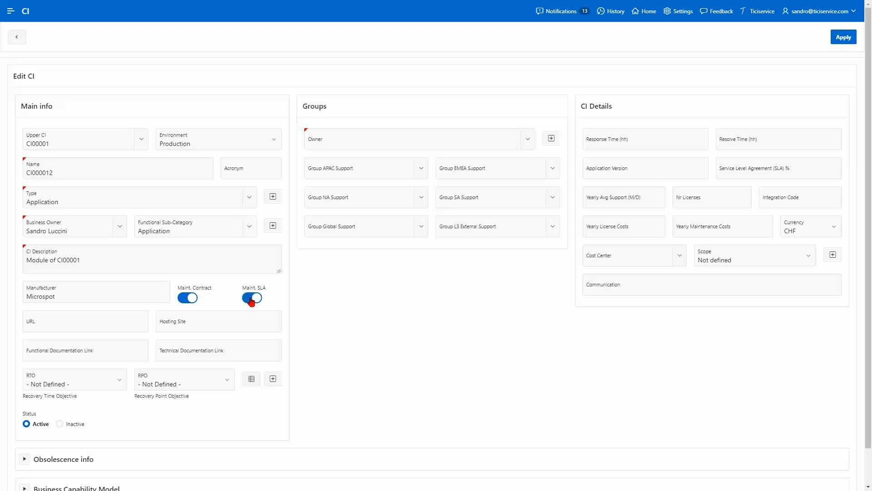
click(106, 324)
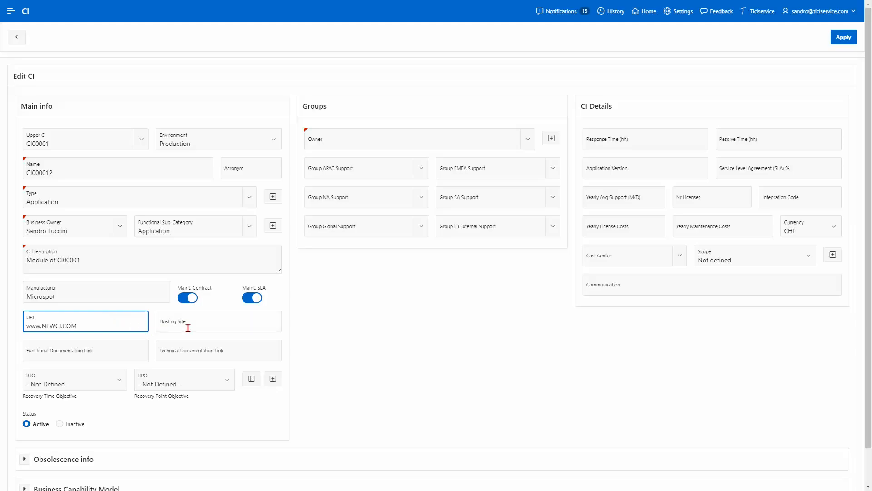
click(230, 319)
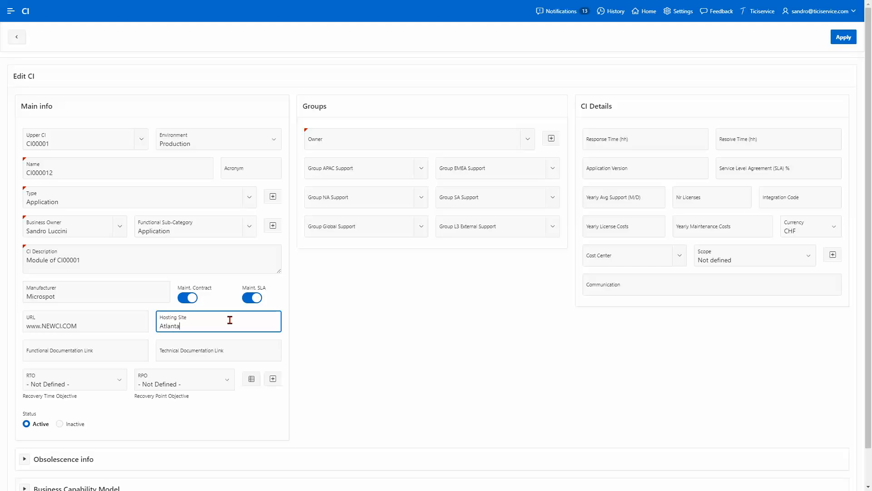
key(BackSpace)
key(BackSpace)
key(BackSpace)
key(BackSpace)
key(BackSpace)
key(BackSpace)
key(BackSpace)
click(130, 354)
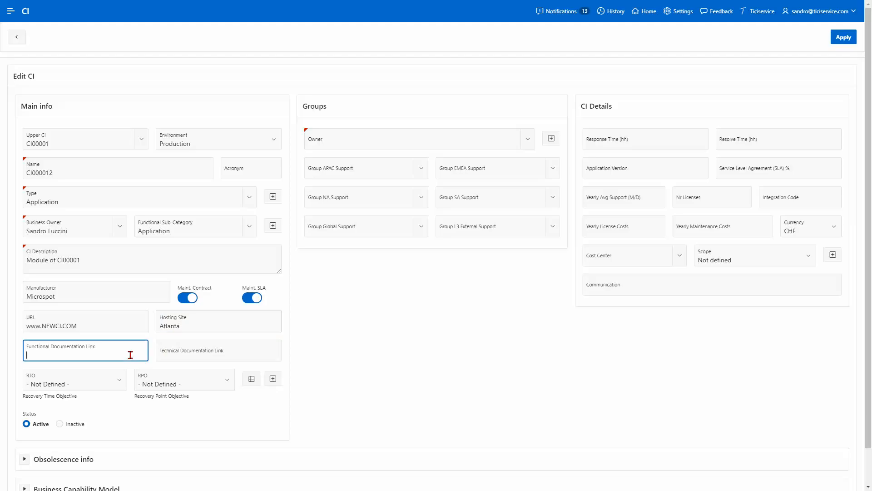
click(162, 355)
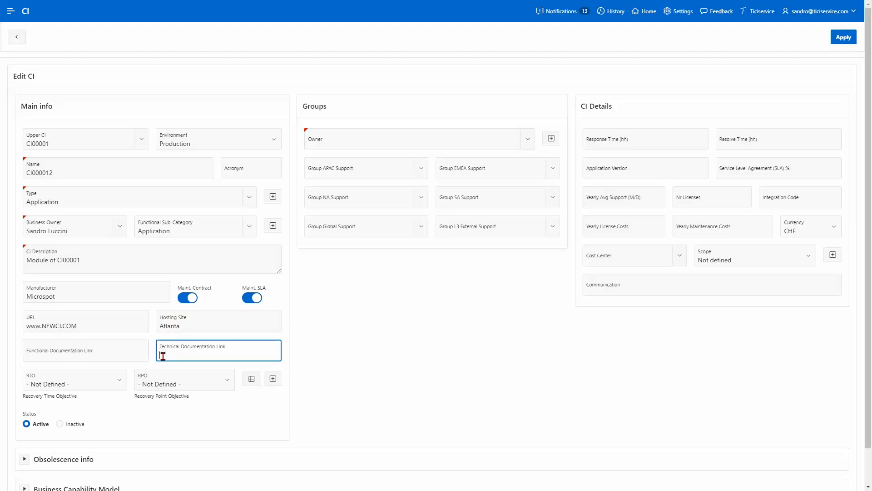
Step: Pick DR class 3C, giving RTO 3 < 7 Days and RPO C < 2 Days
click(119, 379)
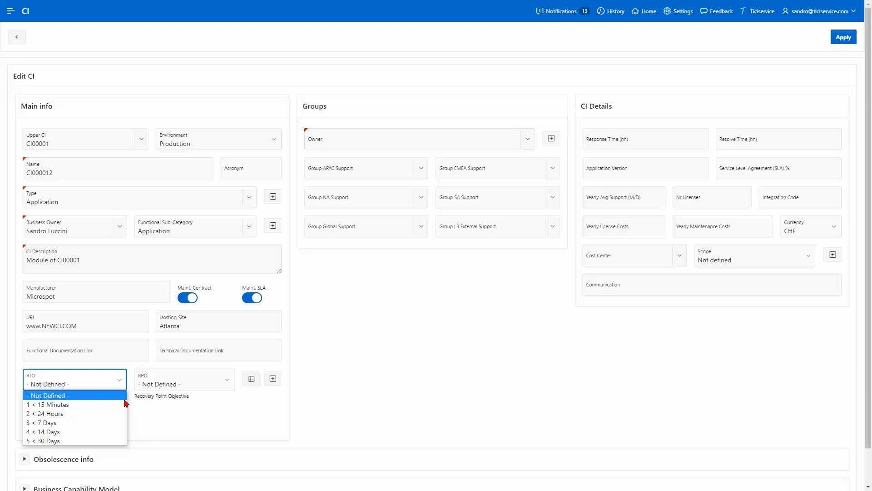
click(195, 386)
click(249, 382)
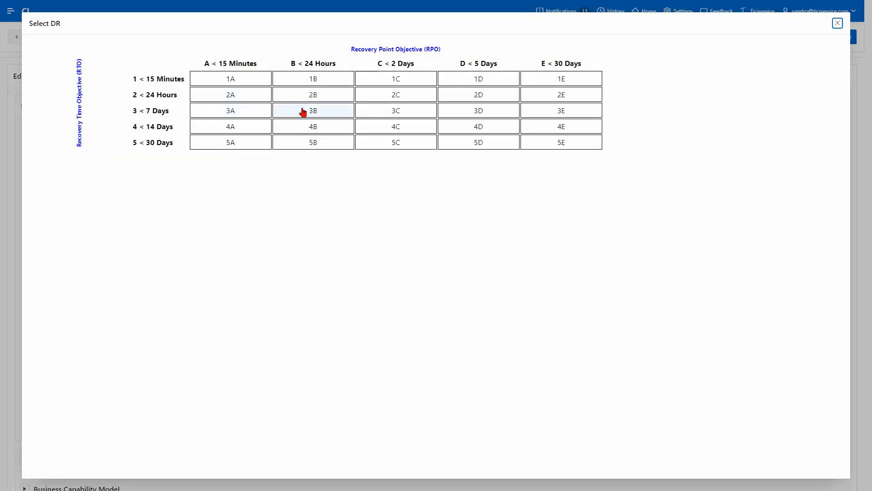
click(418, 110)
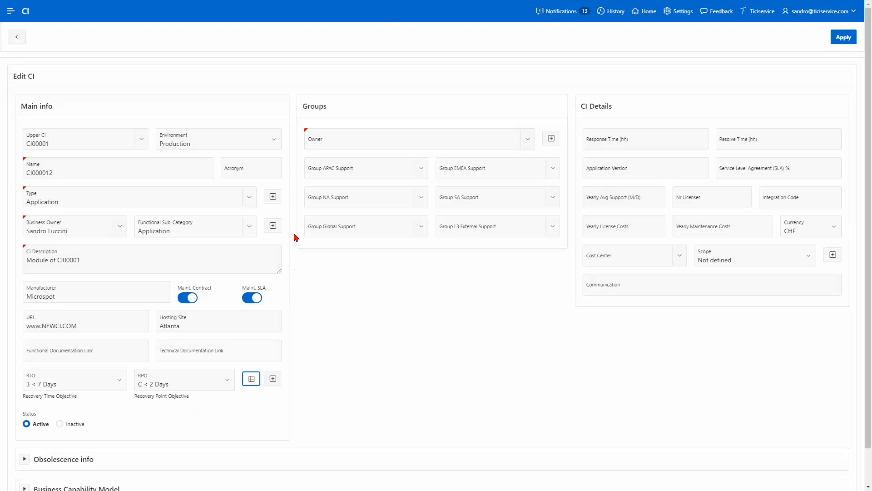
Step: Make IT the owner group and assign Applications to APAC, NA and Global support
click(519, 140)
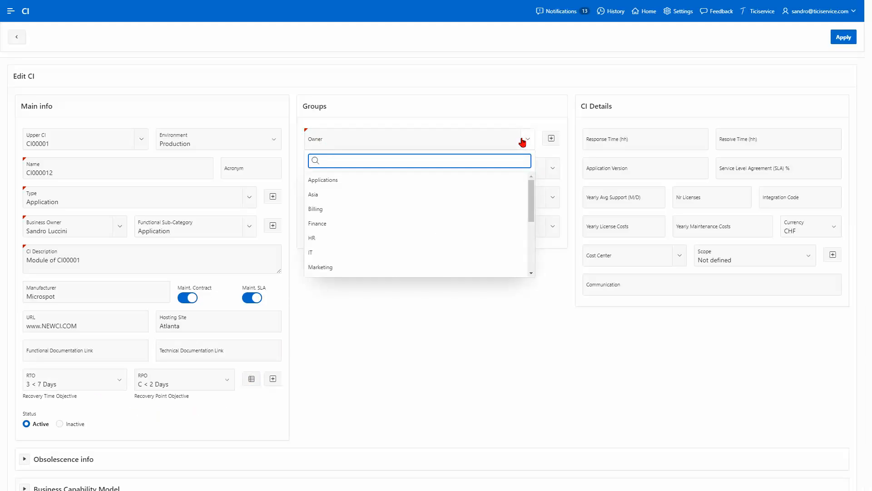
click(445, 251)
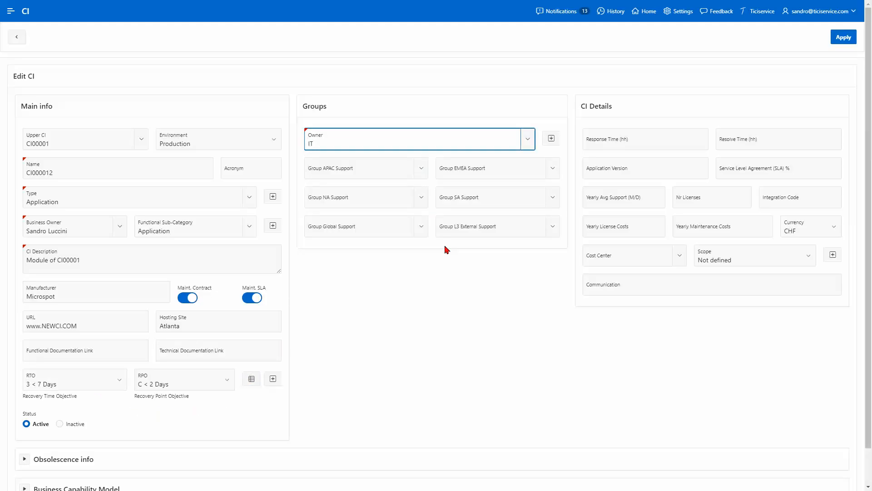
click(422, 172)
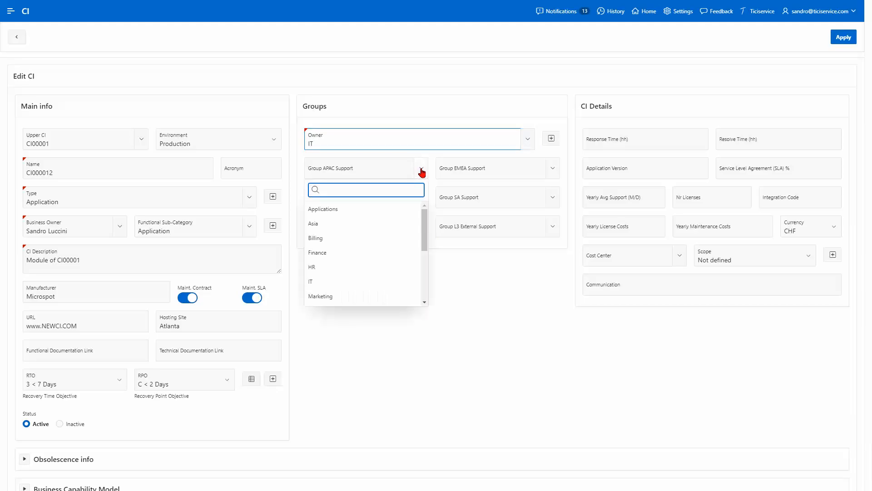
click(390, 210)
click(407, 202)
click(398, 235)
click(422, 227)
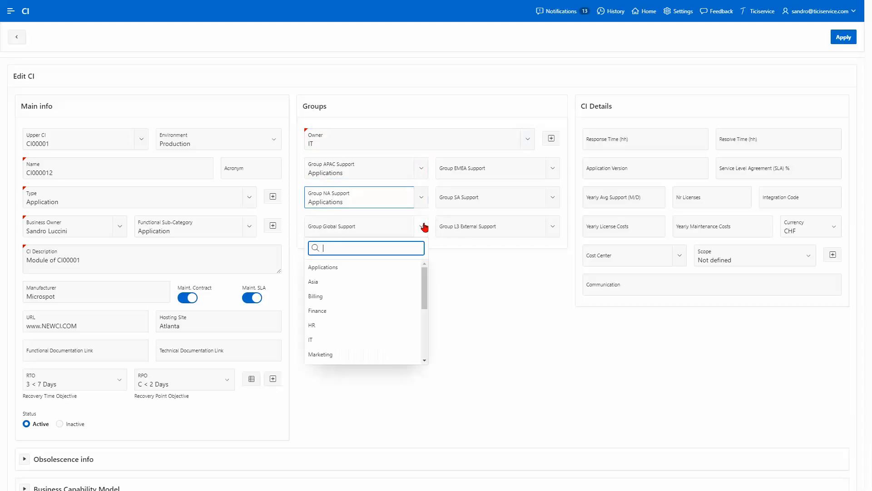
click(408, 266)
Step: Assign Applications to EMEA and SA support, Finance to L3 External Support, and save the CI
click(550, 172)
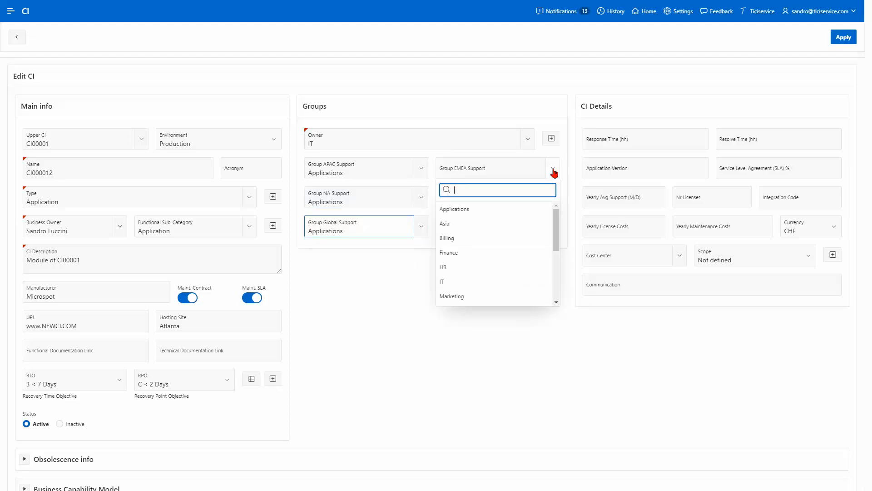
click(526, 210)
click(554, 197)
click(523, 233)
click(553, 226)
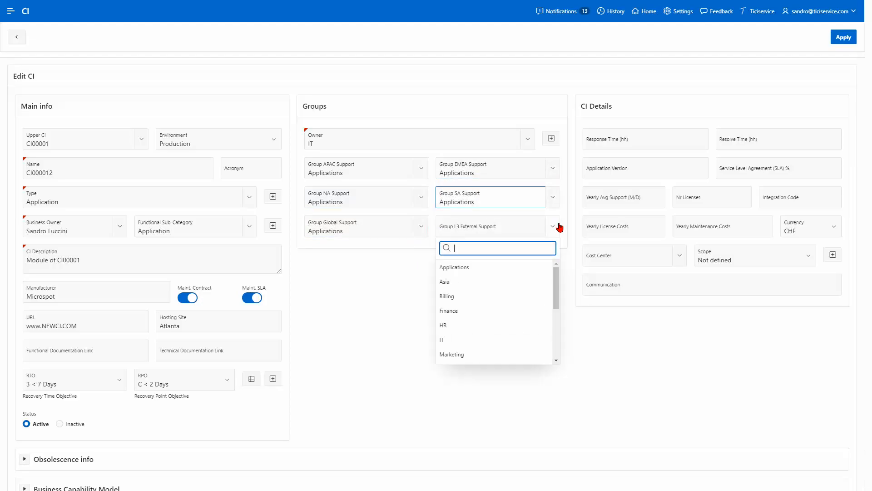
click(517, 312)
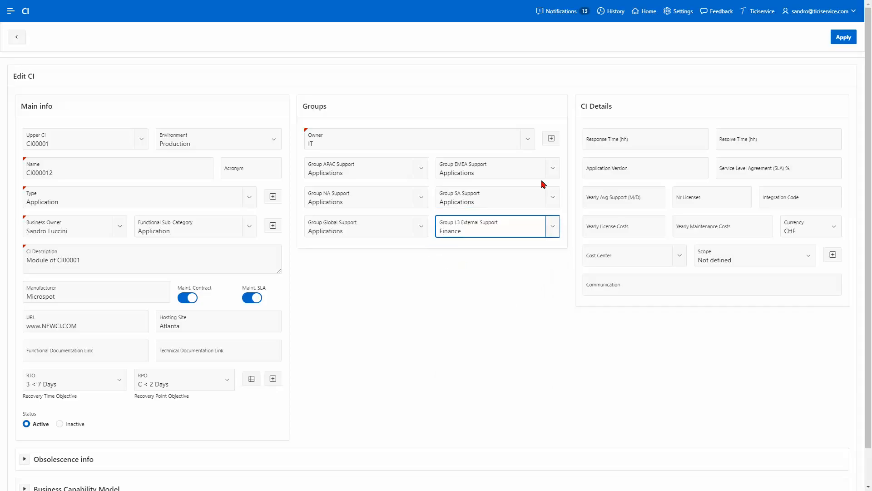
click(834, 43)
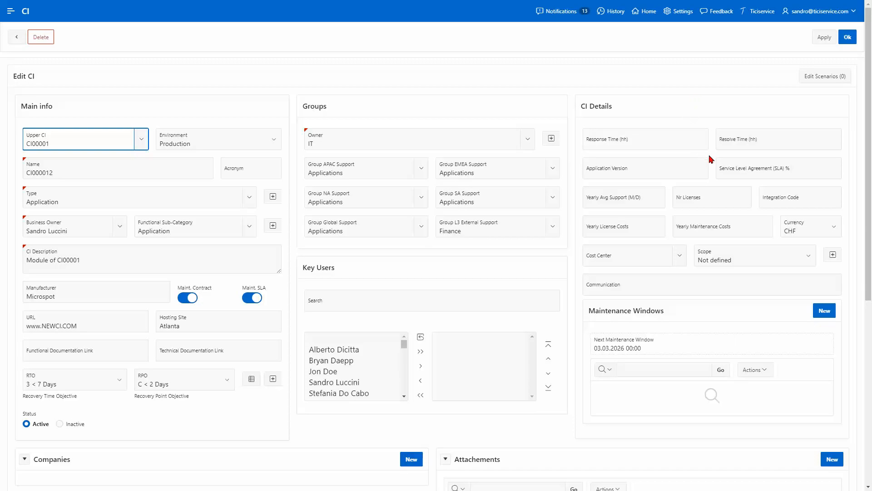
Step: Enter SLA 99.9%, 20 yearly support days, 4 licences, license costs 2000 and maintenance costs 1000
click(735, 173)
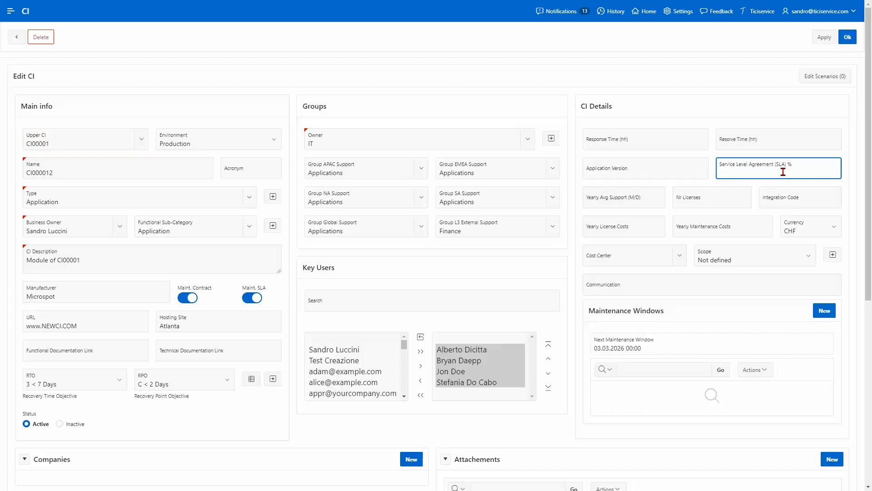
click(650, 207)
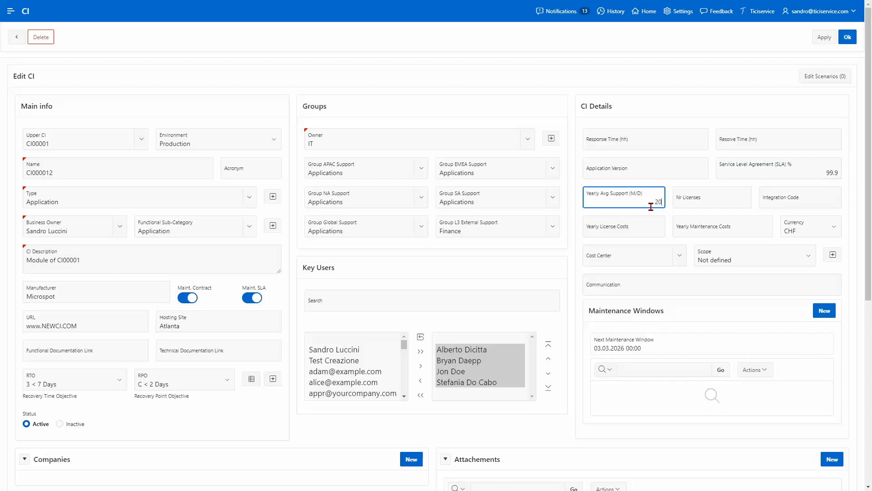
click(735, 204)
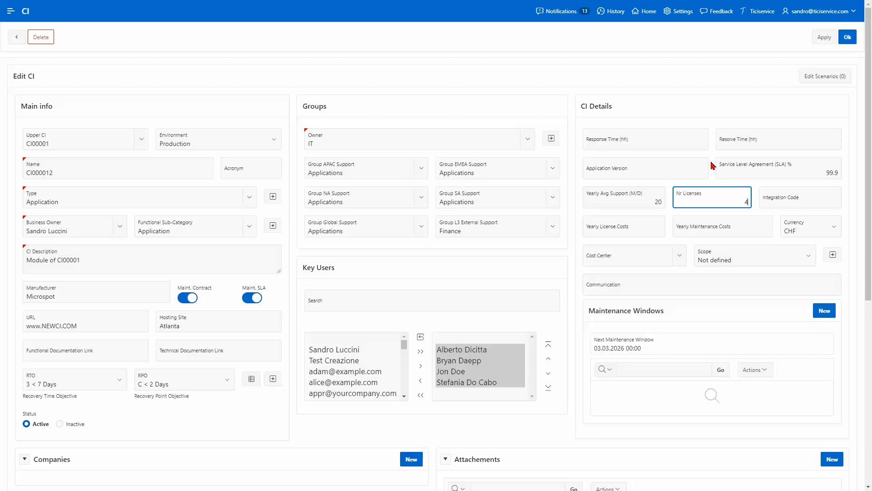
click(783, 201)
click(647, 231)
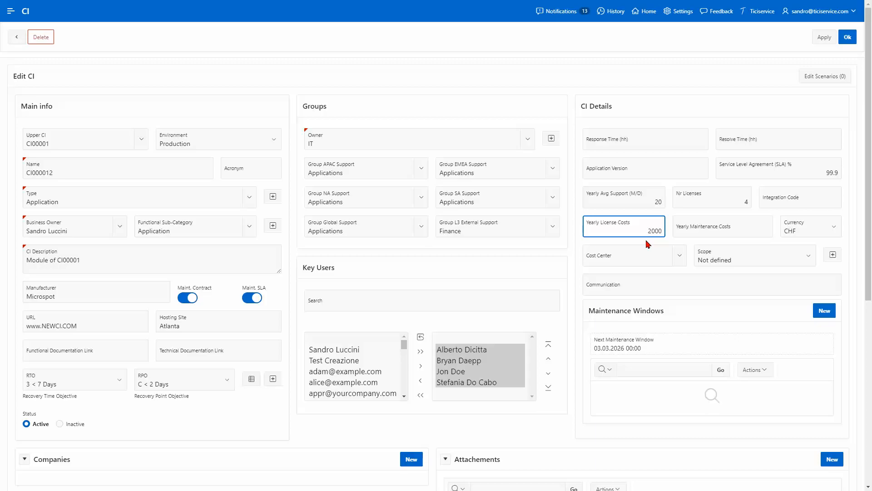
click(717, 233)
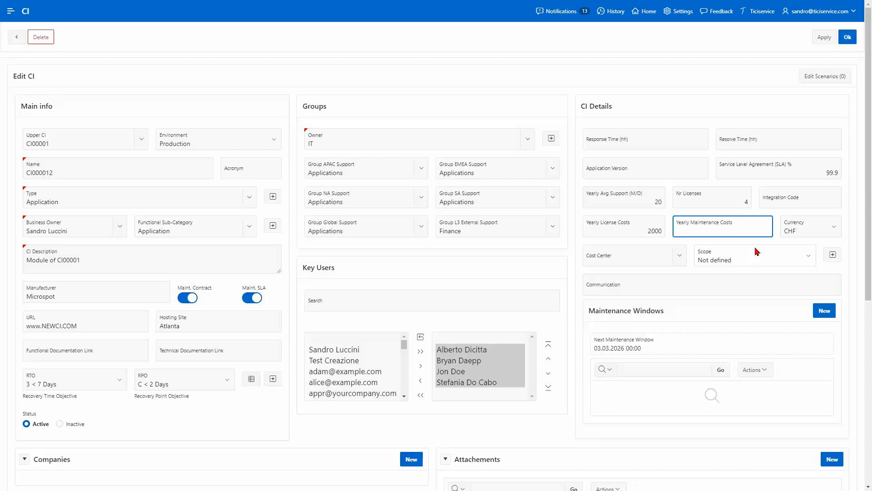
Step: Set cost center Finance, scope Global, and communication 'all Finance users'
click(681, 261)
click(645, 301)
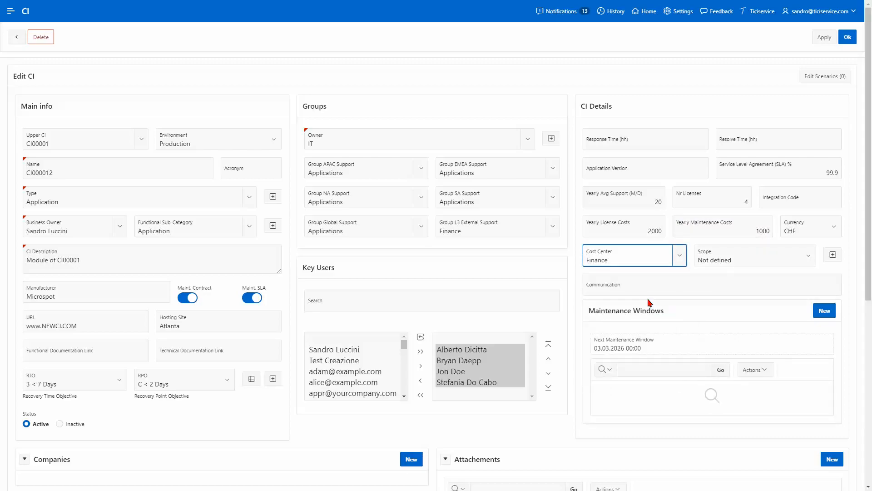
click(799, 263)
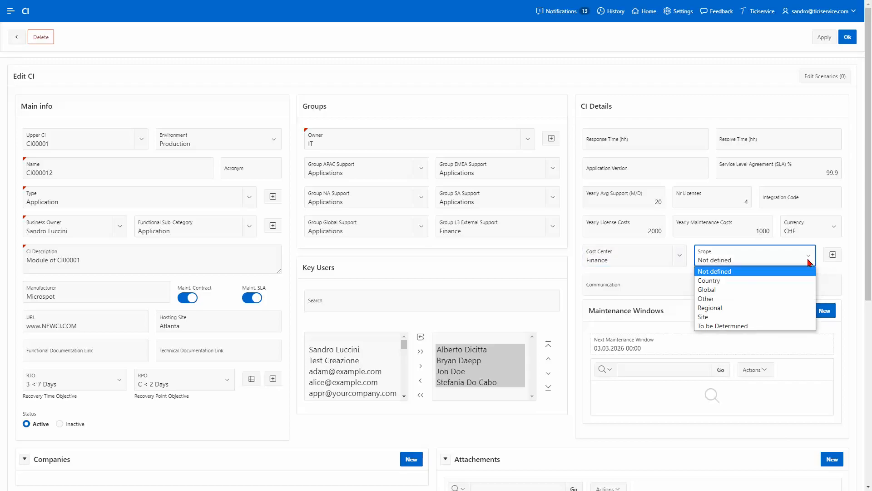
click(802, 289)
click(732, 291)
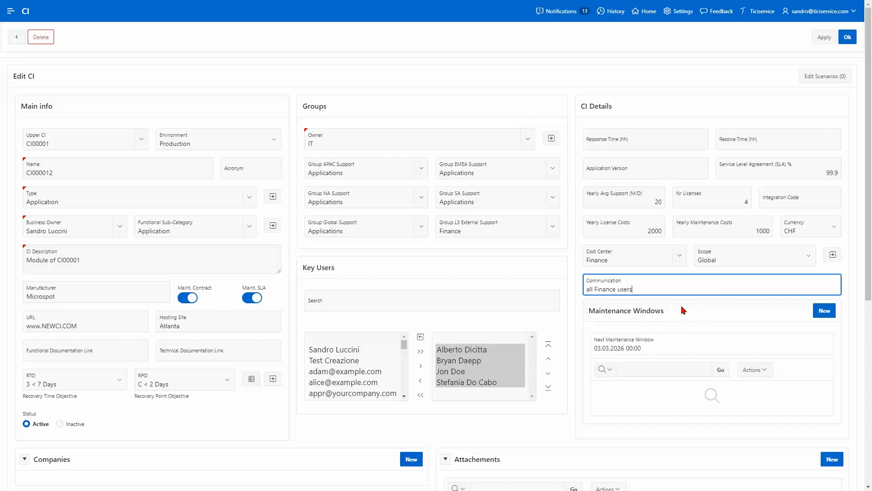
Step: Add a new maintenance window starting 24.06.2023 at 08:00
click(824, 313)
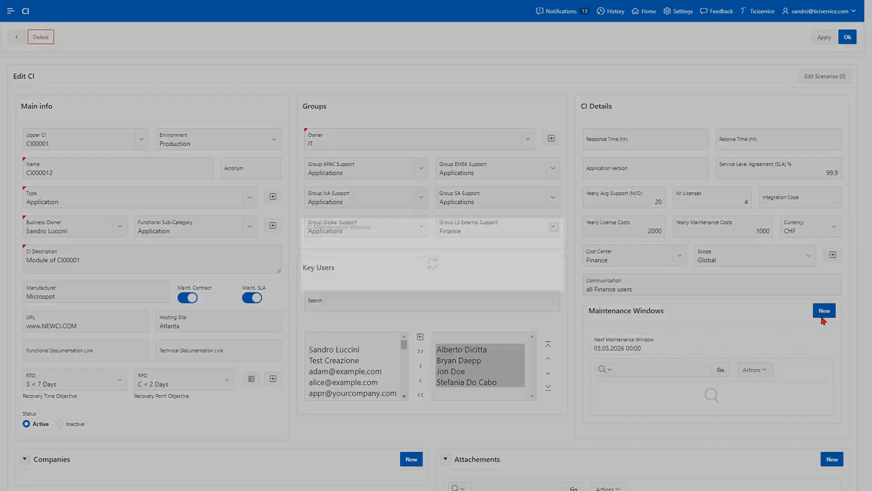
click(583, 154)
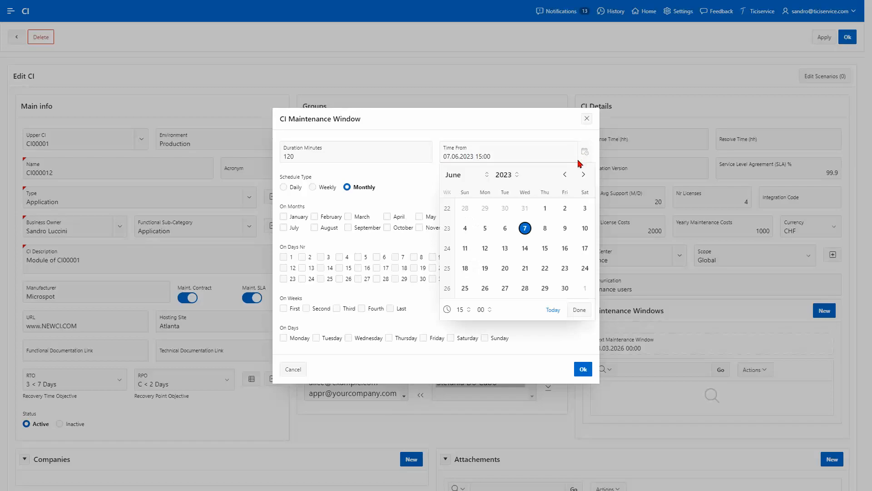
click(584, 268)
click(468, 311)
click(459, 191)
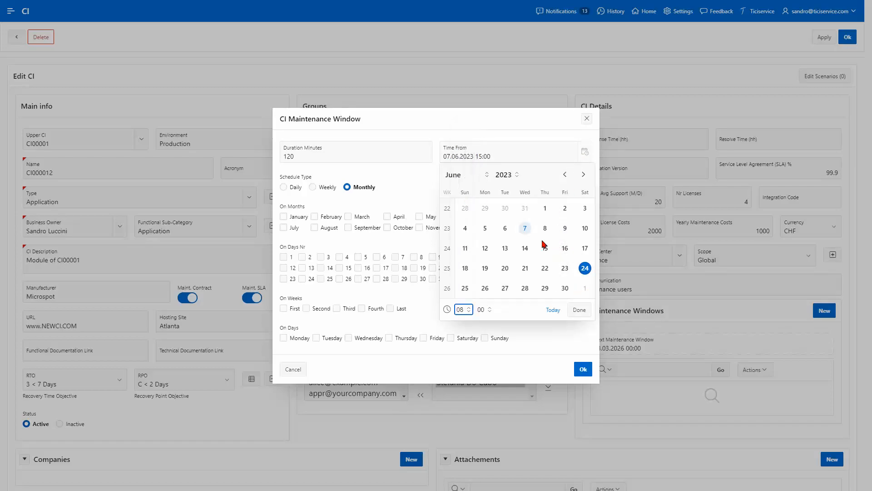
click(579, 309)
Step: Schedule the window for all twelve months on the last Saturday and save it
click(283, 217)
click(283, 227)
click(316, 227)
click(316, 216)
click(352, 216)
click(352, 227)
click(392, 227)
click(392, 217)
click(426, 216)
click(426, 227)
click(466, 227)
click(465, 216)
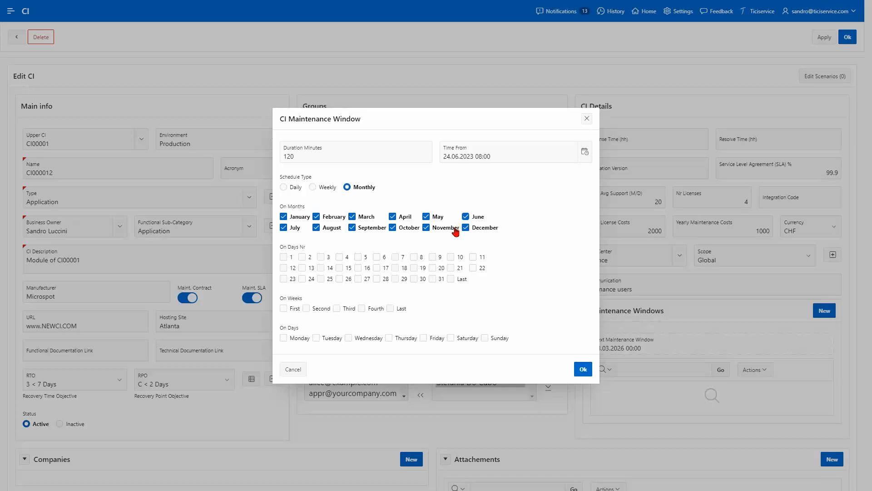
click(394, 308)
click(450, 338)
click(583, 369)
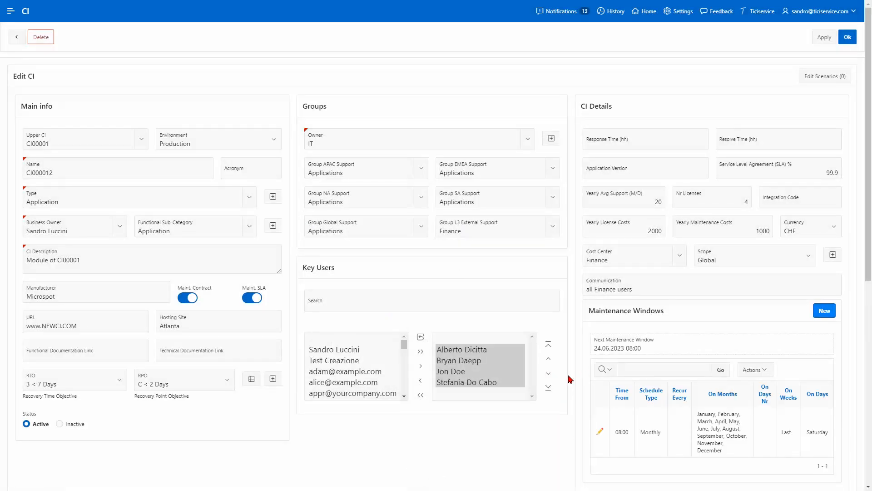
Step: Add Oracle as a company in the CI's Companies list
scroll(570, 378, down, 5)
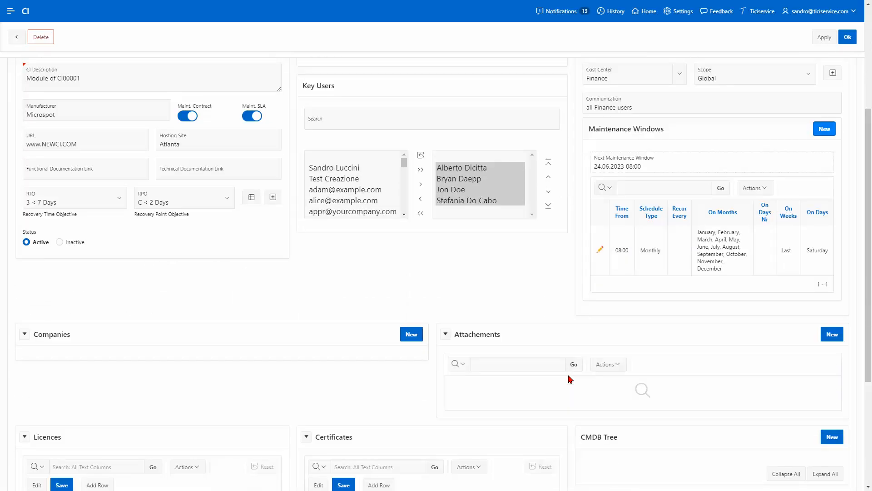
scroll(569, 379, down, 3)
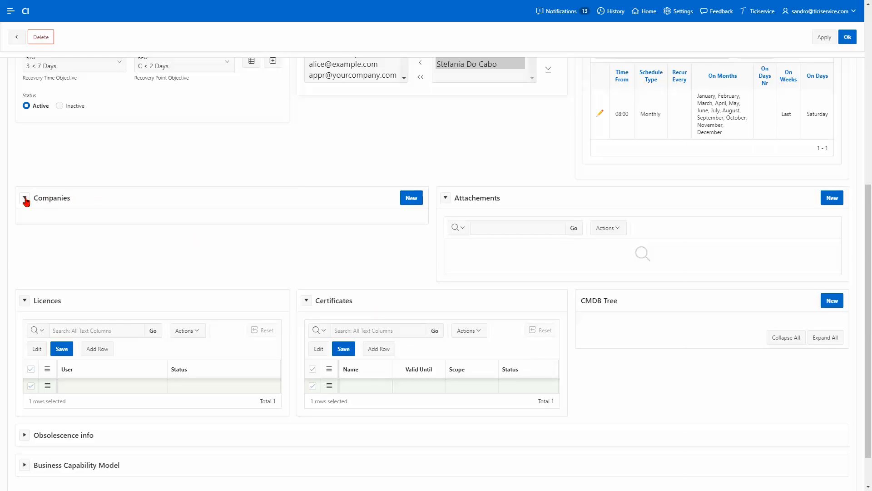
click(411, 198)
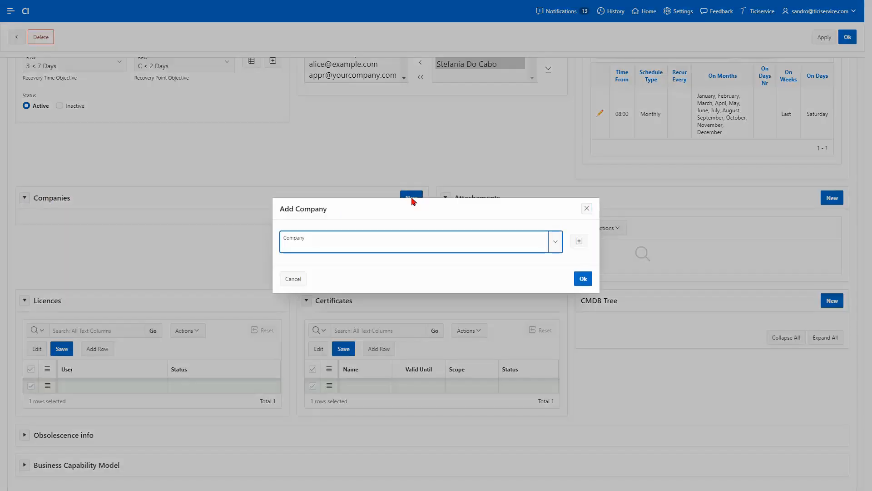
click(555, 242)
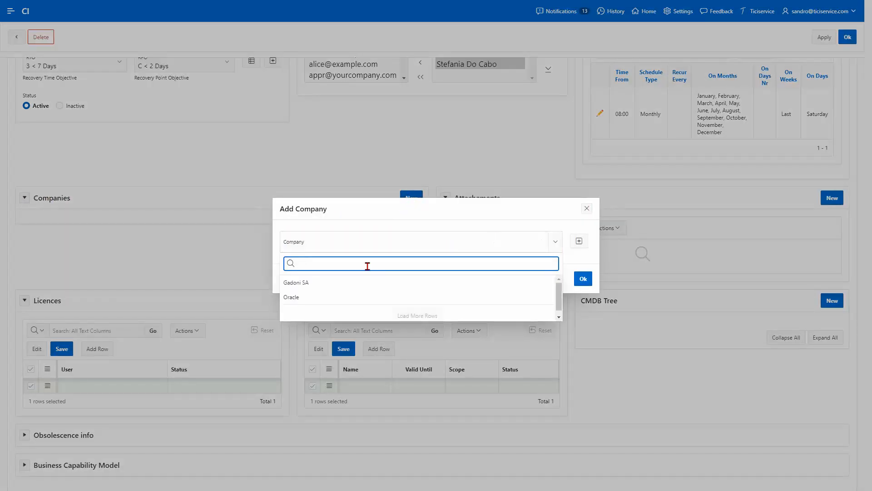
click(309, 297)
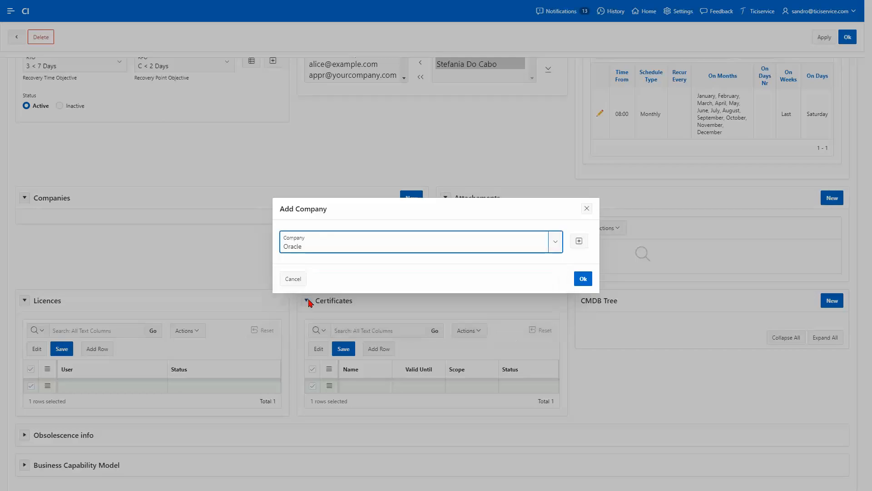
click(574, 281)
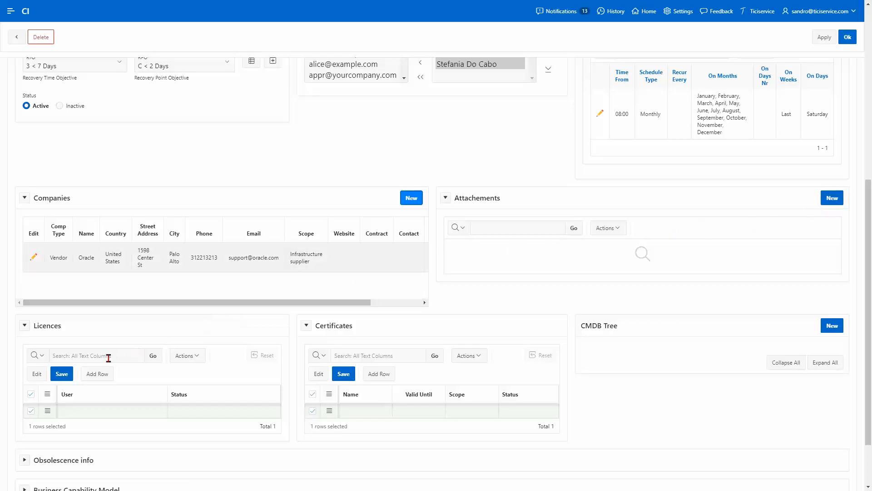
Step: Assign a user to the first licence and set its status to Active
click(71, 410)
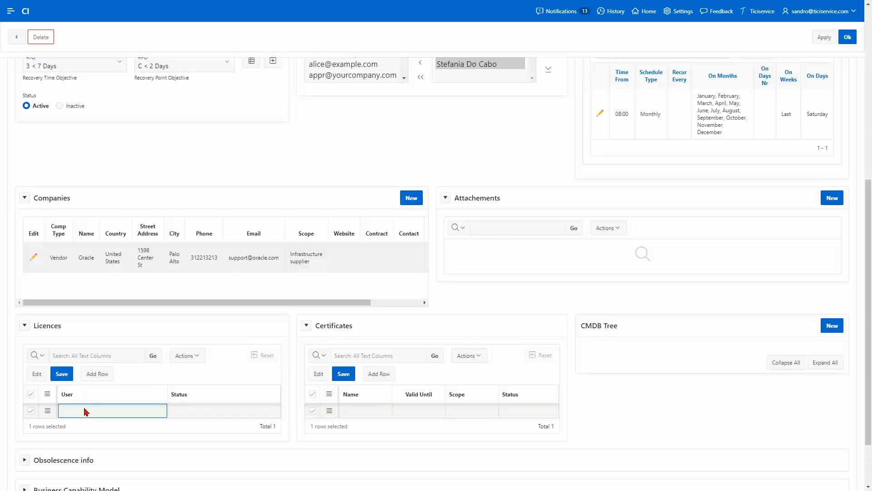
click(85, 410)
click(162, 410)
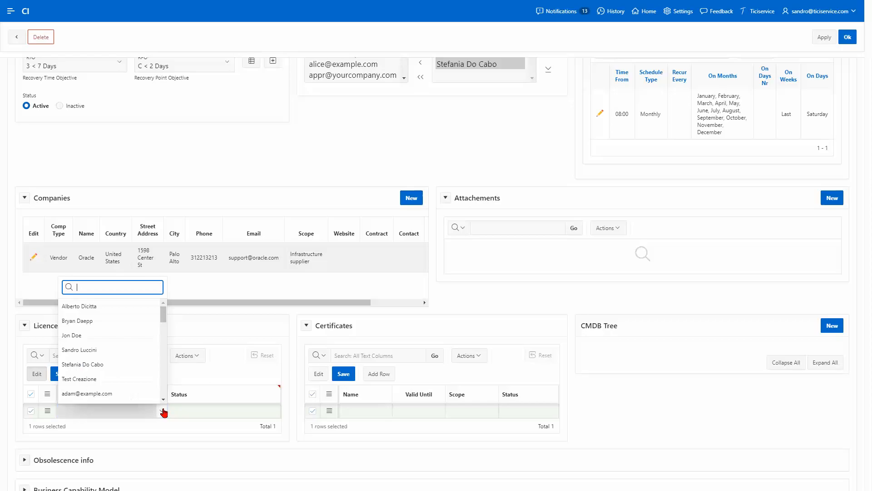
click(140, 364)
click(190, 412)
click(173, 411)
Step: Add two more licence rows with users set to Active, then save the licences
scroll(165, 391, down, 2)
scroll(165, 390, down, 2)
click(102, 304)
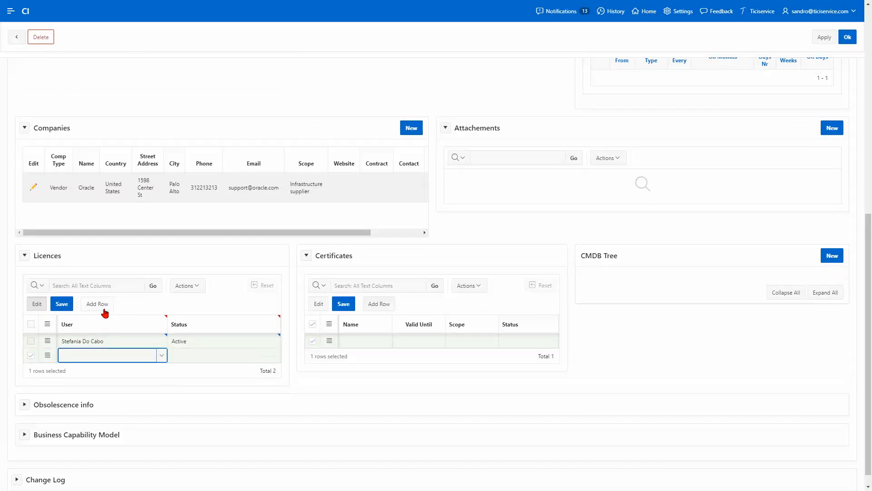
click(162, 356)
click(108, 268)
click(186, 356)
click(186, 352)
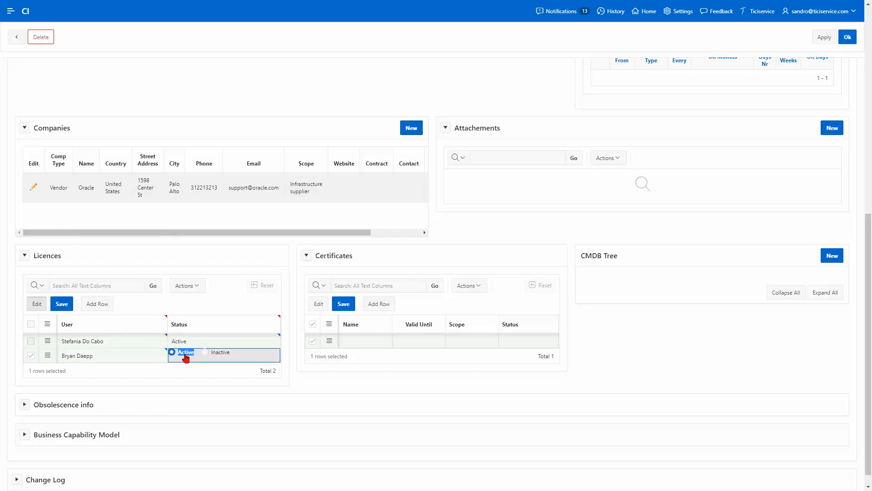
click(97, 304)
click(160, 370)
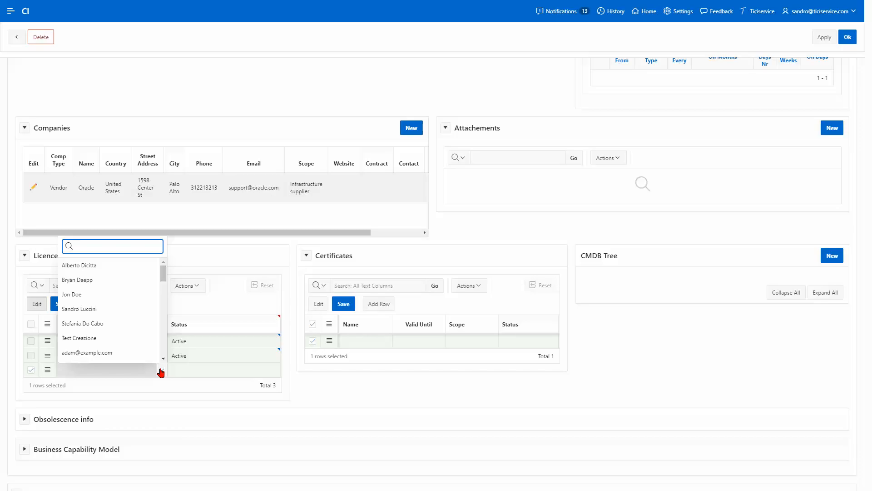
click(109, 266)
click(172, 371)
click(172, 368)
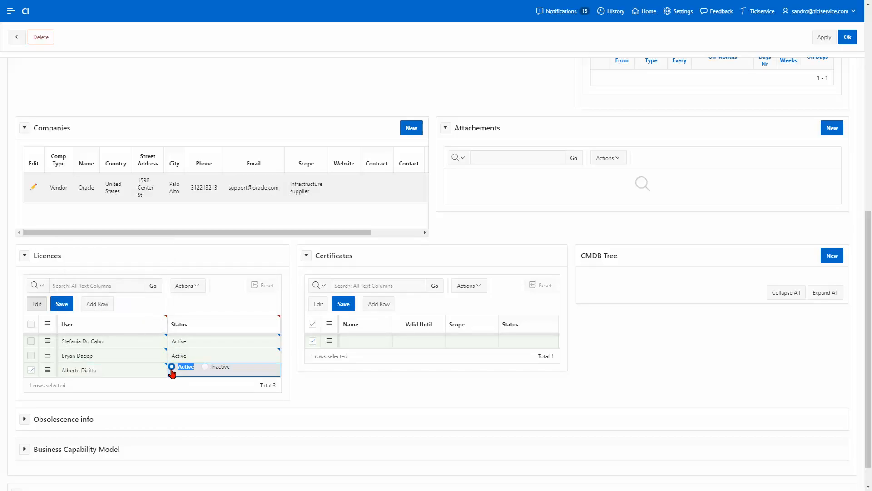
click(62, 304)
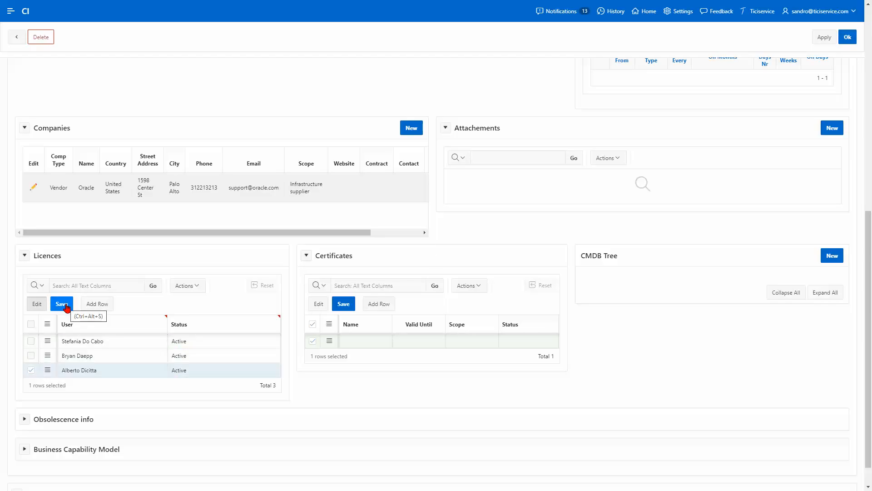
click(366, 343)
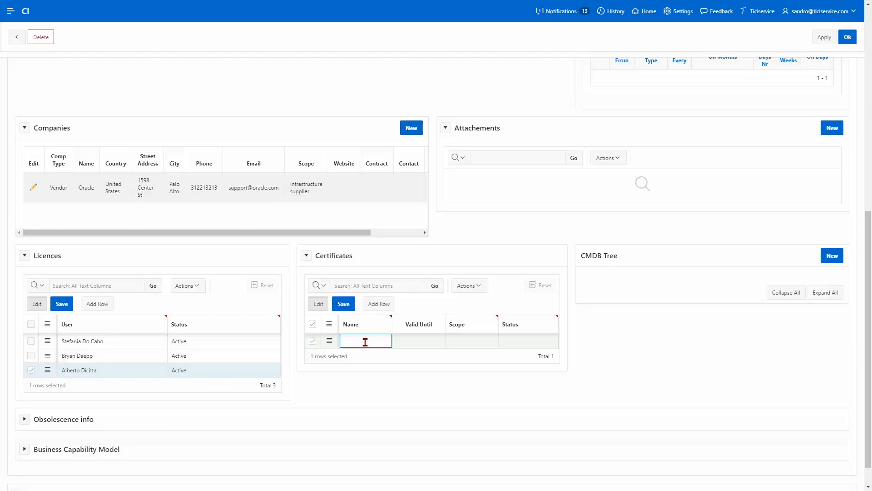
text(www.microspot.com)
click(427, 346)
click(440, 344)
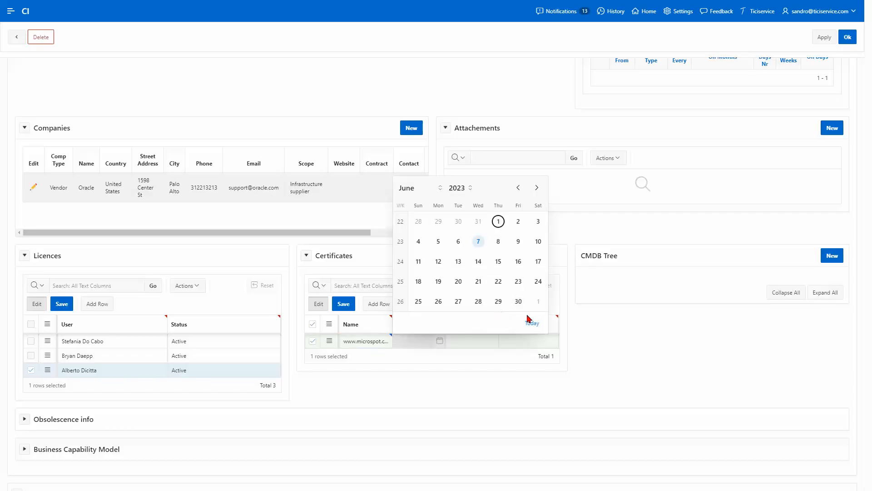
click(431, 190)
click(418, 279)
click(458, 301)
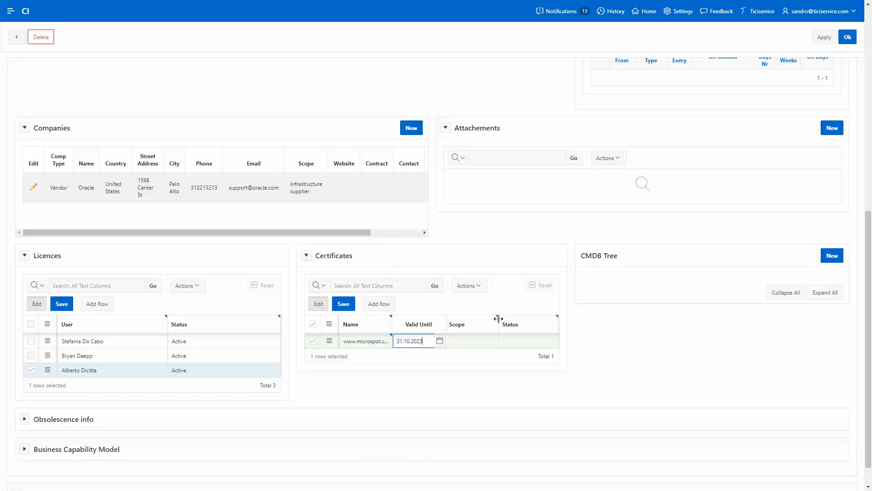
Step: Give the certificate scope https webserver and status Active, then expand Obsolescence info
click(479, 343)
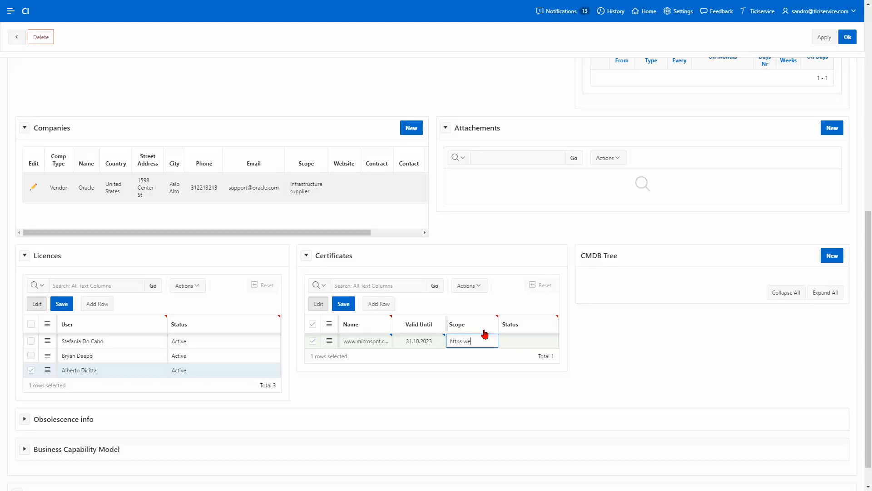
click(503, 341)
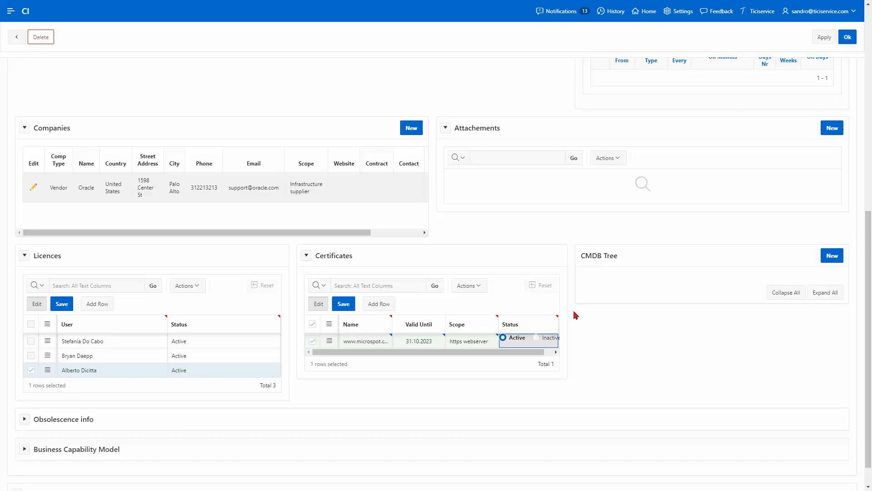
scroll(574, 312, down, 1)
click(249, 373)
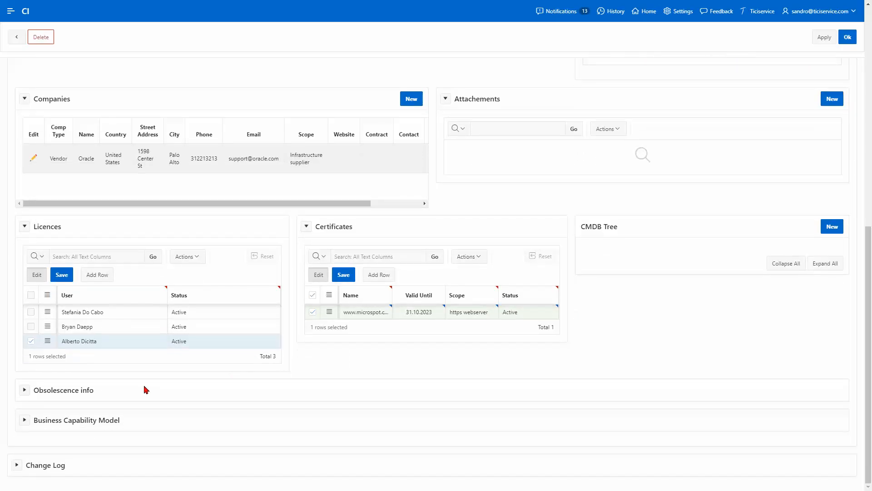
click(25, 391)
Step: Expand the Business Capability Model and Change Log sections, then scroll back to the top
scroll(23, 391, down, 3)
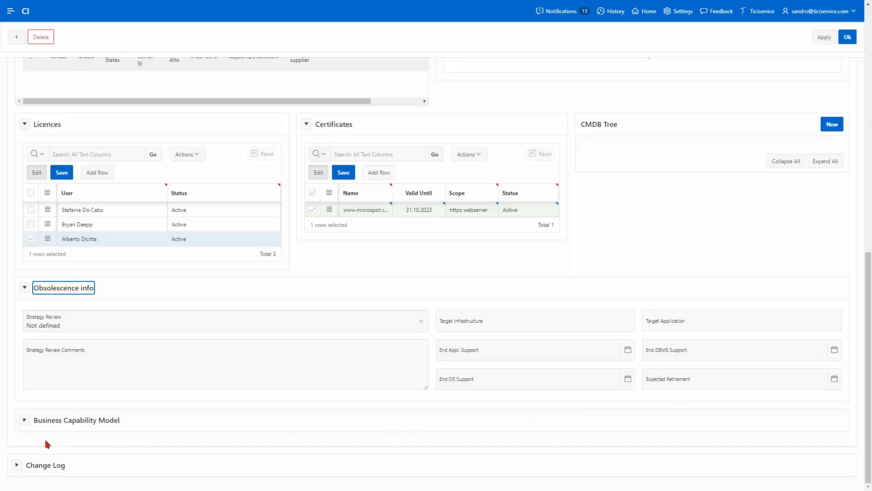
click(22, 420)
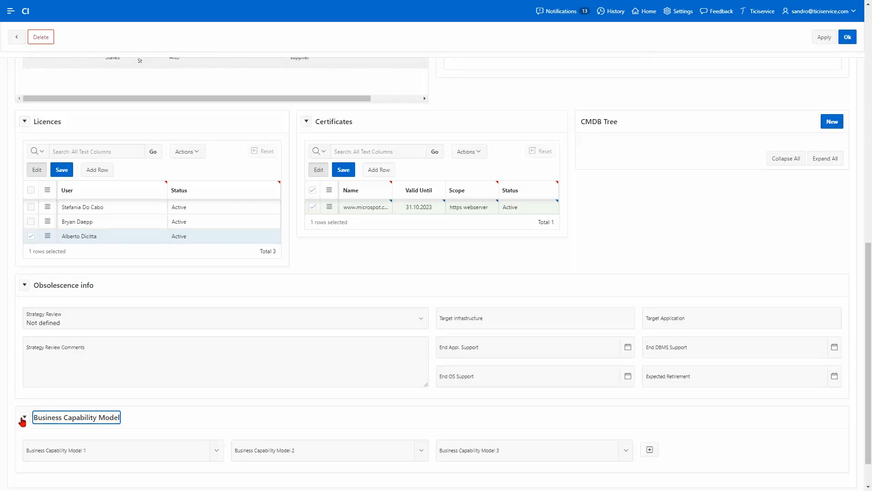
scroll(22, 421, down, 1)
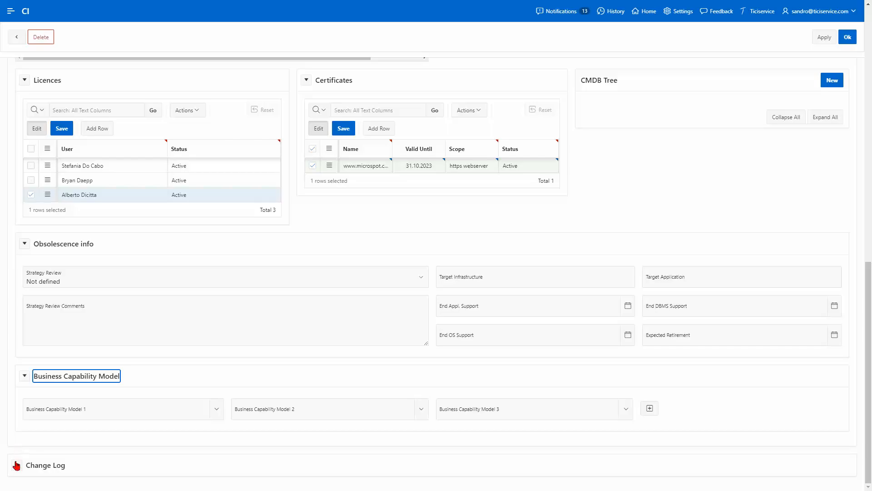
click(17, 464)
scroll(20, 442, down, 2)
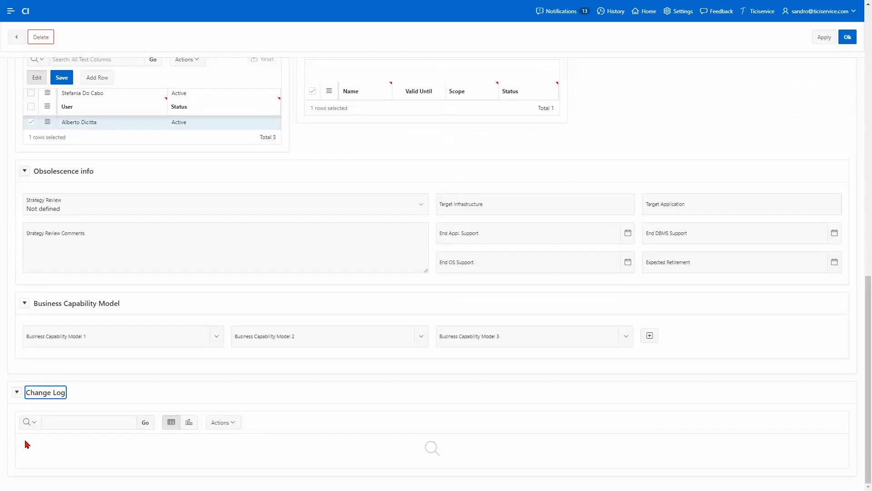
scroll(325, 380, up, 10)
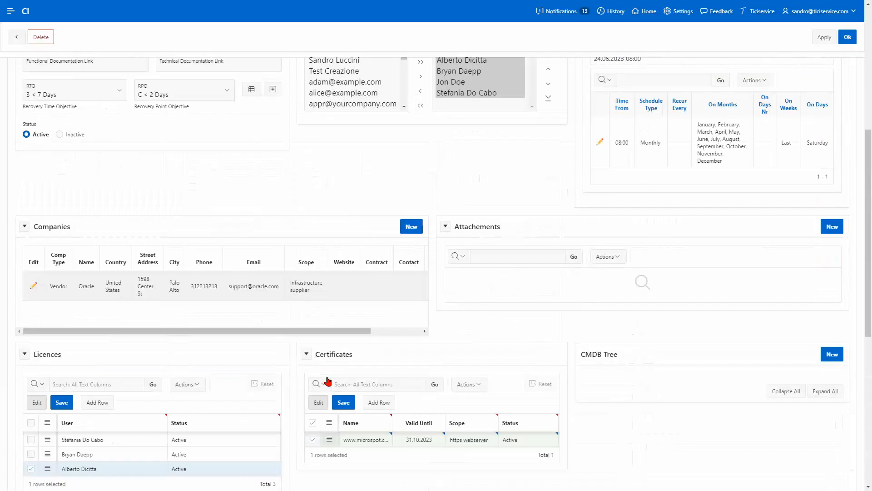
scroll(327, 380, up, 4)
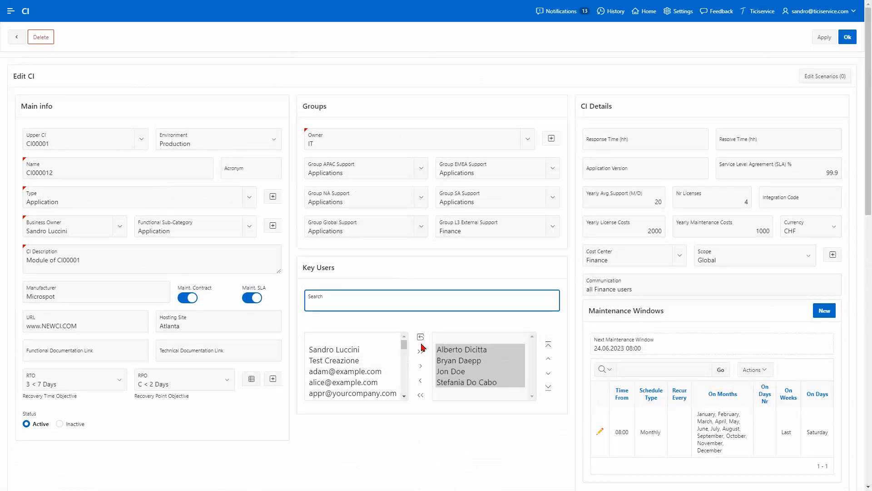
Step: Create the 'monthly updates' CI scenario with two approvers and begin its description template with Communication
click(819, 76)
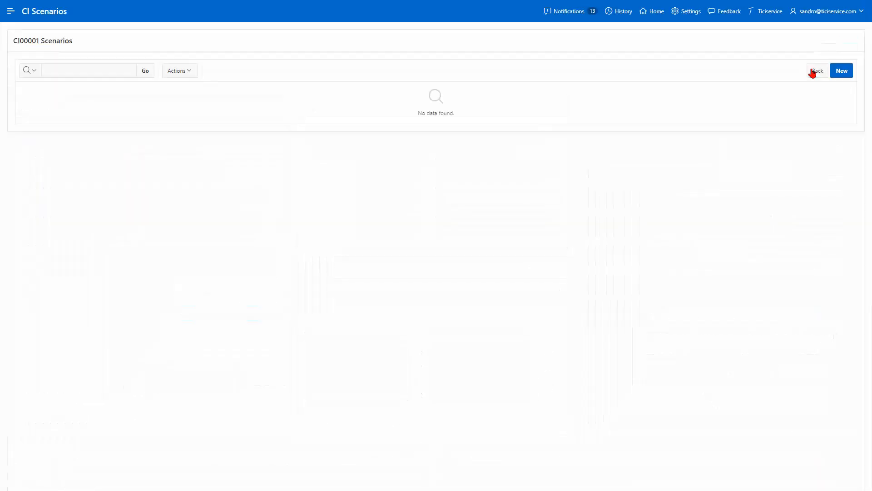
click(839, 73)
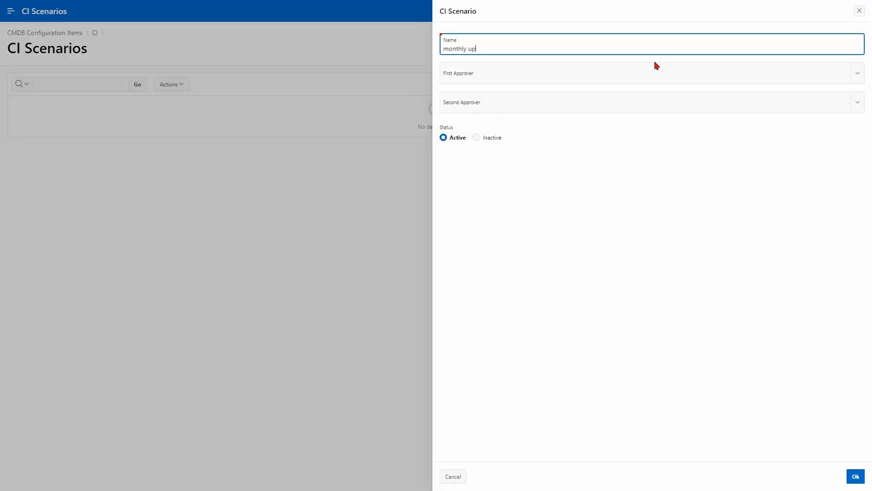
click(573, 75)
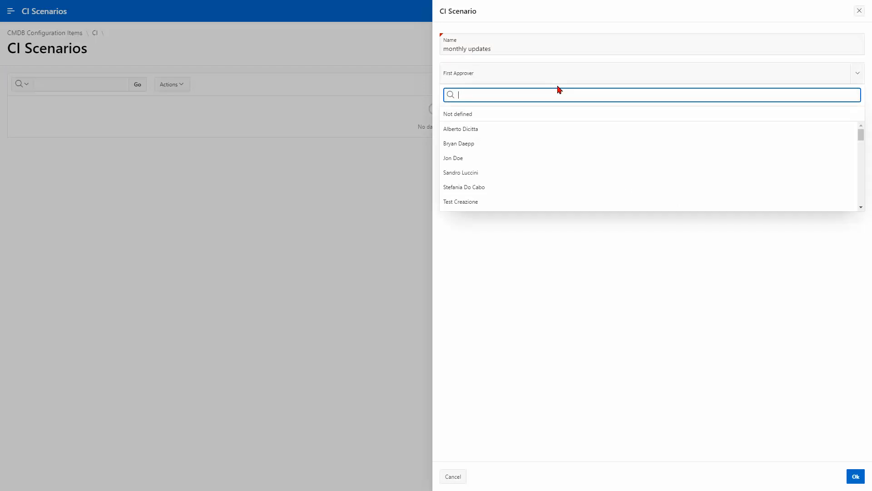
click(530, 142)
click(492, 102)
click(501, 200)
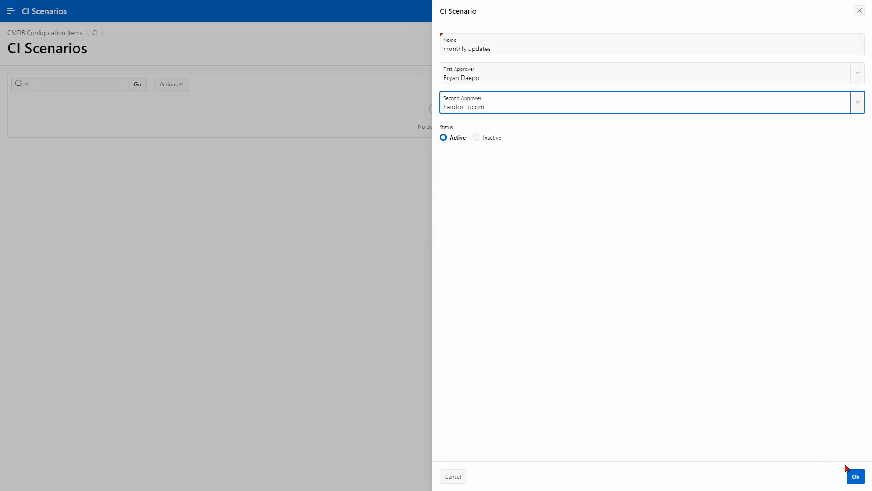
click(856, 476)
click(480, 121)
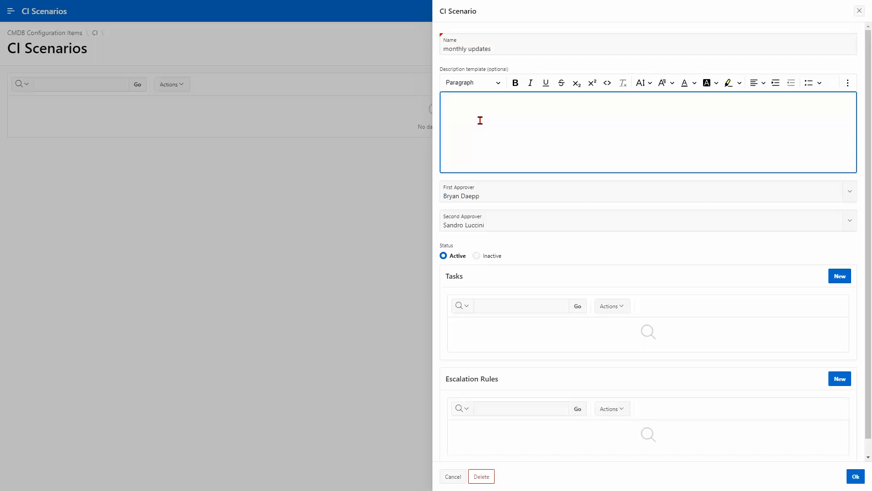
text(Communication)
Step: Add a 'gather updates' task described 'Download all the necessary updates' with one involved person
click(837, 283)
click(323, 98)
text(gather updates)
click(351, 136)
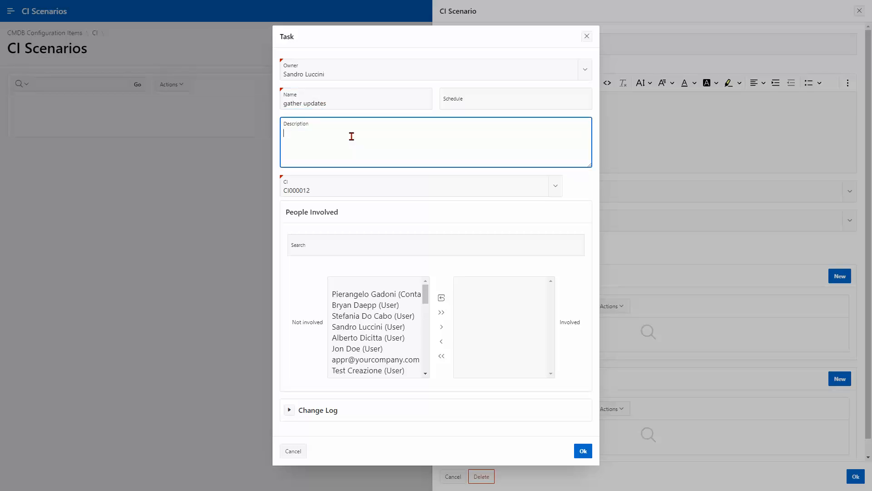
key(BackSpace)
key(BackSpace)
key(BackSpace)
key(BackSpace)
key(BackSpace)
key(BackSpace)
key(BackSpace)
text(Download all the necessary updates)
click(373, 315)
click(441, 326)
click(583, 450)
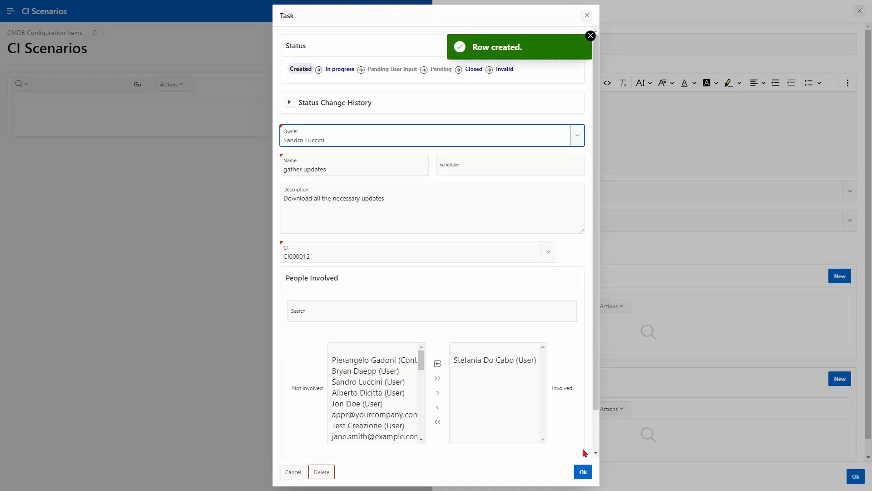
click(583, 471)
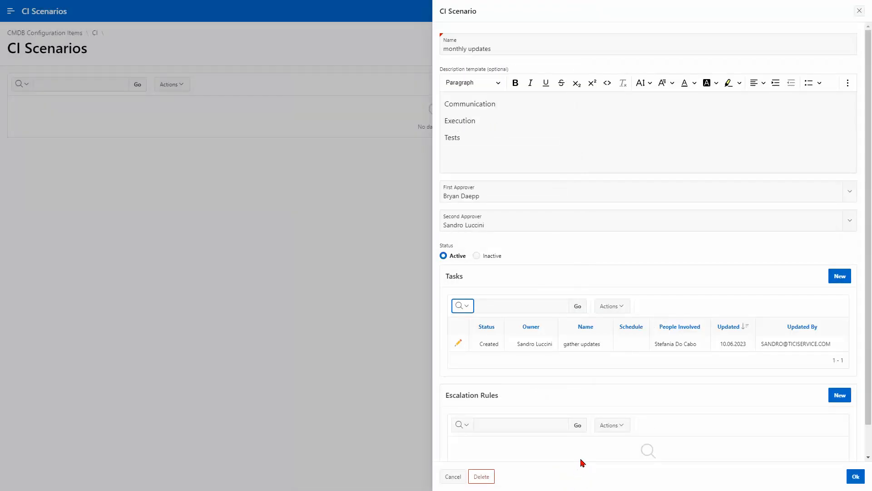
Step: Add a 'Communication' task about notifying end users of the maintenance, involving one person
click(838, 276)
click(366, 100)
text(Communication)
key(Tab)
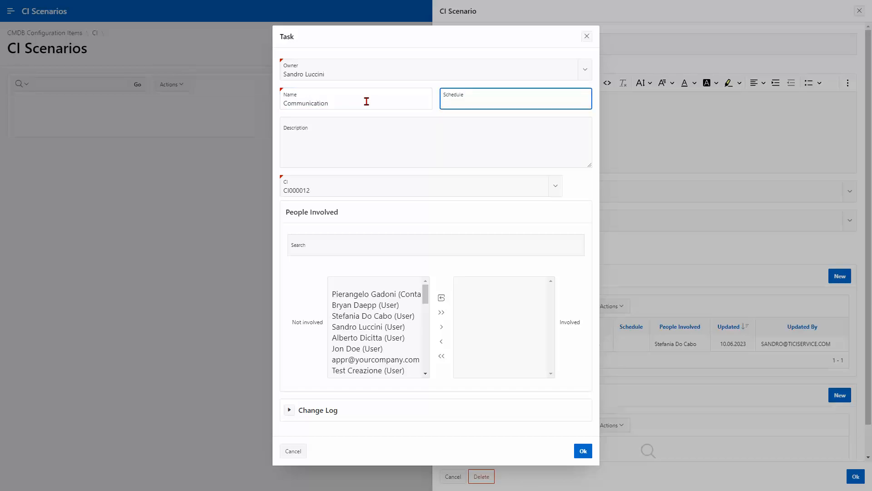
key(Tab)
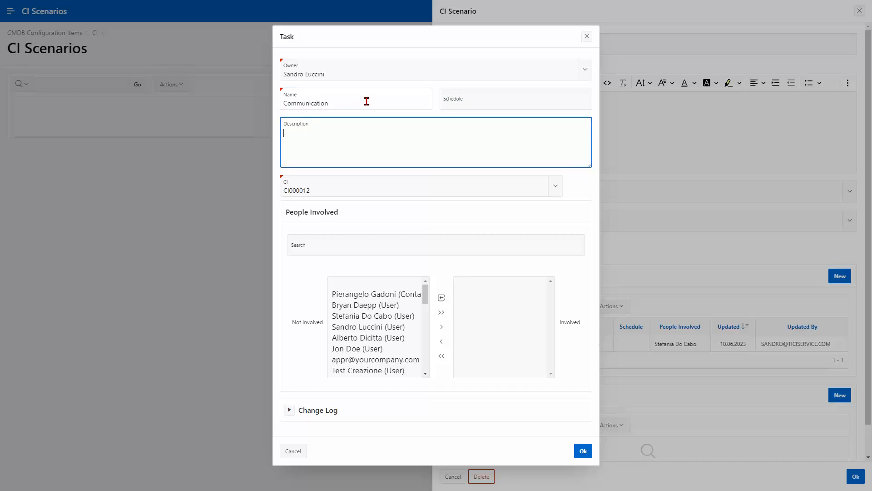
text(Send communication to the end users about the maintenance schedule)
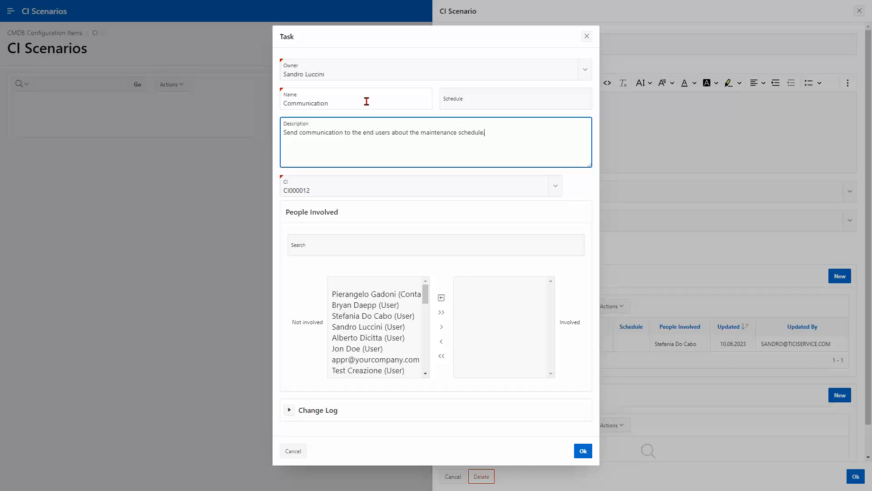
click(375, 305)
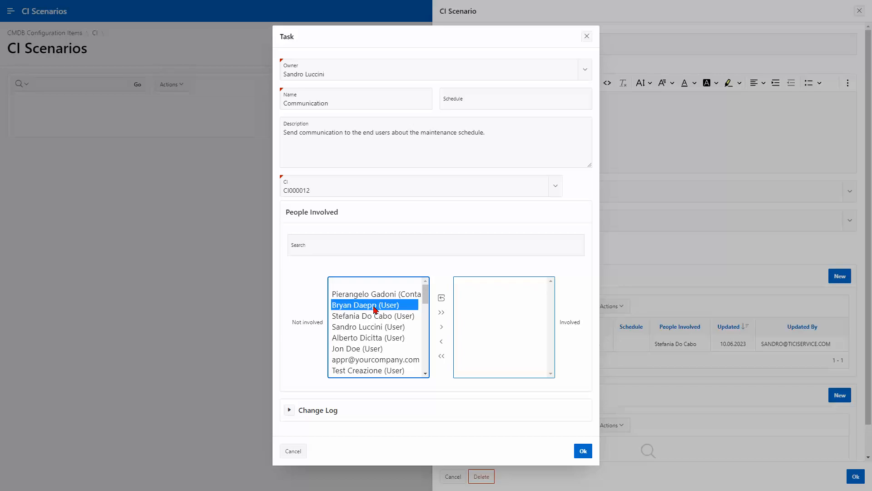
click(441, 326)
click(583, 451)
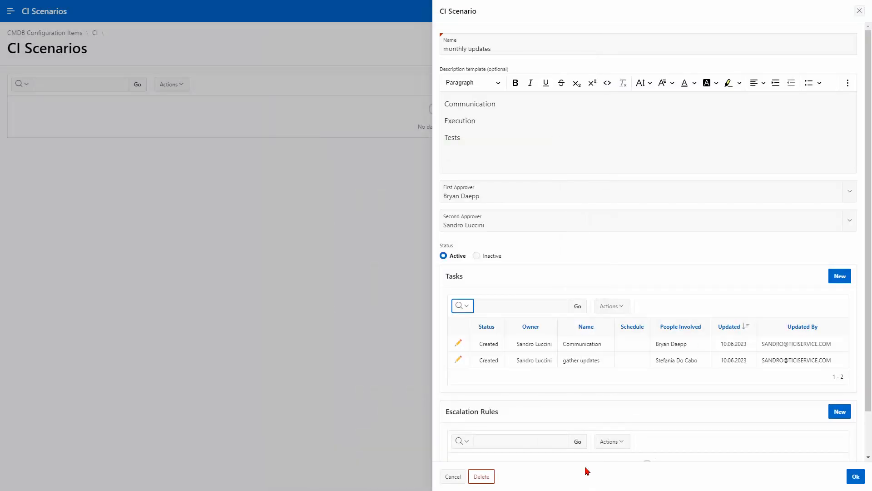
scroll(675, 344, down, 2)
Step: Save the monthly updates scenario and return to the Ticiservice portal page
click(856, 477)
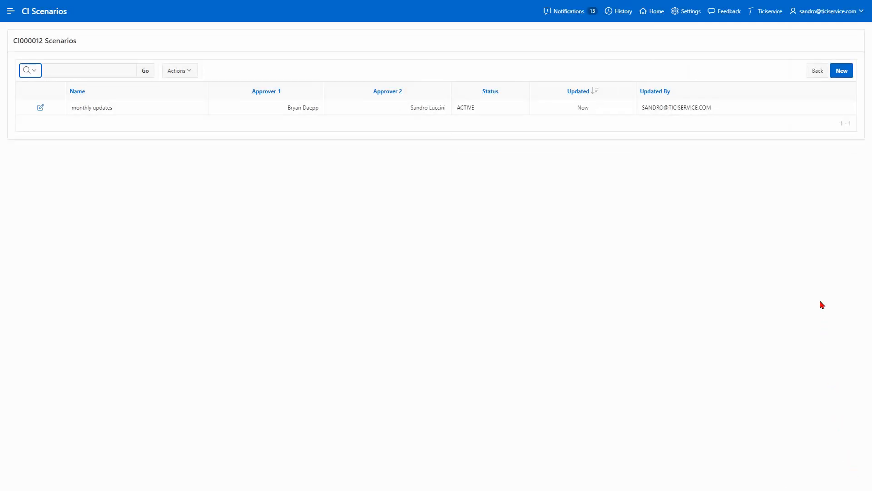
click(816, 71)
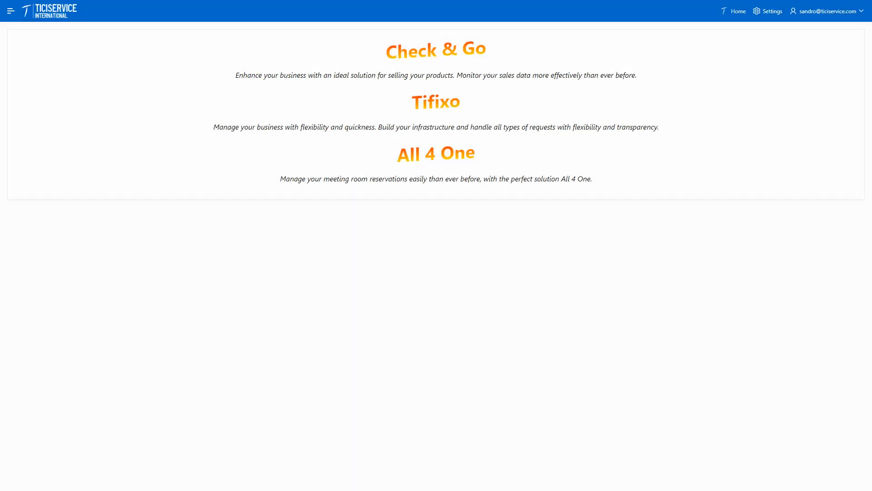
Step: Start a new contact, entering the first and last name and the External contractor role
click(438, 108)
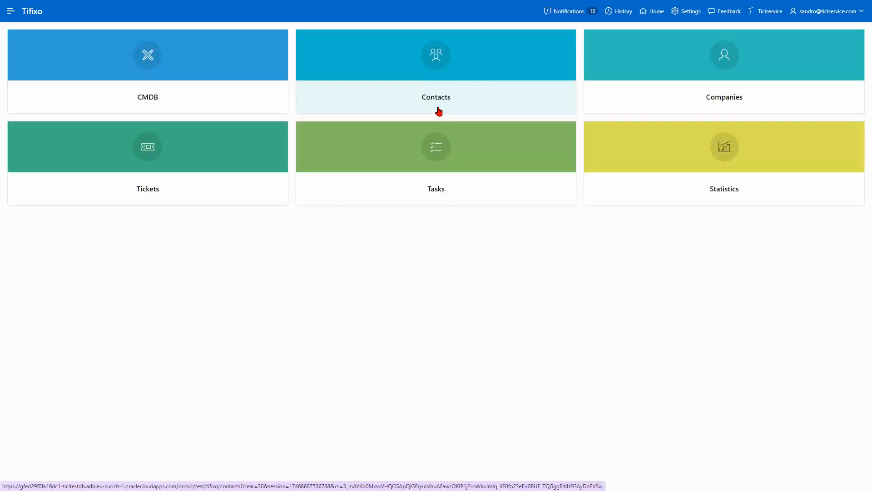
click(439, 111)
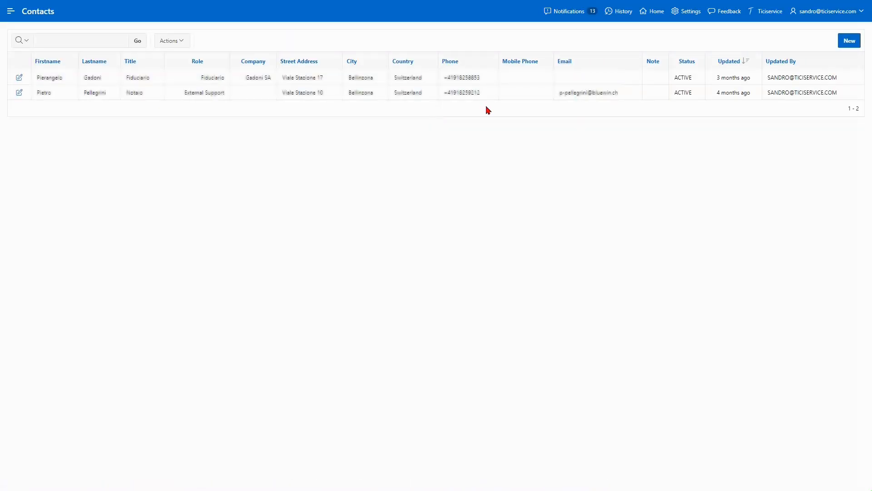
click(850, 41)
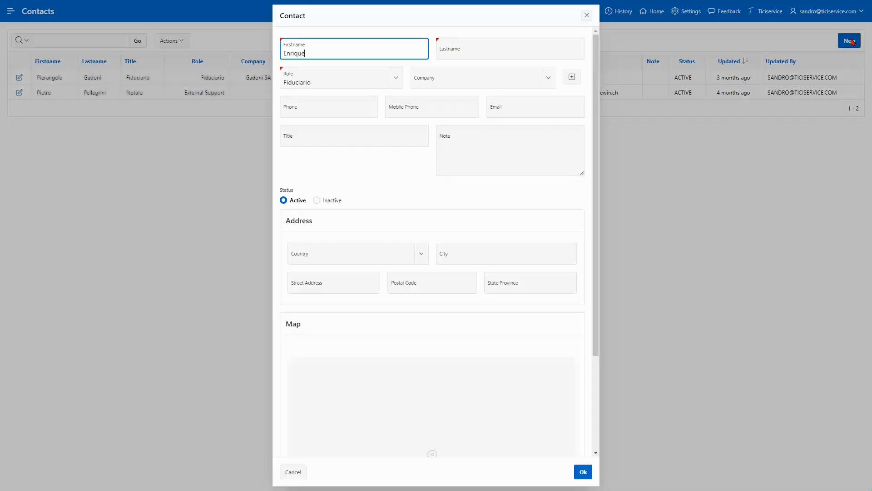
key(Tab)
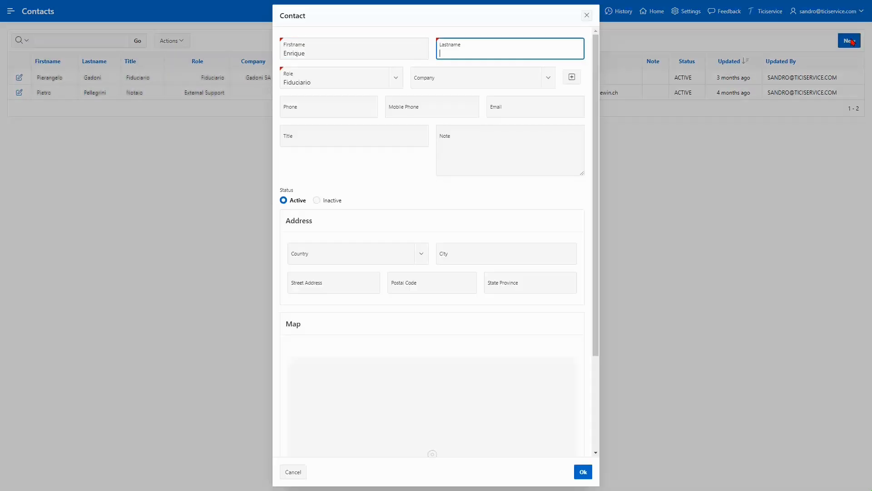
key(Tab)
key(Down)
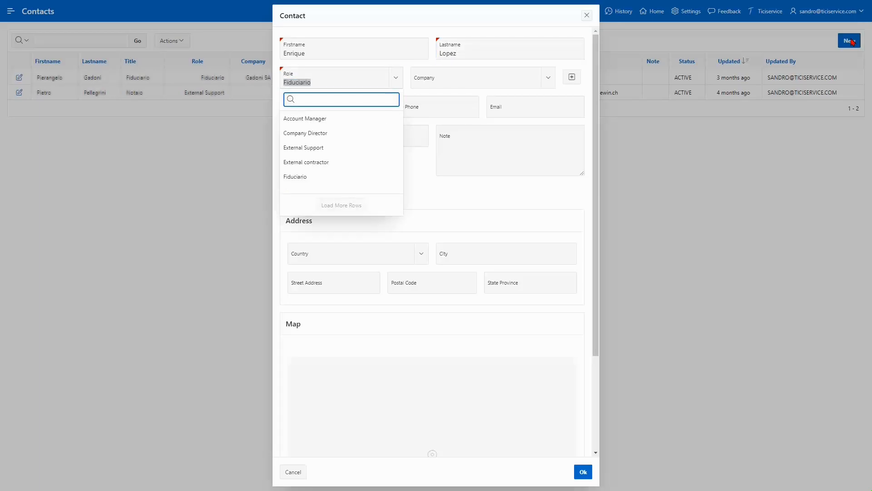
key(Down)
key(Down)
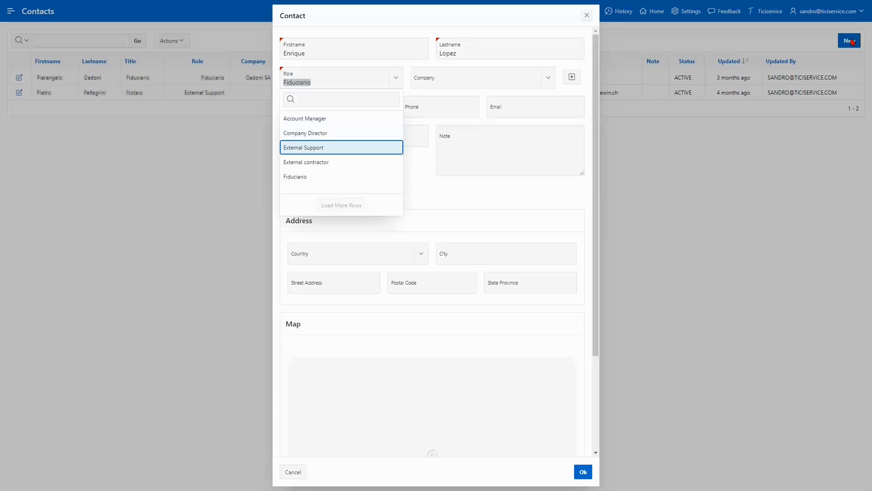
key(Down)
key(Return)
Step: Fill in the contact's e-mail, title Consultant, country Spain, city Madrid and geocoded street address, then save
key(Tab)
key(Tab)
key(Tab)
key(Tab)
key(Tab)
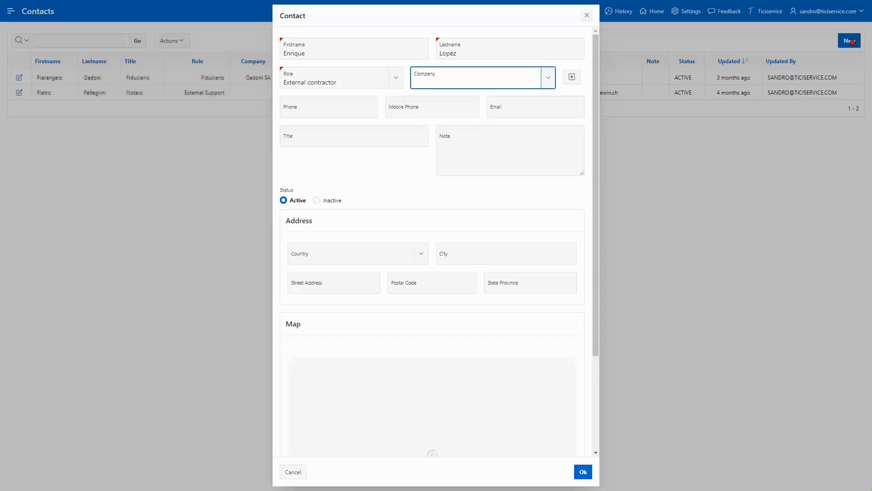
key(Tab)
text(C)
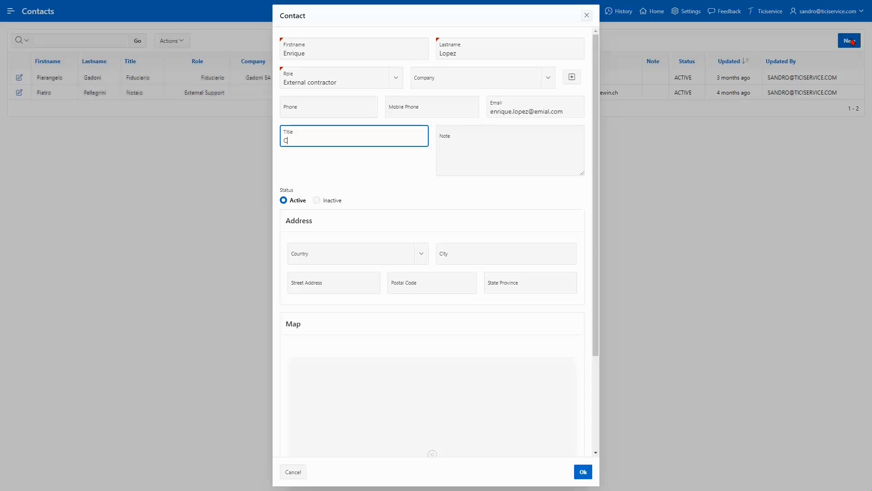
key(Tab)
key(Tab)
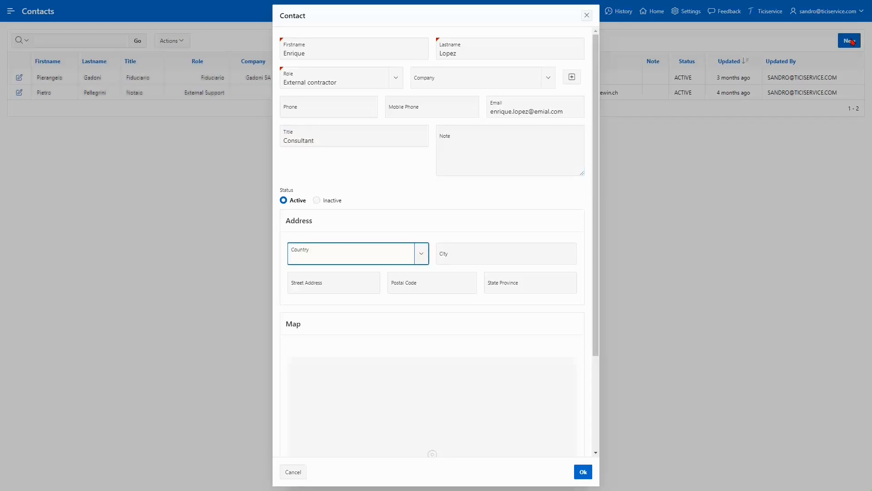
key(Down)
text(spa)
key(Tab)
text(Madrid)
key(Tab)
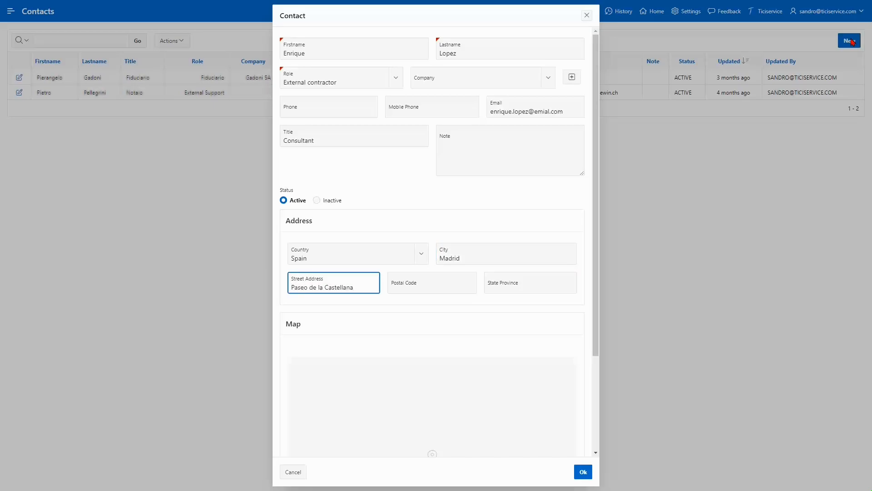
key(Tab)
key(Return)
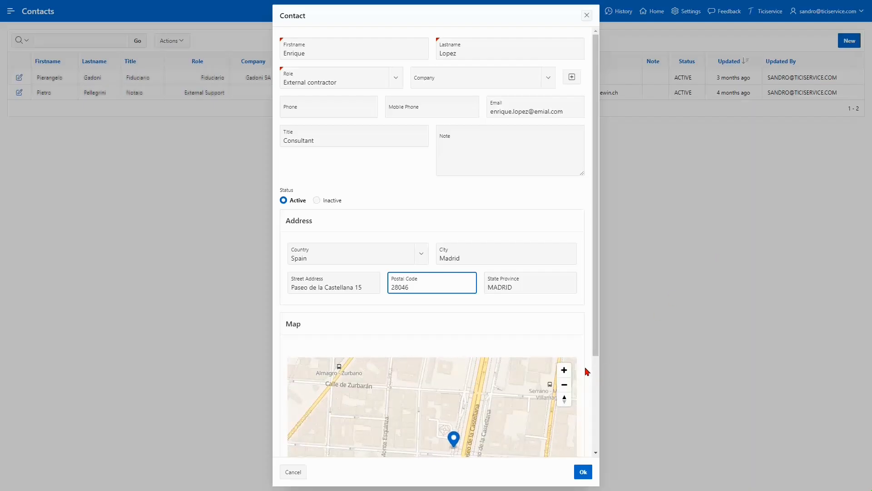
scroll(586, 345, down, 3)
click(583, 471)
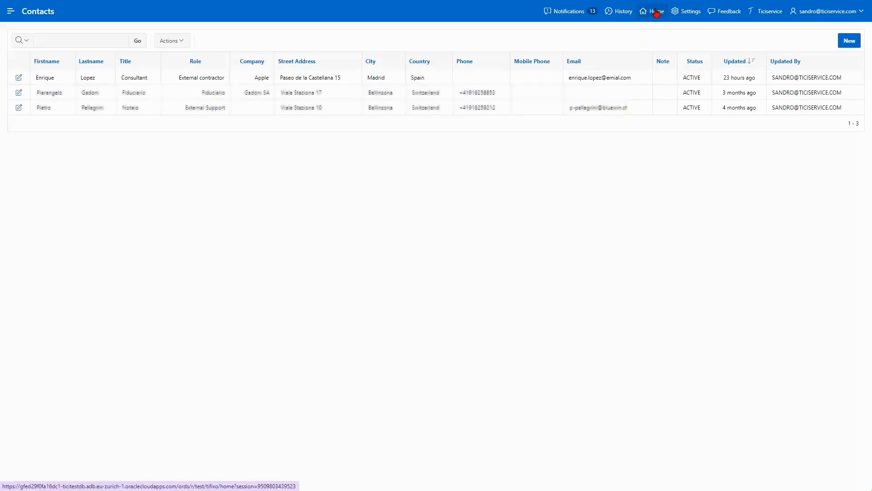
Step: Add a CAR Manager role with Active status in the Roles list and save it
click(10, 13)
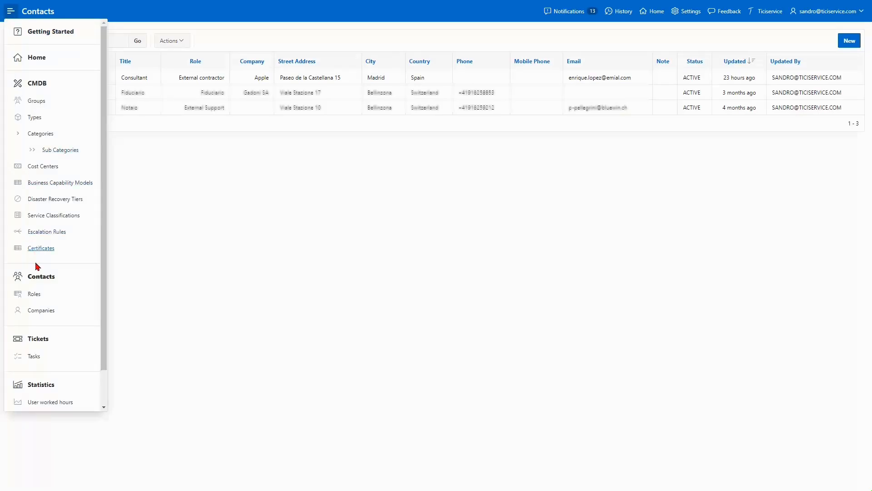
click(37, 295)
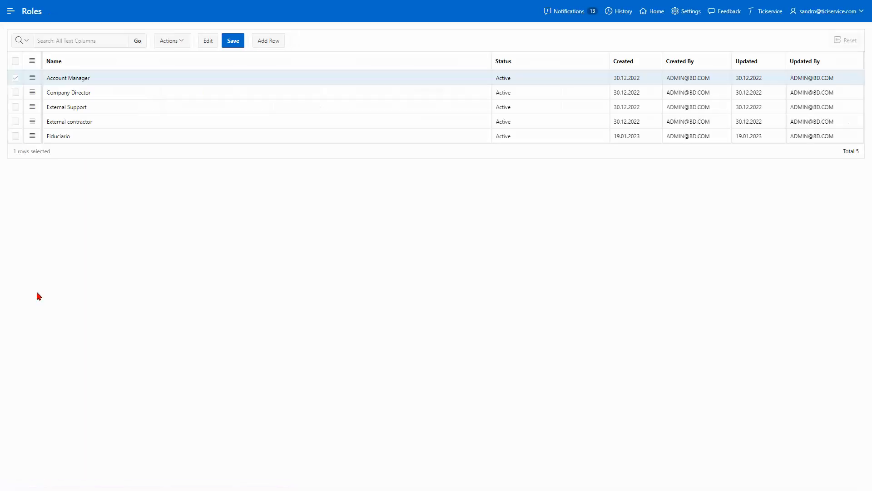
click(261, 43)
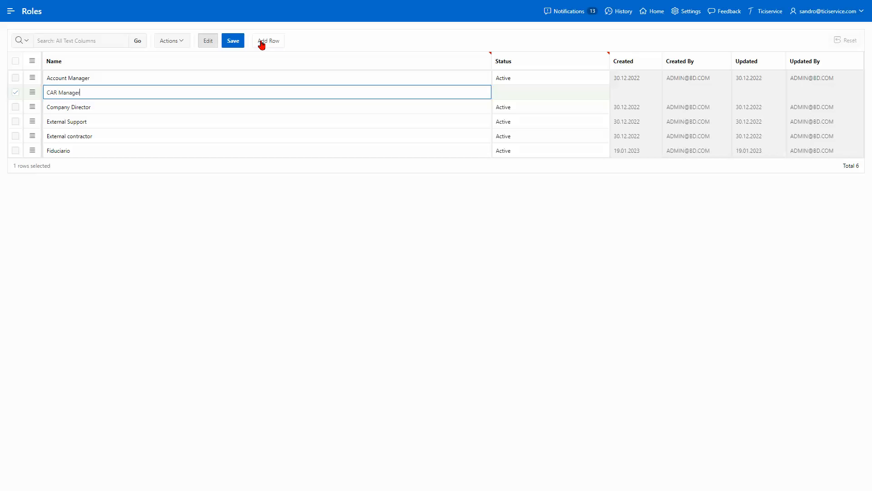
click(516, 92)
click(498, 90)
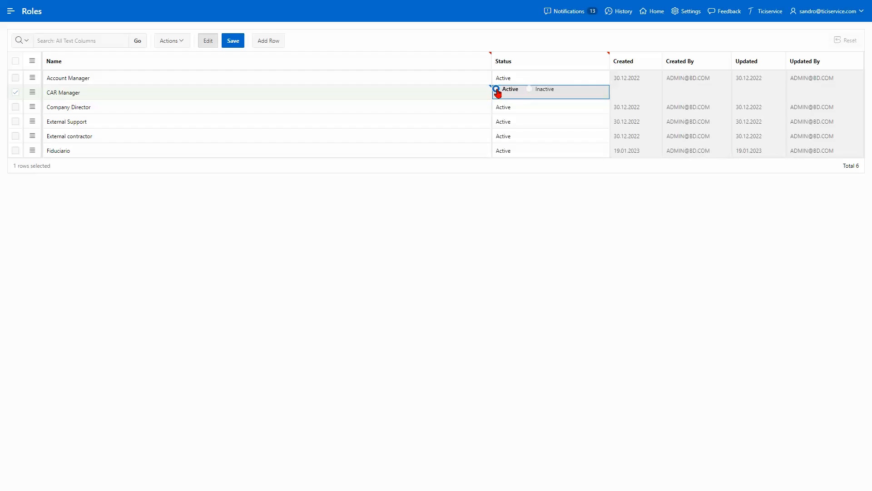
click(232, 41)
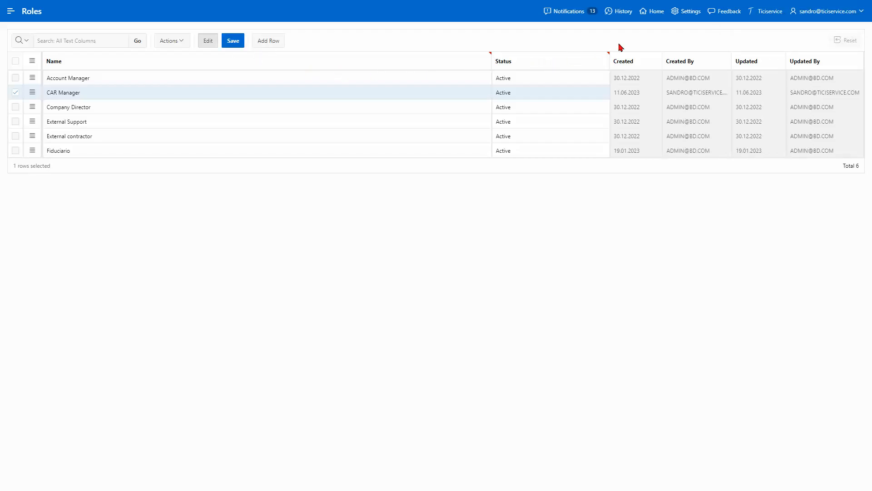
Step: Start a new company named Apple and enter its phone number
click(656, 11)
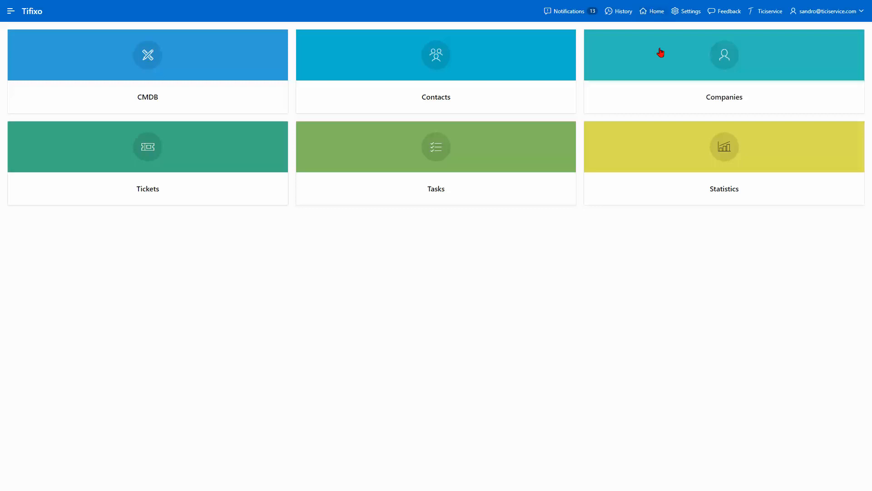
click(673, 103)
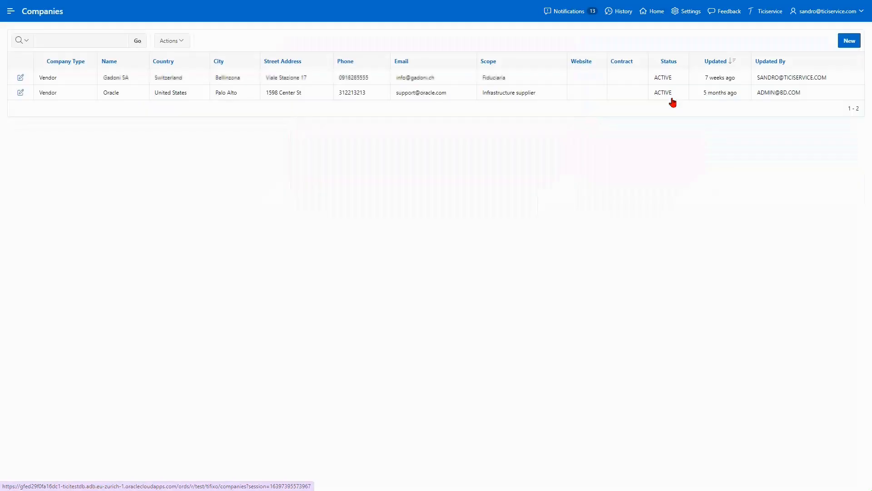
click(844, 40)
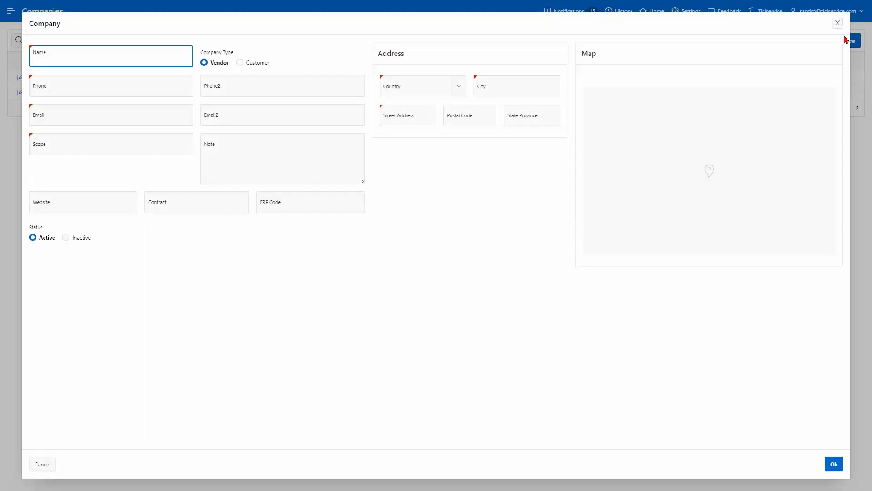
text(Apple)
key(Tab)
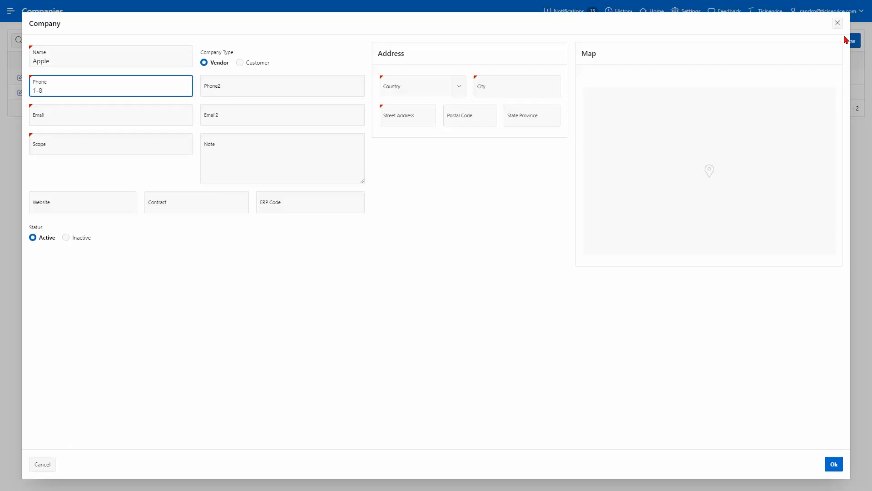
key(Caps_Lock)
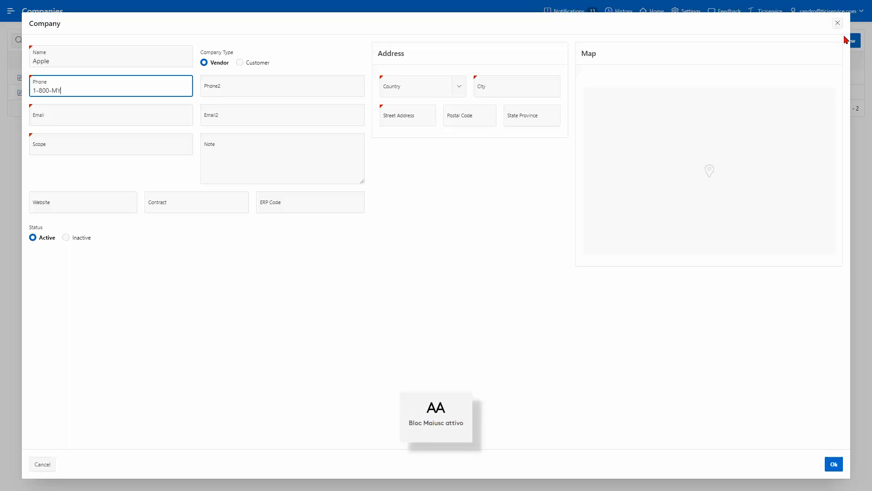
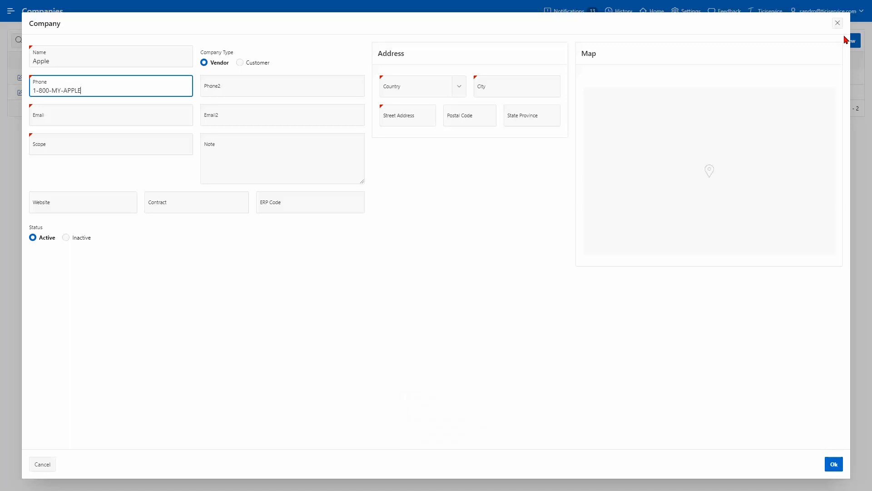
key(Caps_Lock)
key(Tab)
key(Tab)
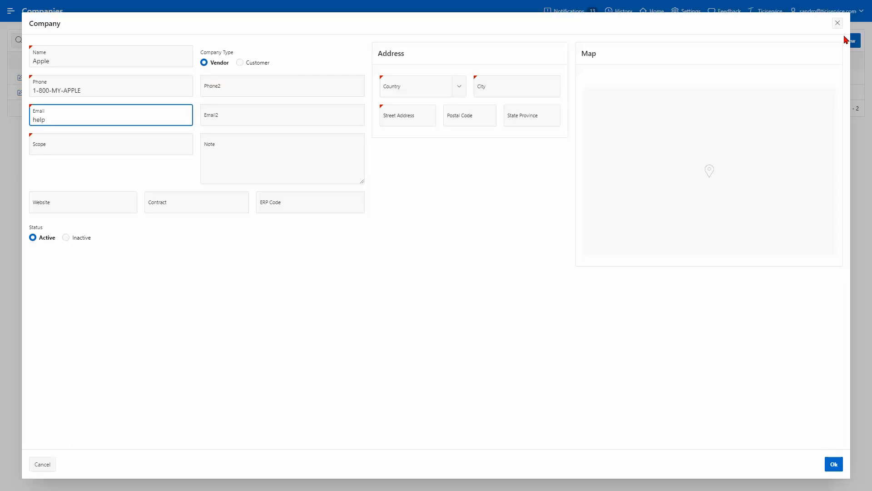
key(Tab)
key(Tab)
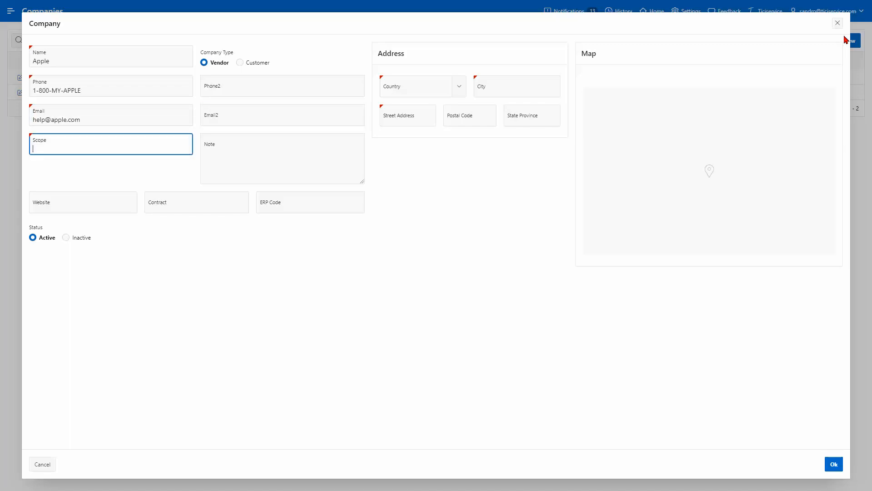
text(technology)
key(Tab)
key(Tab)
text(www.apple.com)
key(Tab)
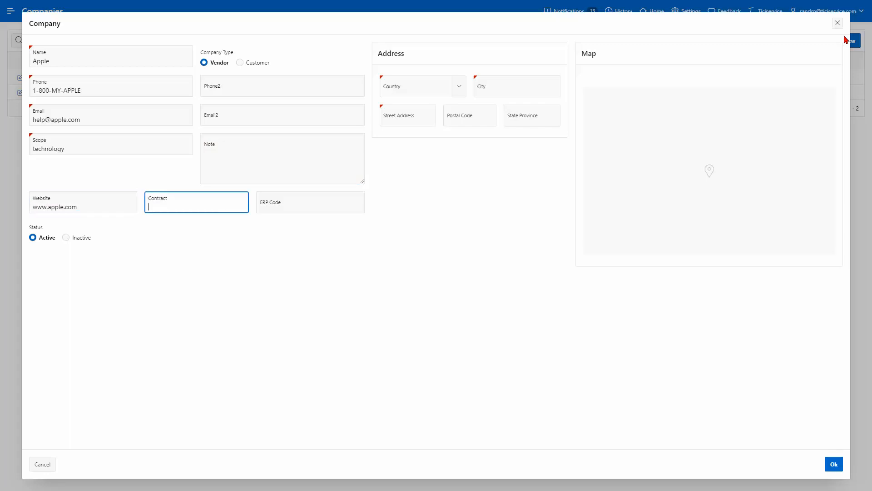
key(Tab)
key(Tab)
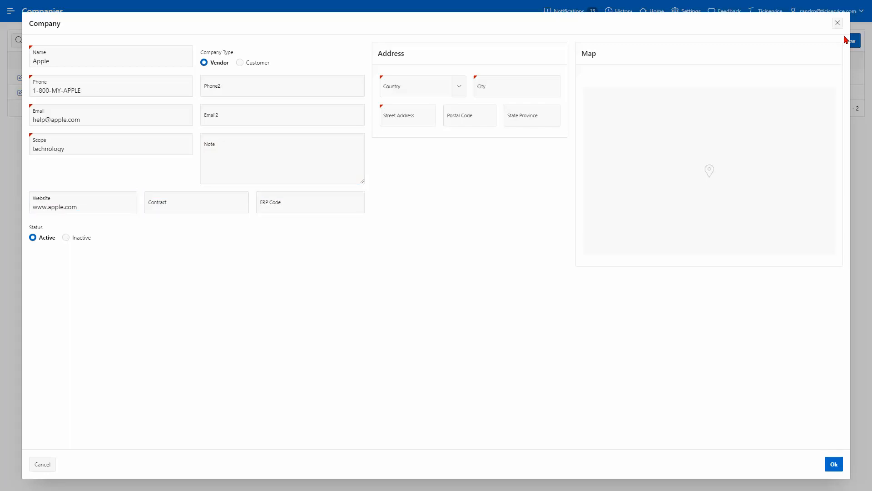
key(Tab)
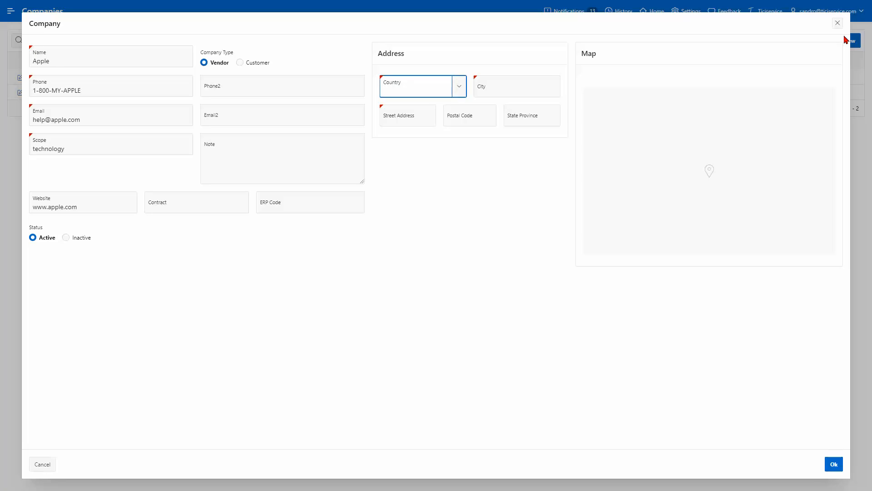
Step: Set the address to United States, Cupertino, accept the geocoded 1 Apple Park Way match, and save
key(Down)
text(uni)
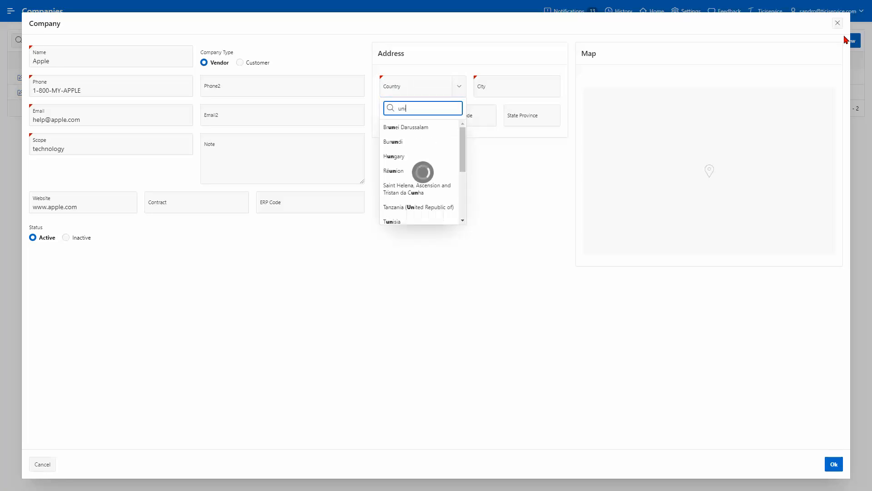
key(Down)
key(Down)
key(Down)
key(Down)
key(Down)
key(Down)
key(Return)
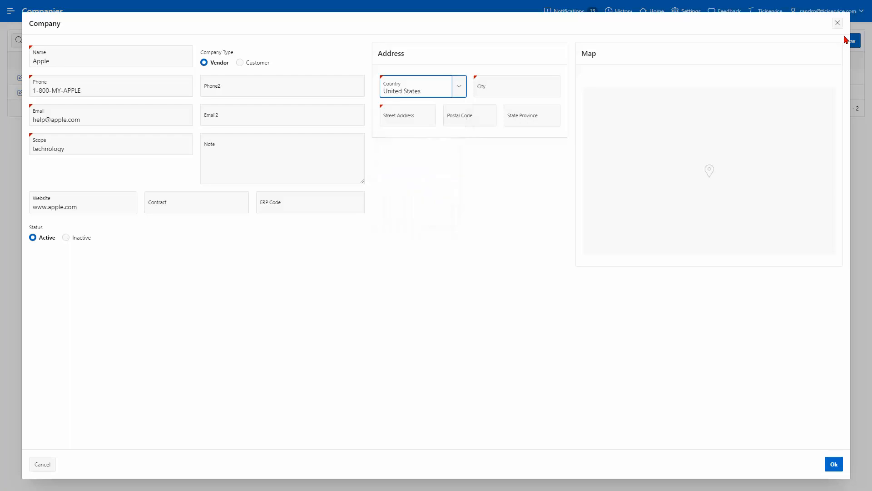
key(Tab)
text(cupertino)
key(Tab)
text(1 apple)
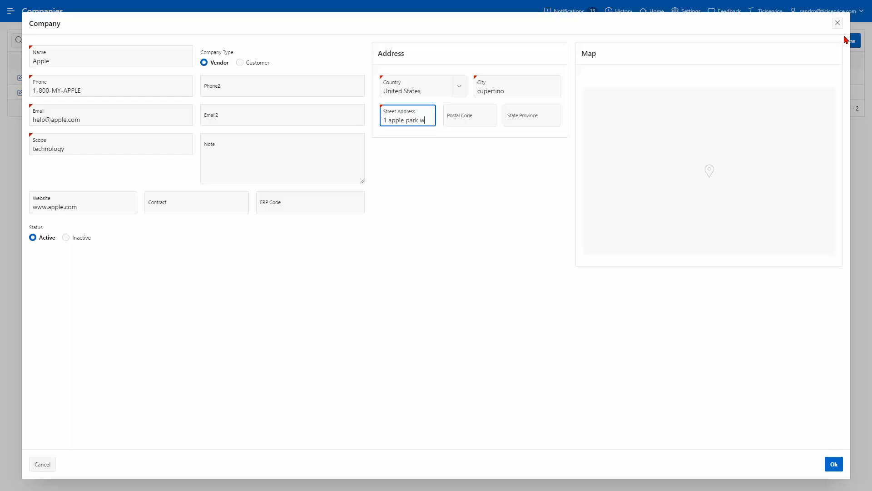
key(Tab)
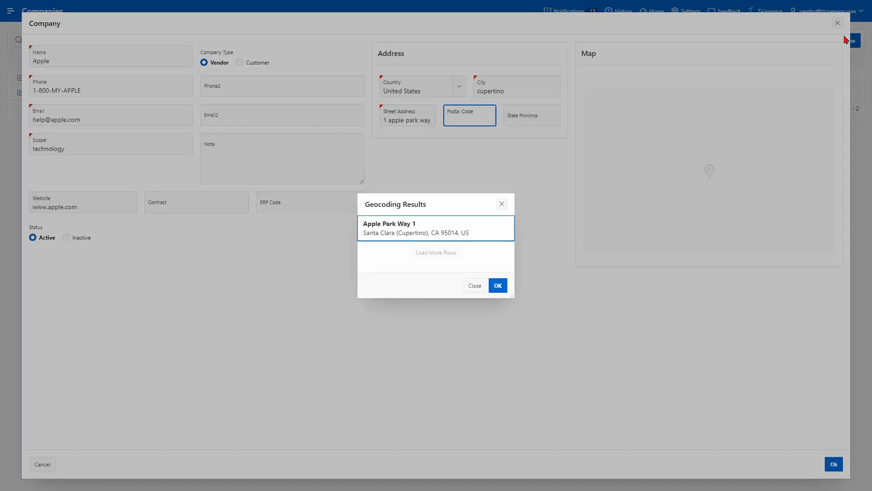
key(Return)
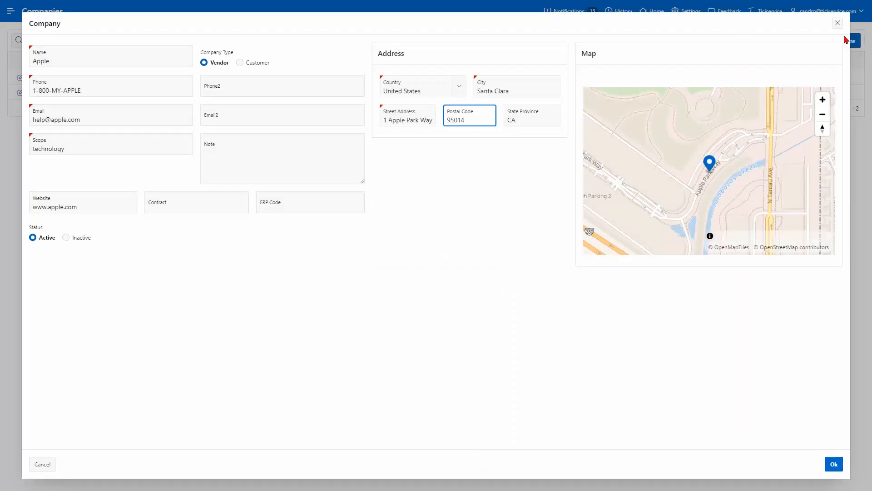
click(834, 464)
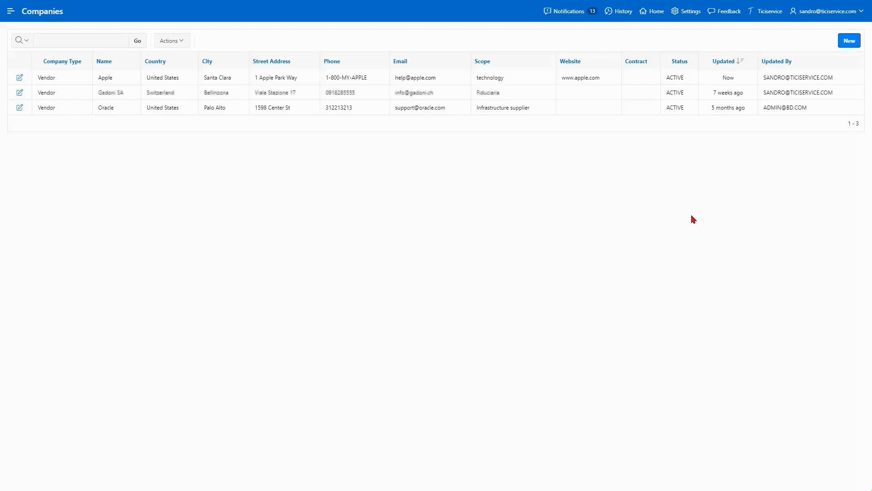
Step: Assign Apple as the company of the first contact in the Contacts list
click(652, 18)
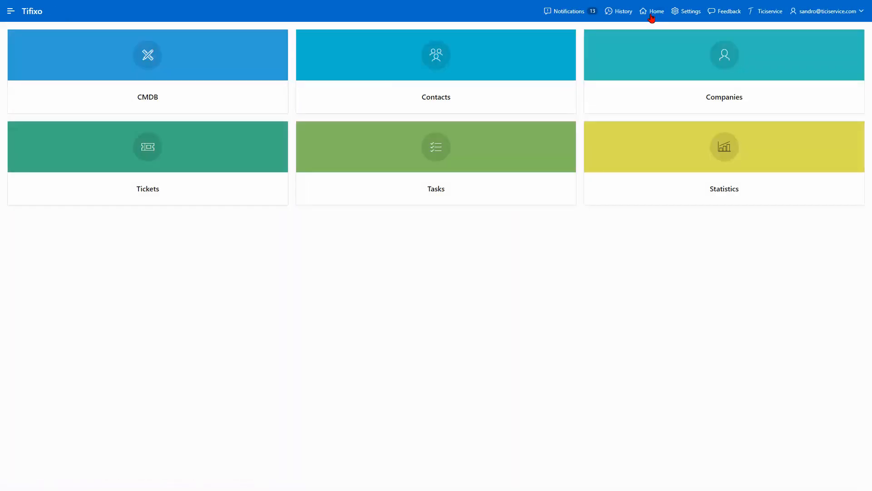
click(465, 97)
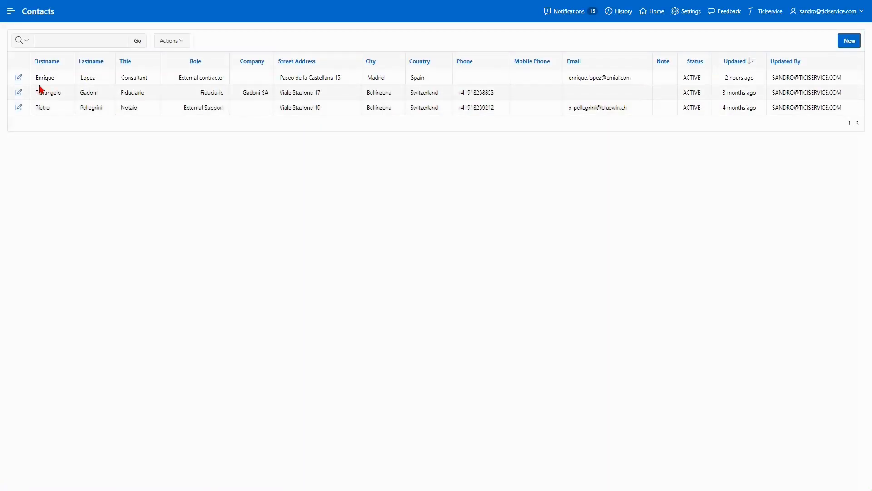
click(19, 78)
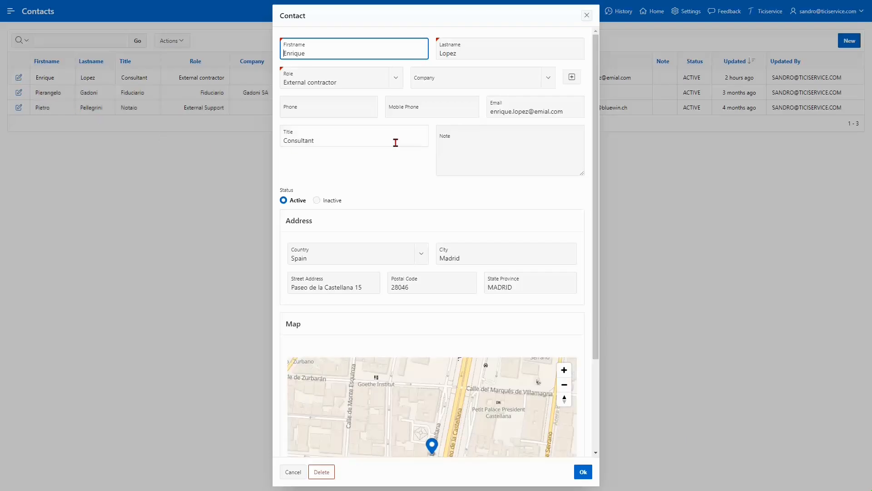
click(552, 87)
click(422, 120)
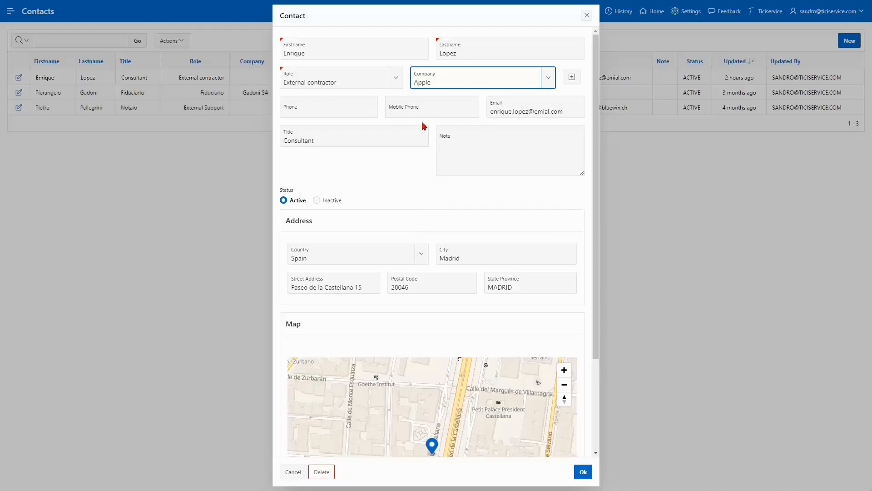
click(584, 473)
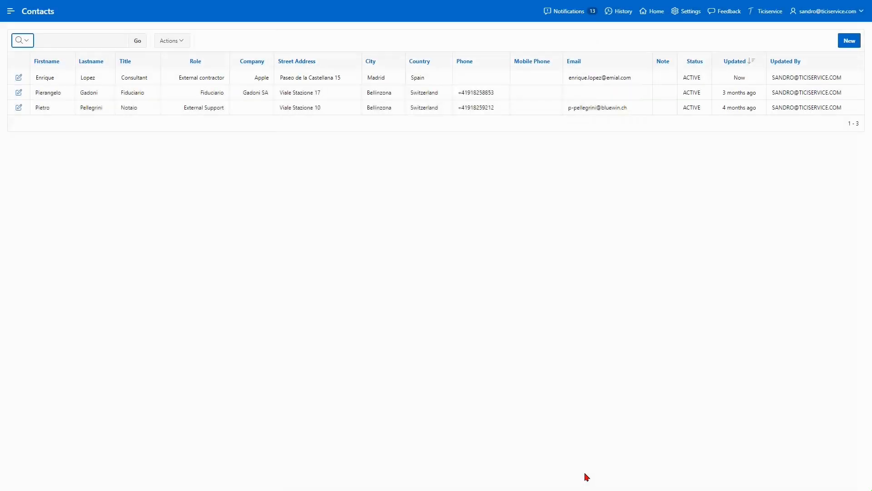
Step: Link Apple in the Companies section of configuration item CI00001 and save the item
click(654, 11)
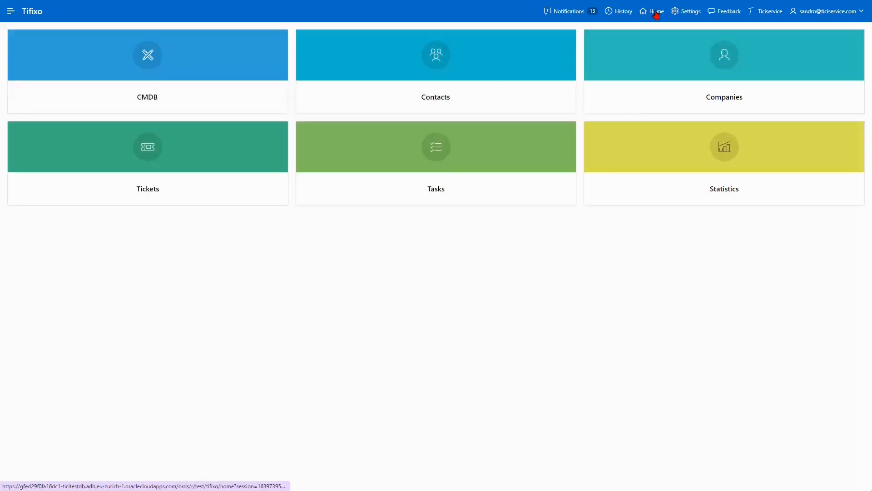
click(212, 100)
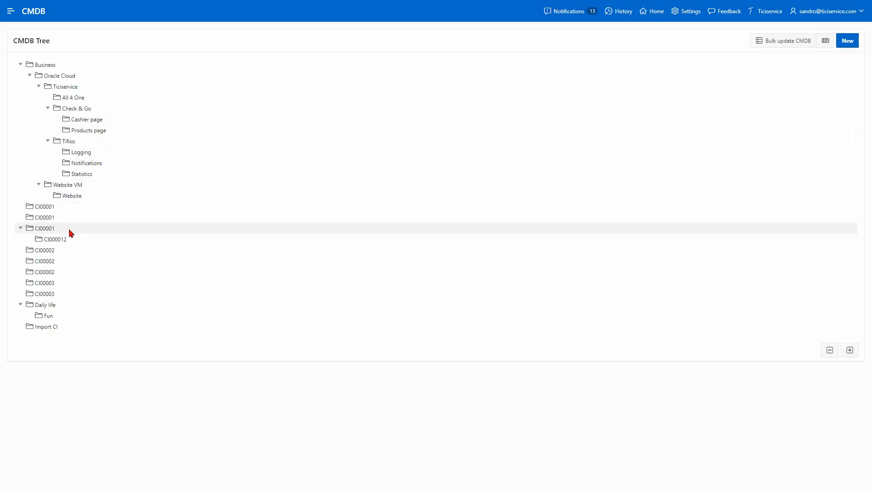
click(46, 230)
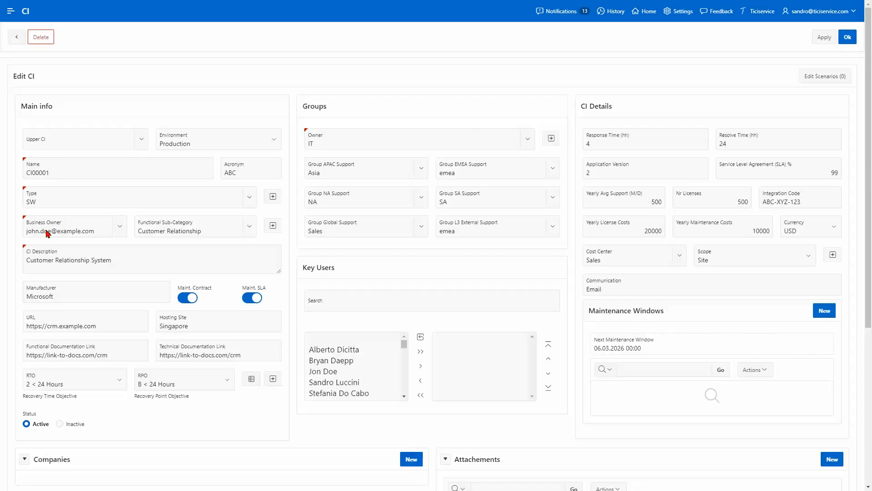
click(94, 297)
scroll(96, 301, down, 3)
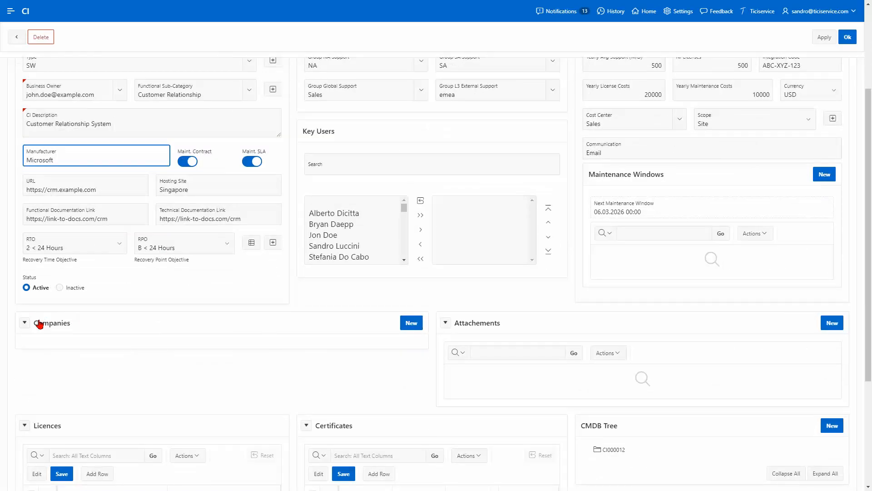
click(26, 324)
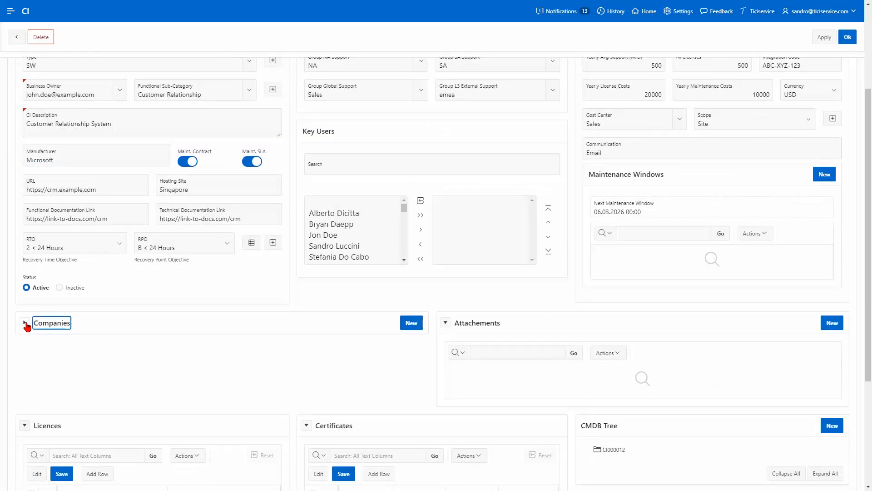
click(406, 323)
click(558, 244)
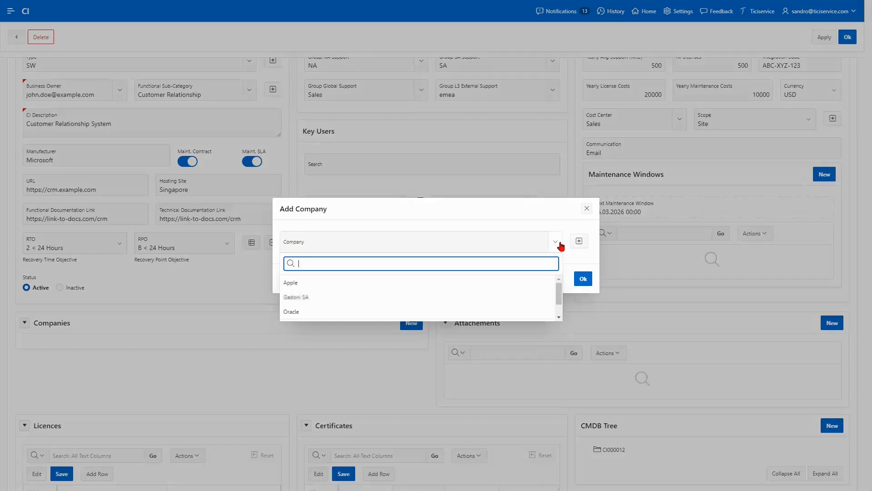
click(302, 283)
click(584, 279)
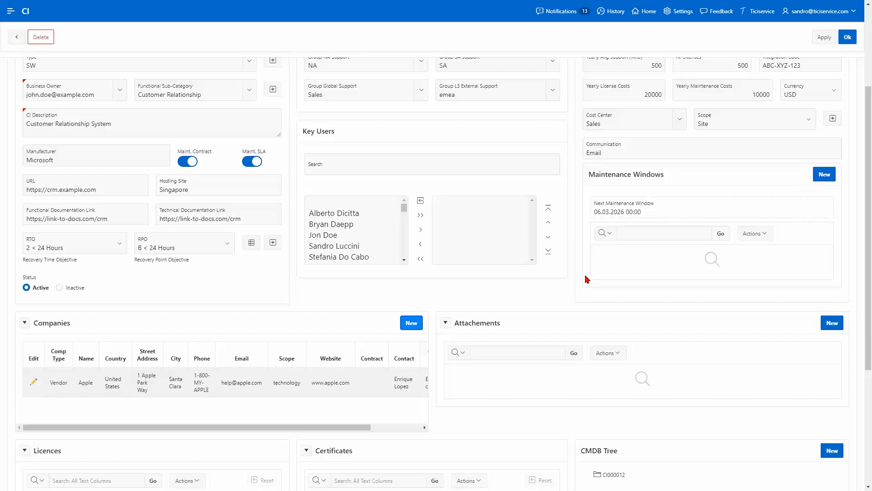
click(848, 37)
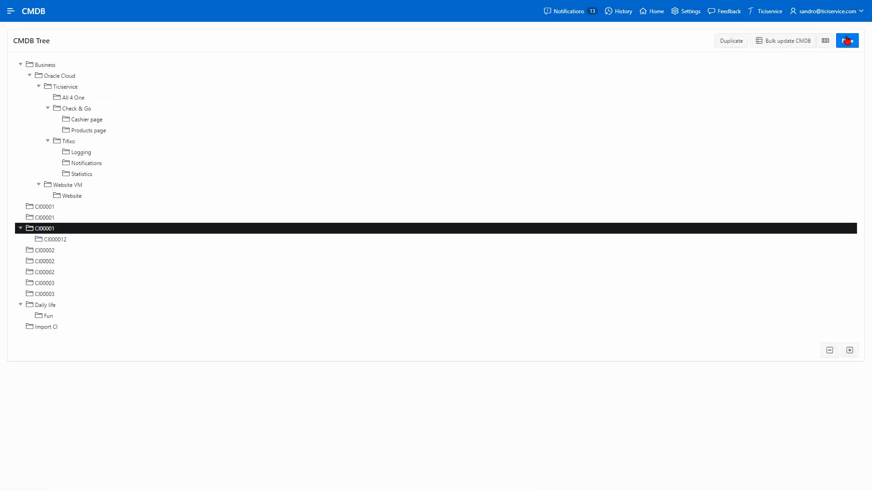
Step: Open the Ticket Statistics dashboard from the Tifixo application home
click(657, 12)
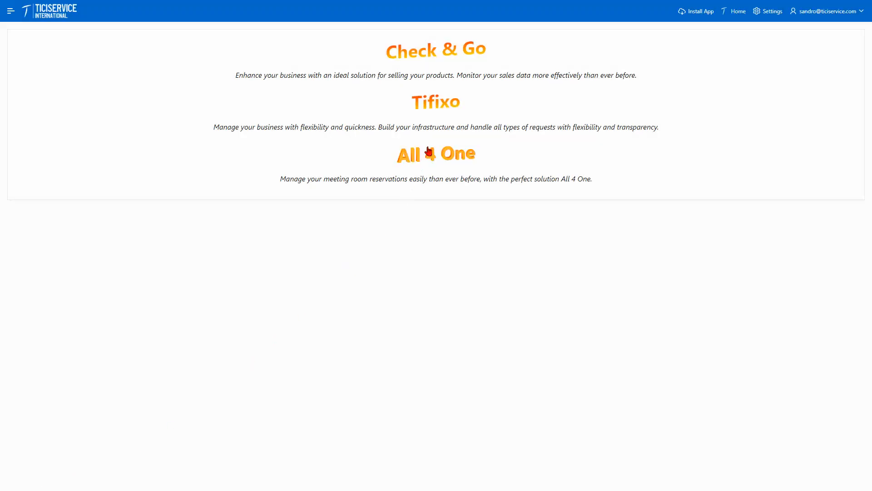
click(437, 107)
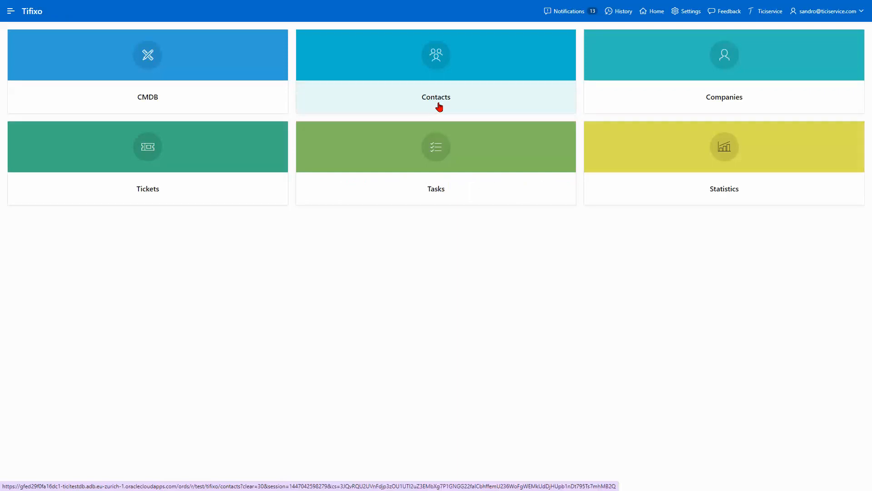
click(670, 189)
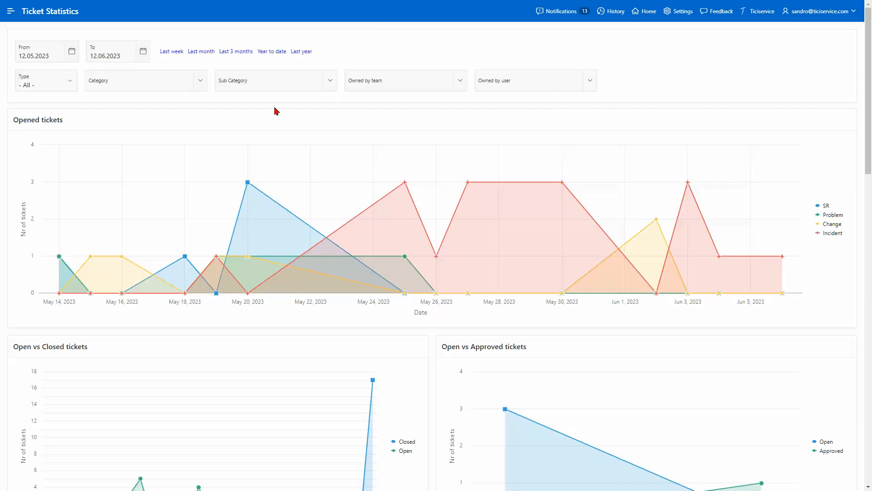
click(73, 55)
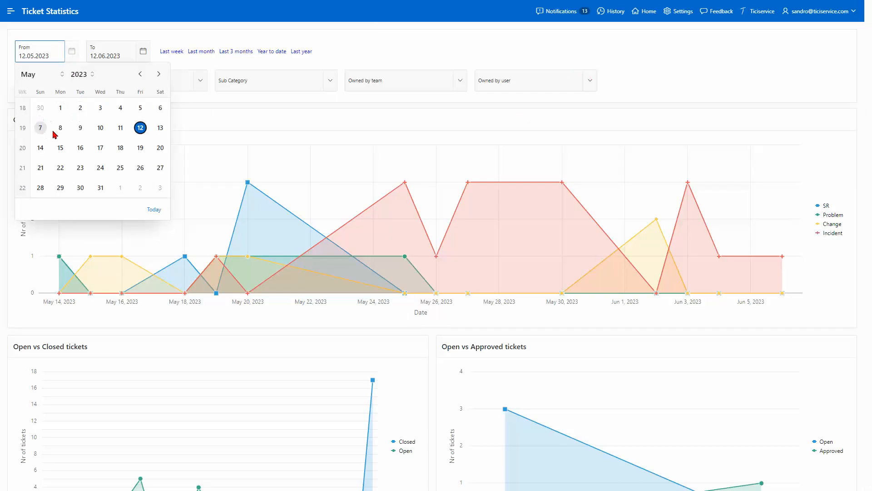
click(144, 51)
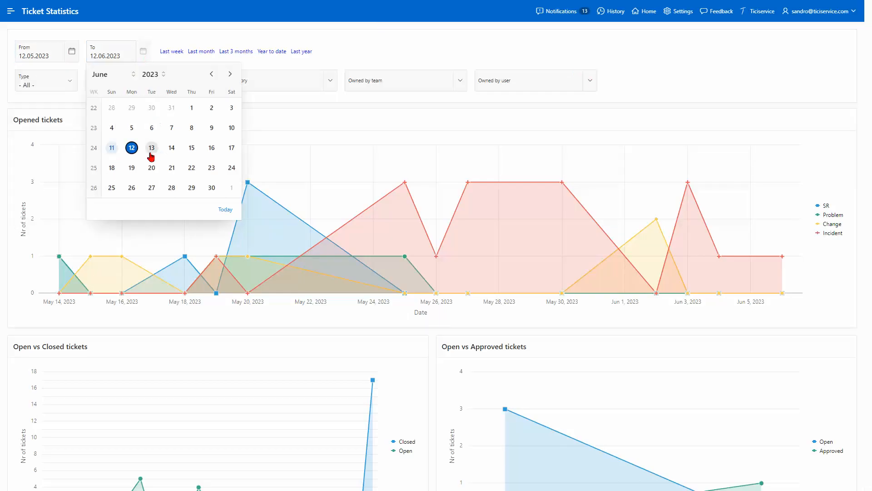
click(262, 103)
click(71, 84)
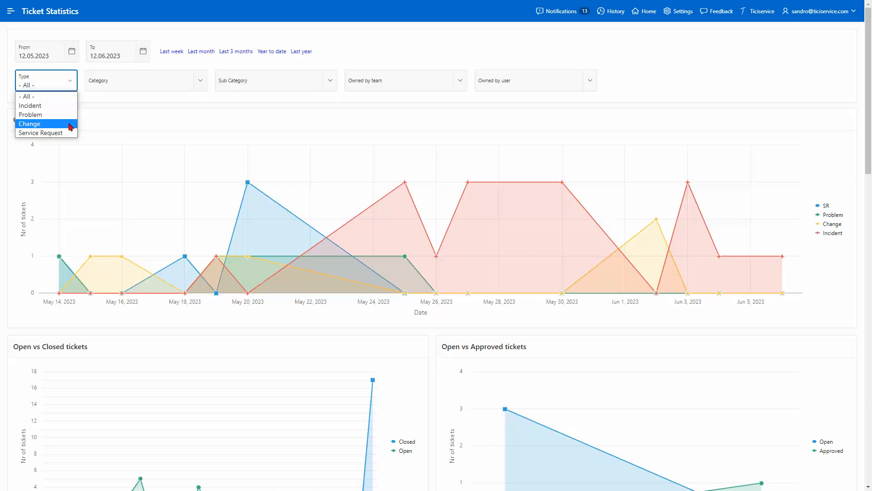
click(72, 86)
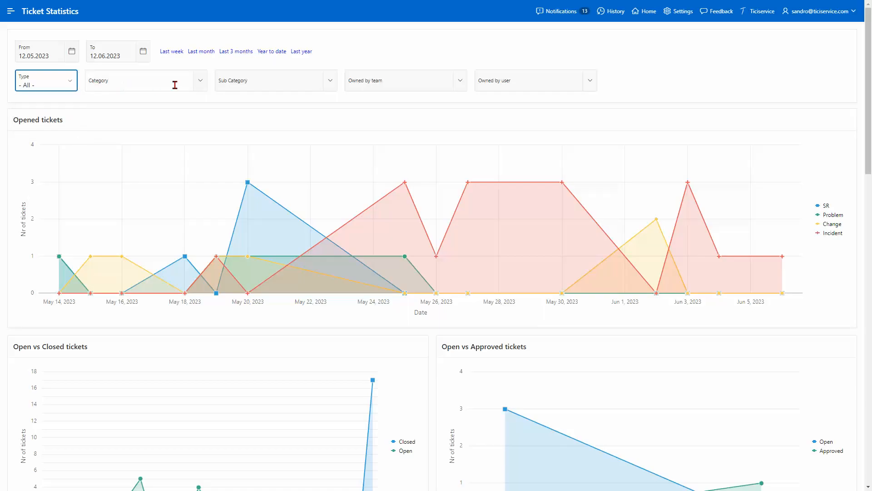
click(199, 85)
scroll(188, 157, down, 5)
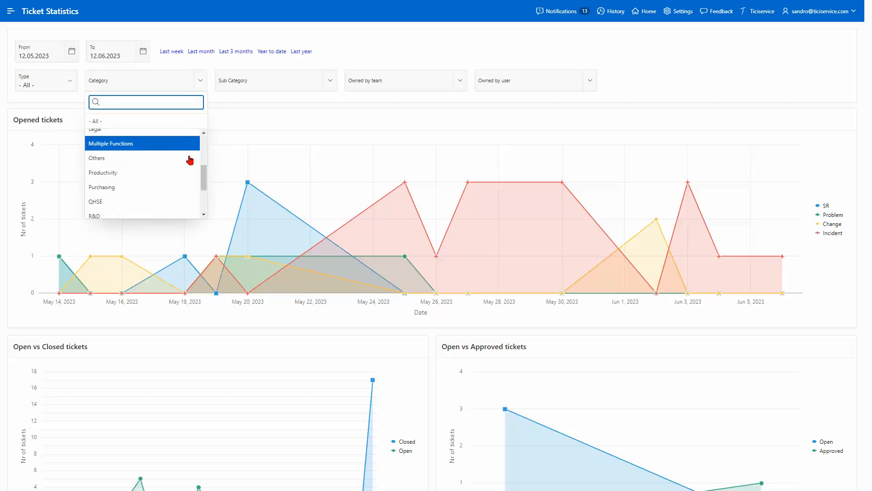
scroll(190, 170, up, 5)
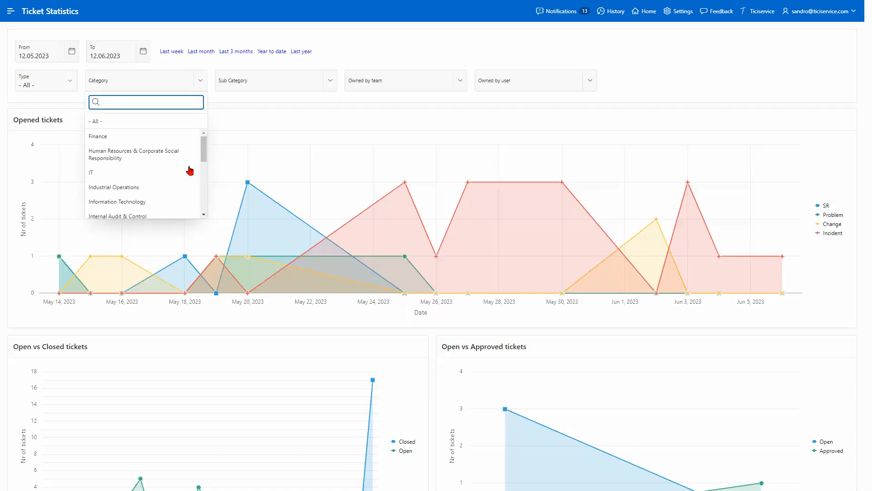
click(330, 86)
scroll(313, 143, down, 3)
scroll(300, 157, down, 5)
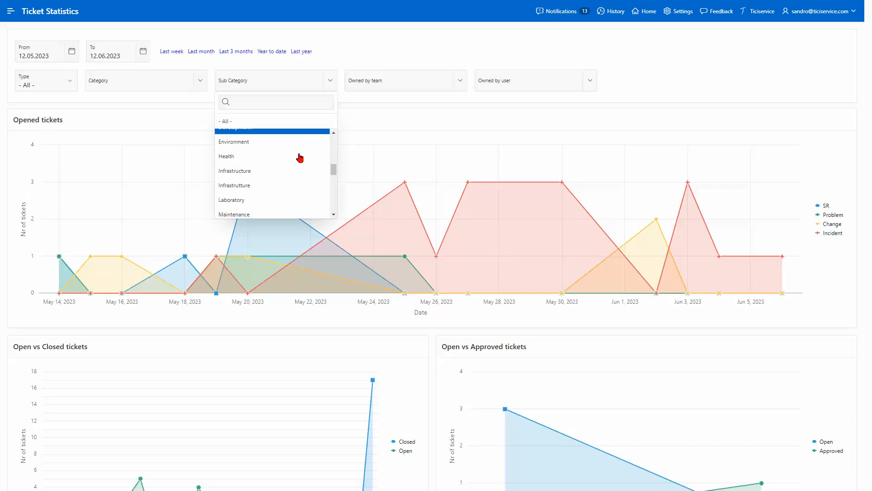
scroll(299, 157, up, 8)
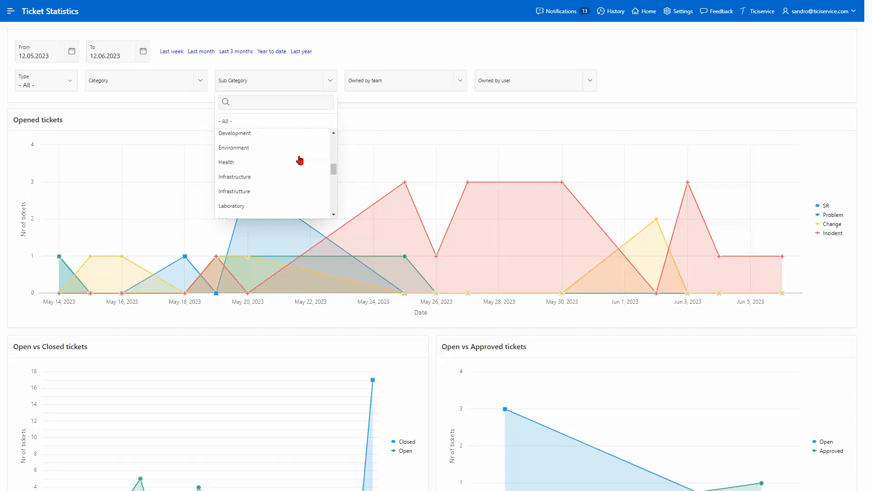
click(350, 102)
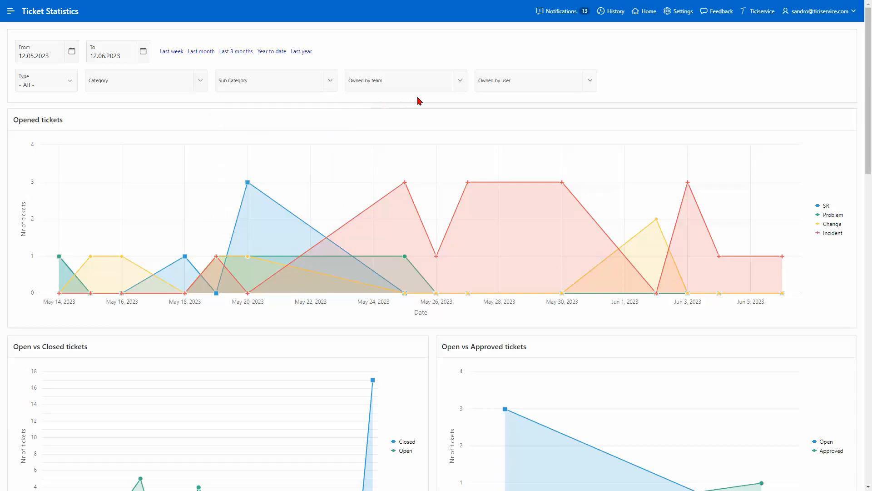
click(459, 83)
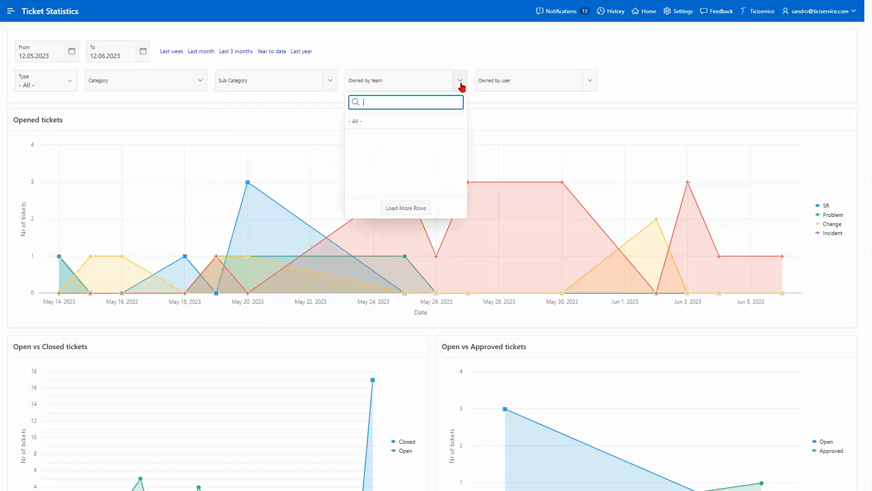
click(597, 90)
click(597, 90)
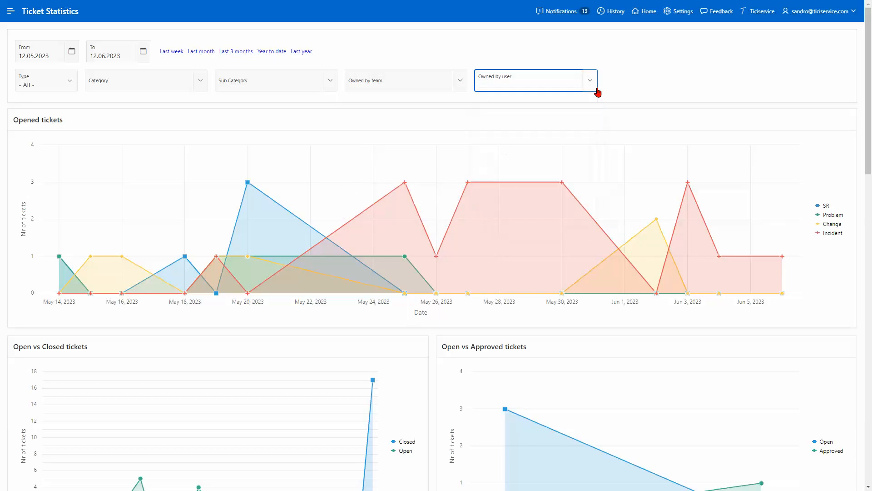
click(613, 92)
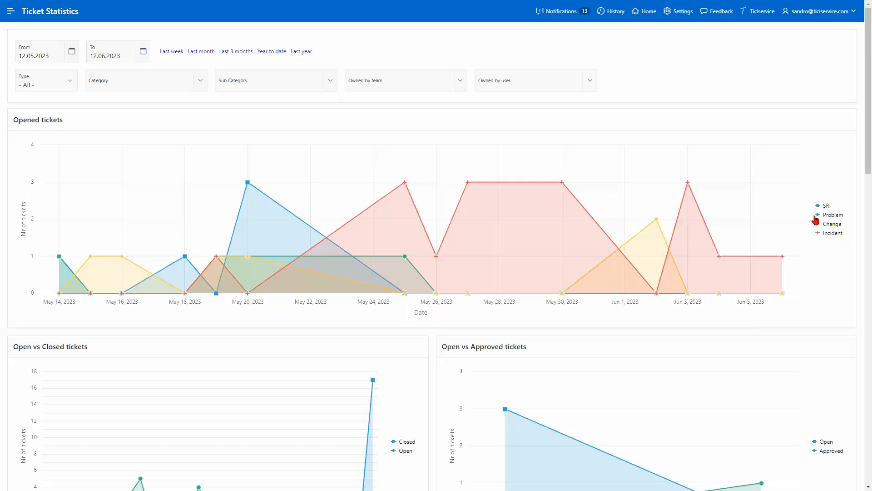
click(832, 235)
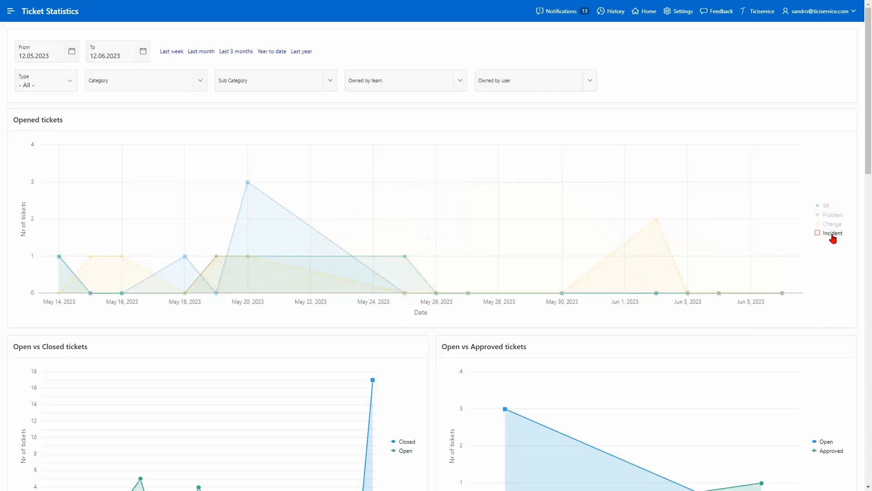
click(831, 225)
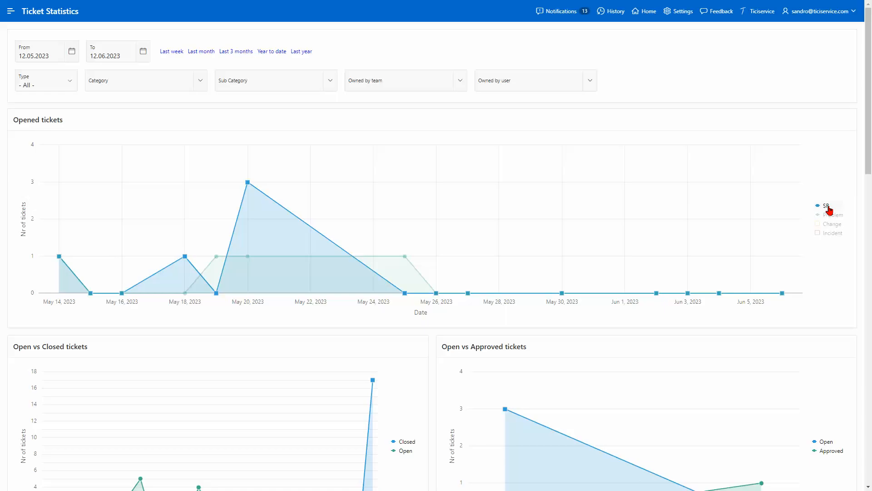
click(827, 207)
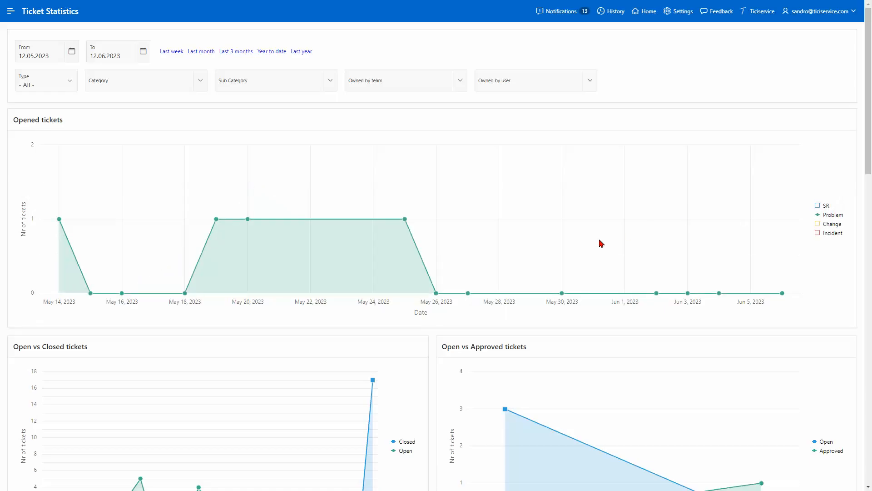
click(820, 207)
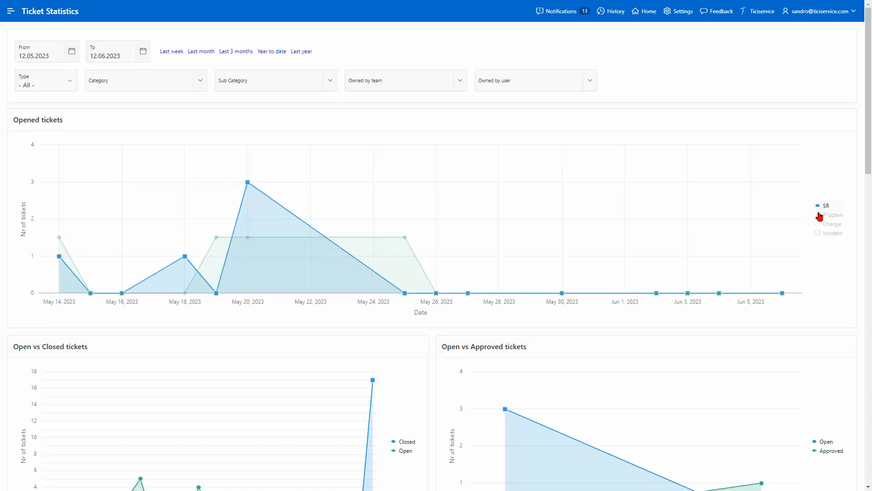
click(819, 226)
click(821, 234)
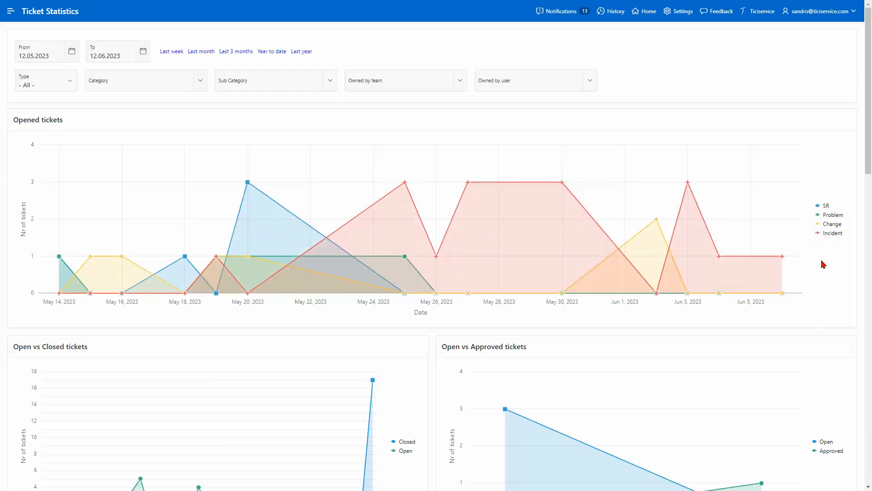
scroll(827, 267, down, 5)
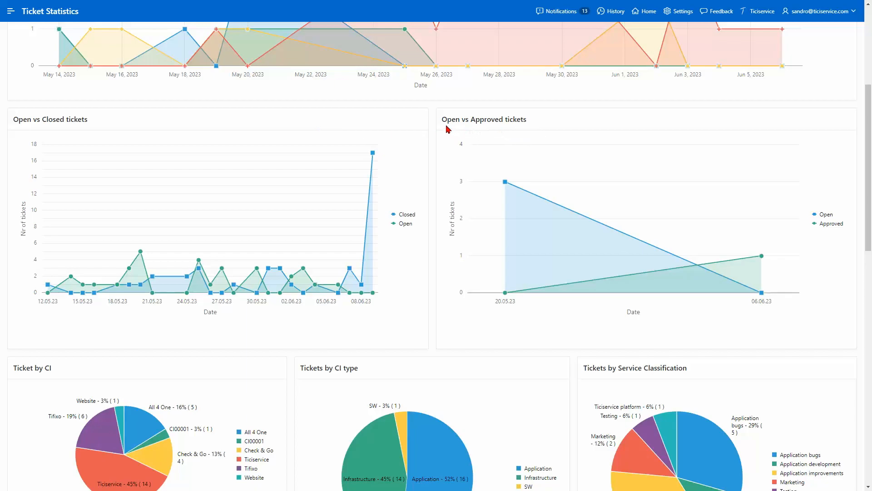
scroll(445, 129, down, 4)
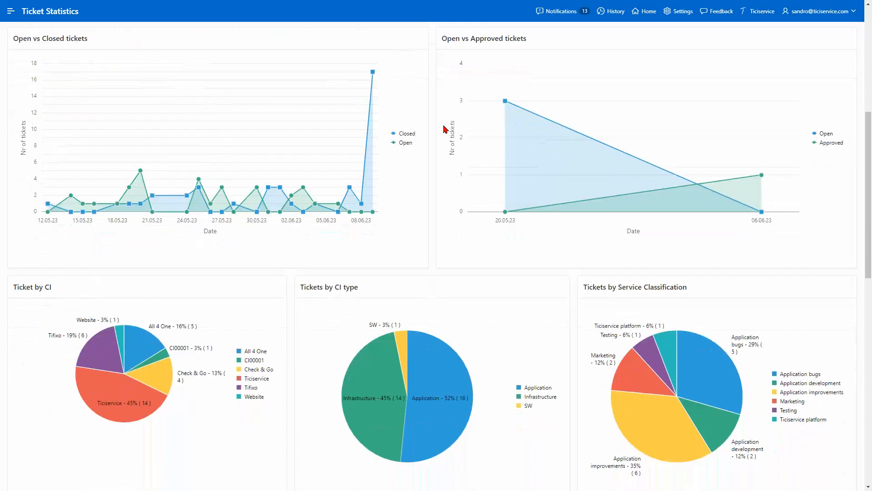
scroll(445, 129, down, 1)
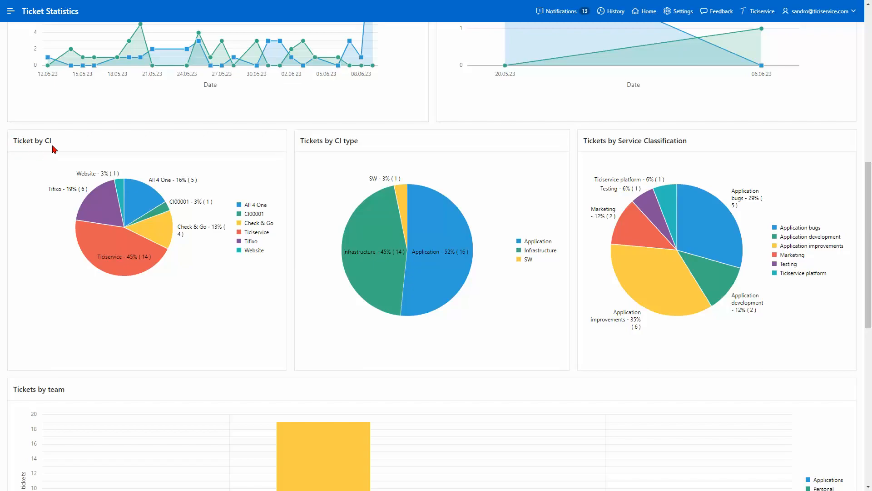
mouse_move(95, 200)
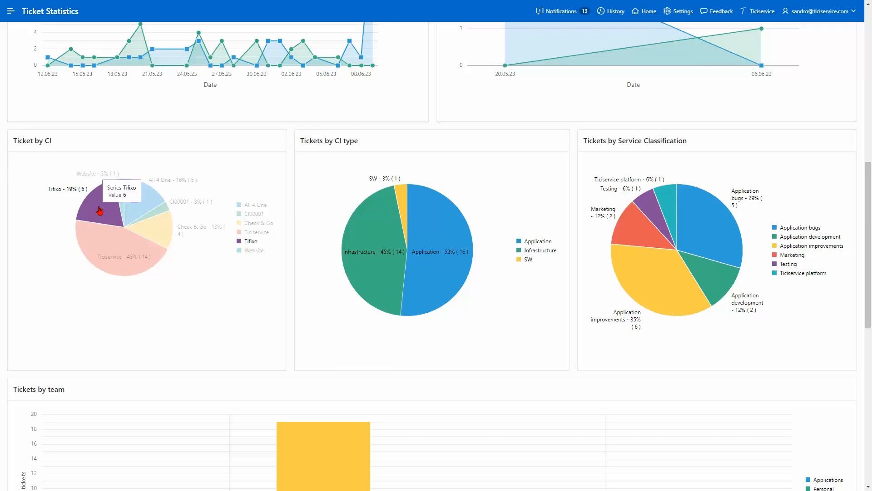
click(100, 210)
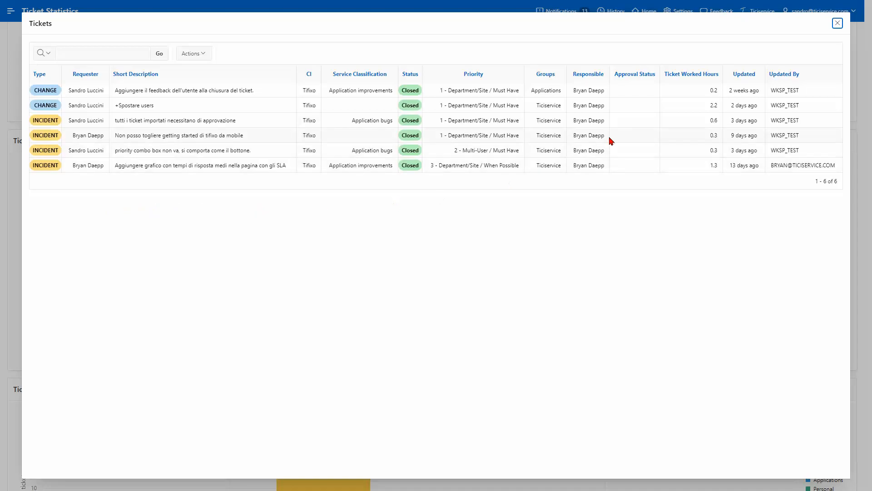
click(837, 24)
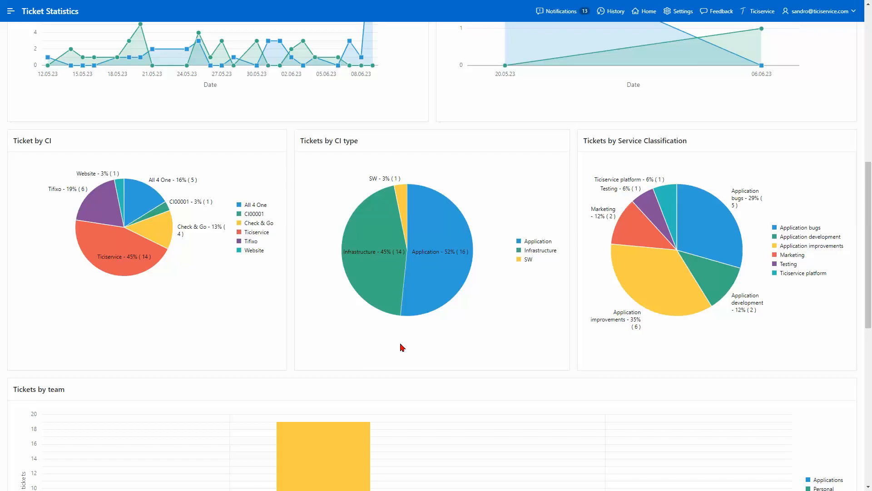
click(528, 262)
click(527, 254)
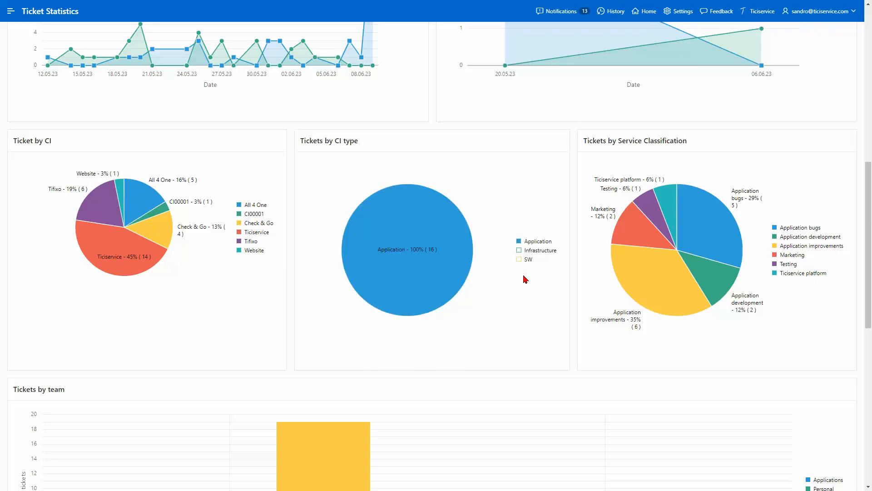
click(457, 258)
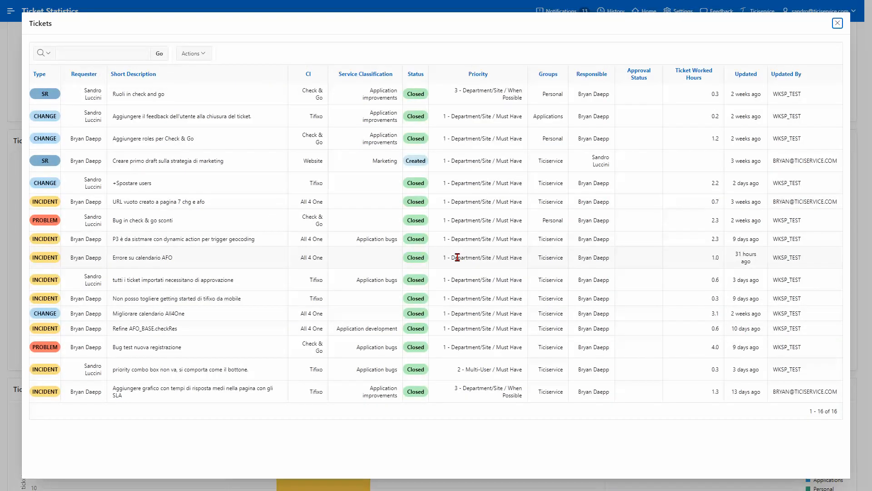
click(838, 24)
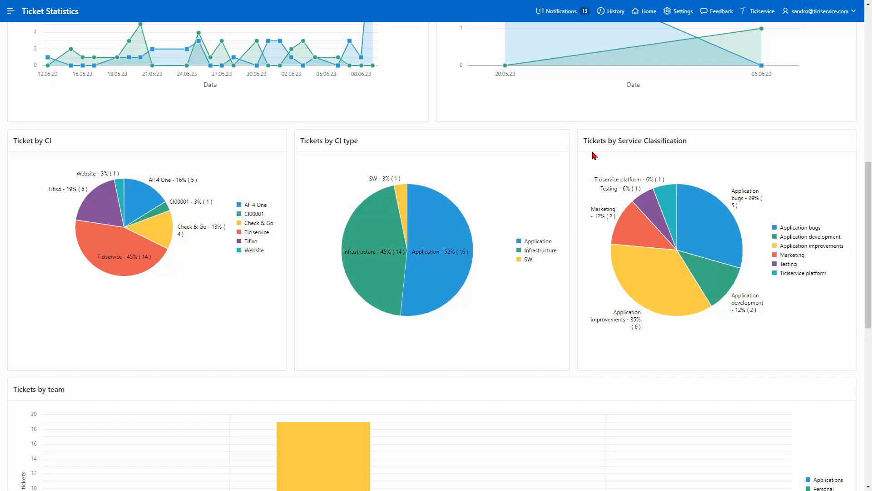
scroll(594, 155, down, 5)
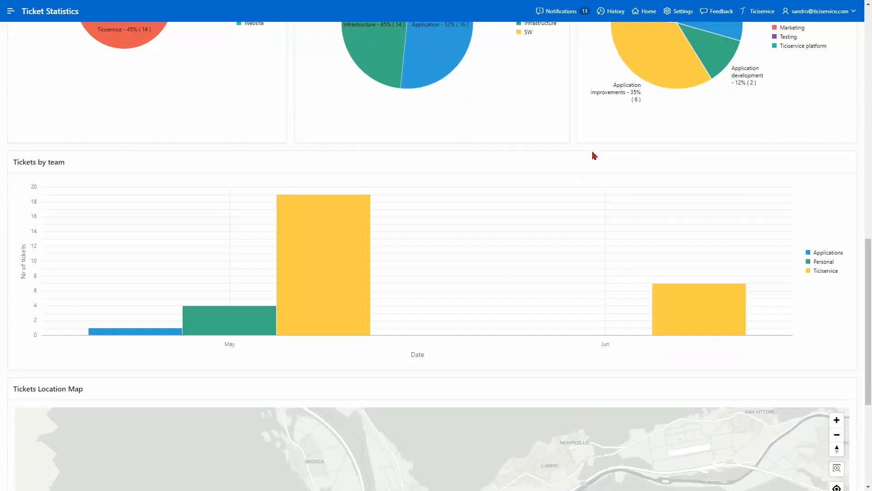
click(840, 255)
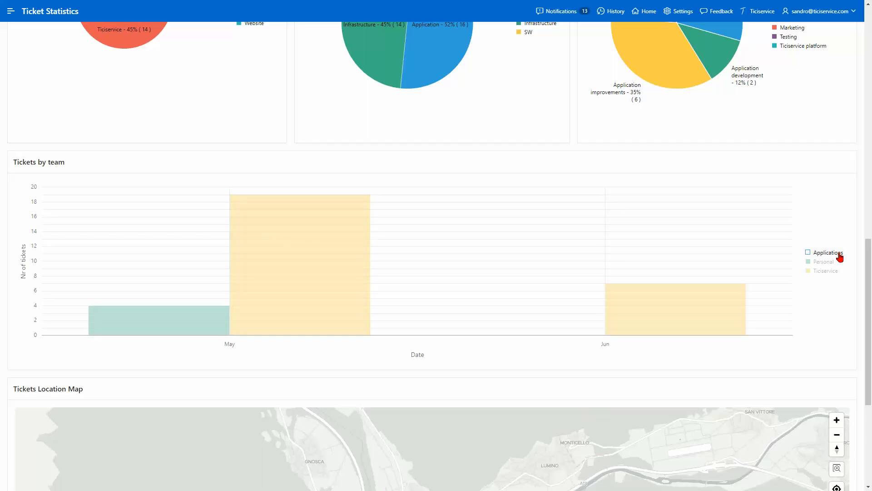
click(826, 263)
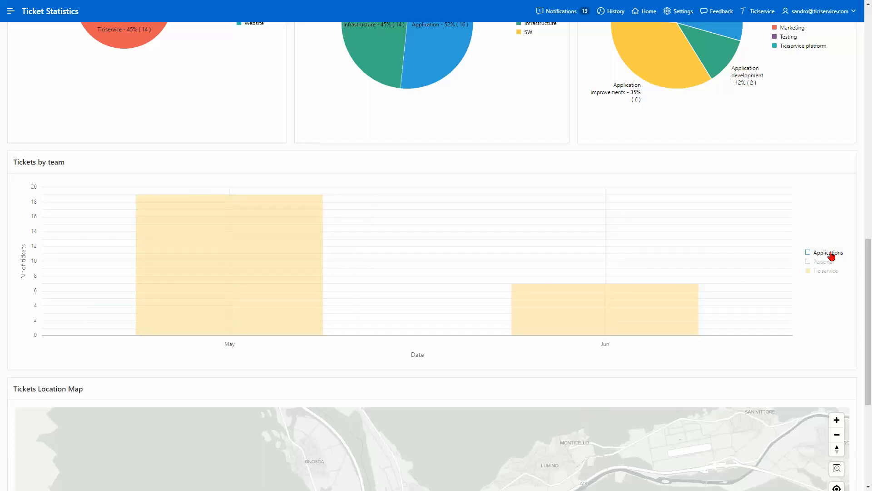
click(831, 254)
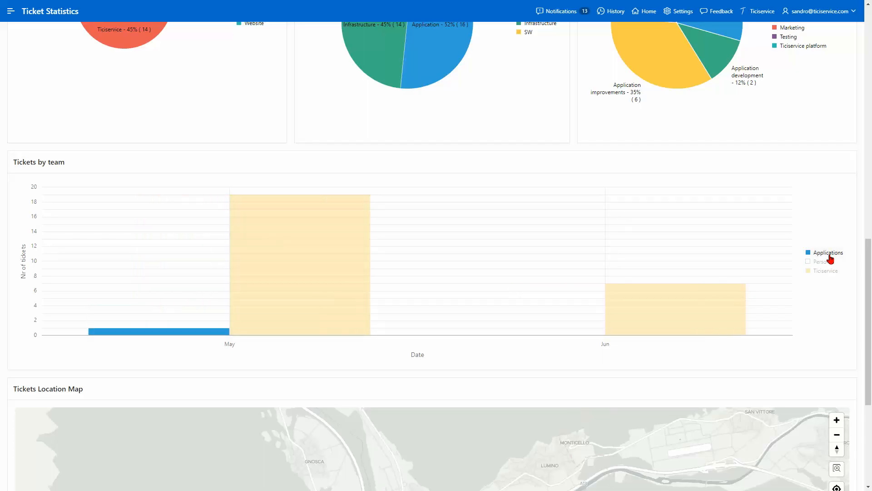
click(827, 262)
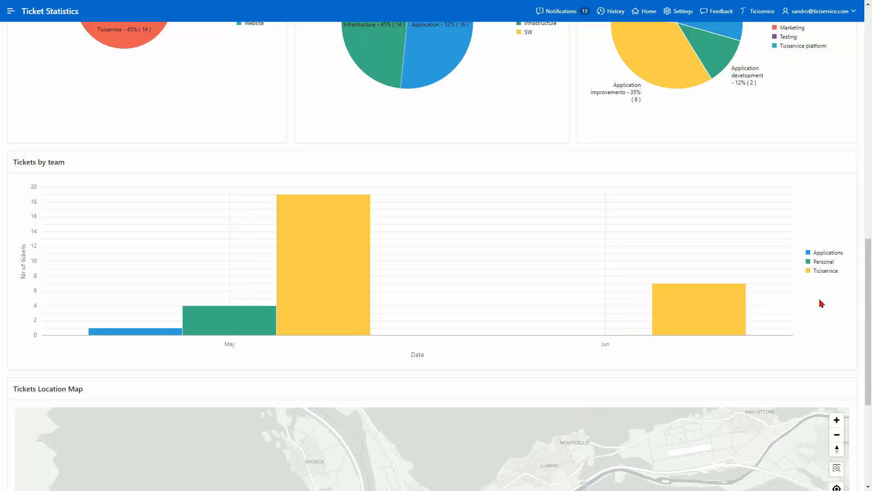
click(712, 309)
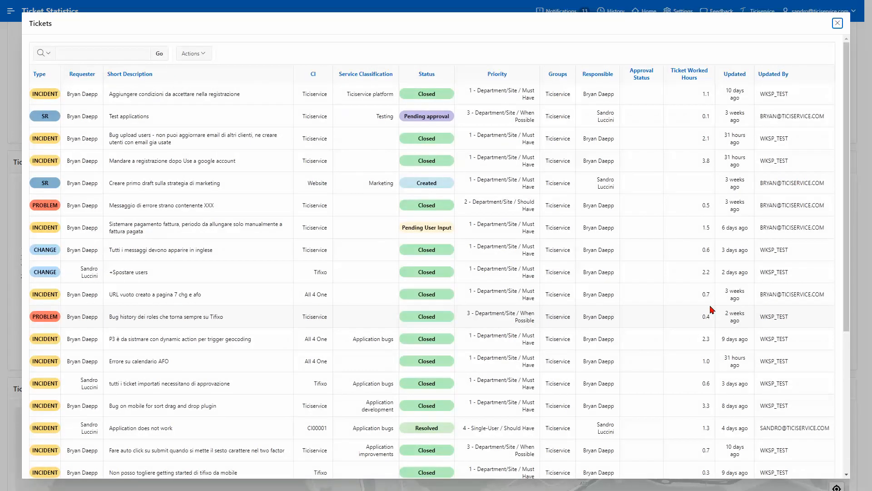
click(837, 24)
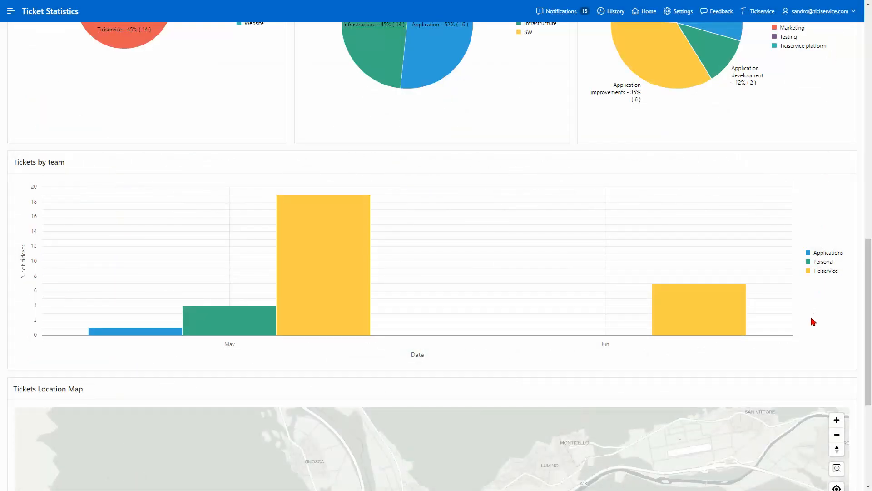
scroll(813, 321, down, 5)
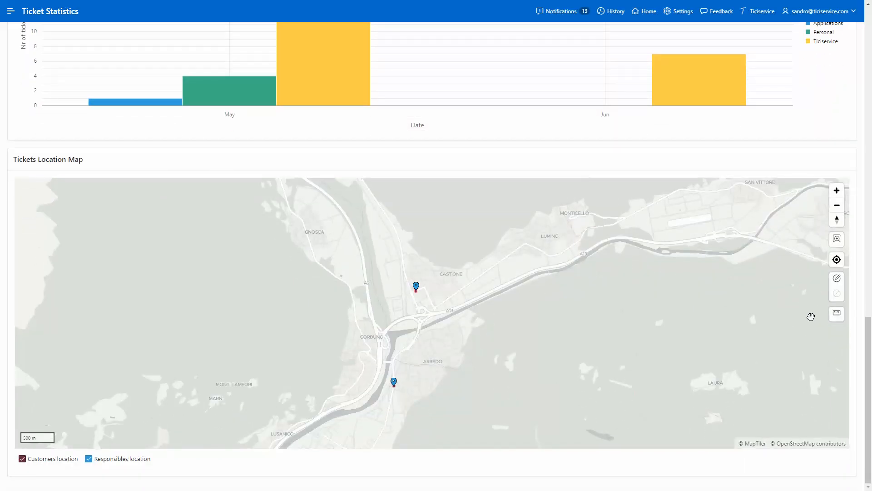
click(22, 459)
click(89, 459)
click(22, 459)
click(89, 458)
click(648, 11)
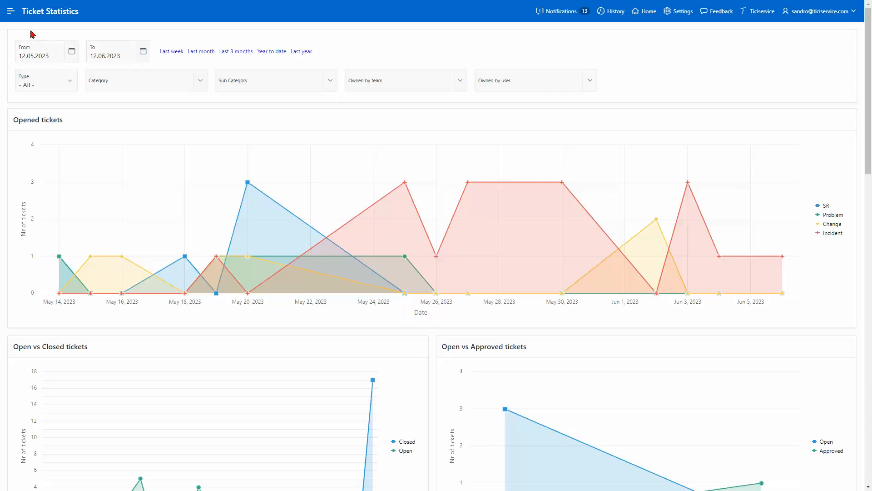
Step: Open the User worked hours dashboard and show hours for Year to date
click(10, 16)
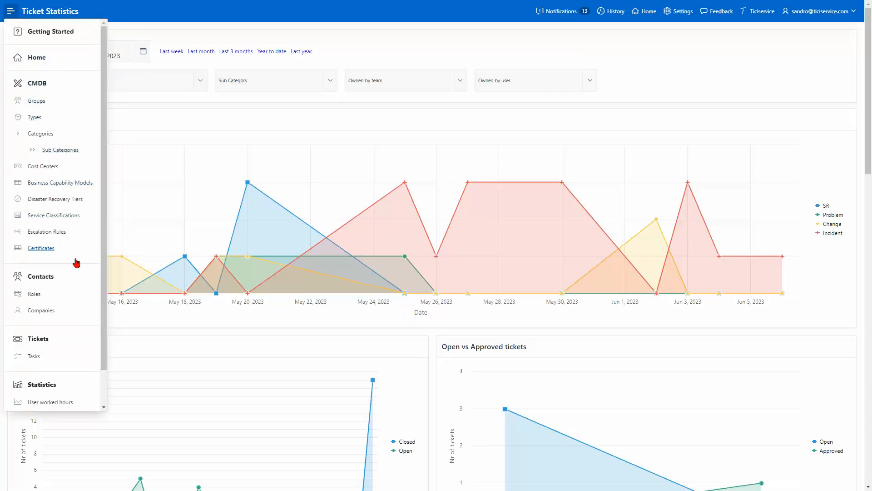
scroll(84, 358, down, 4)
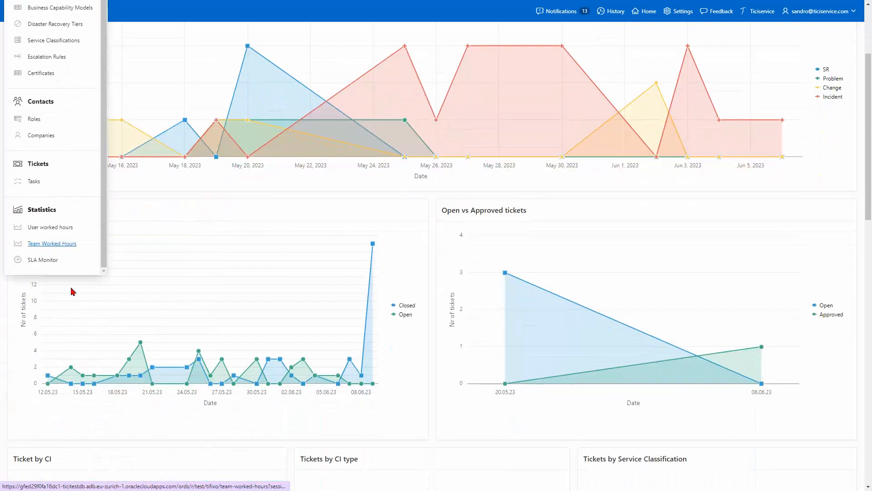
click(57, 231)
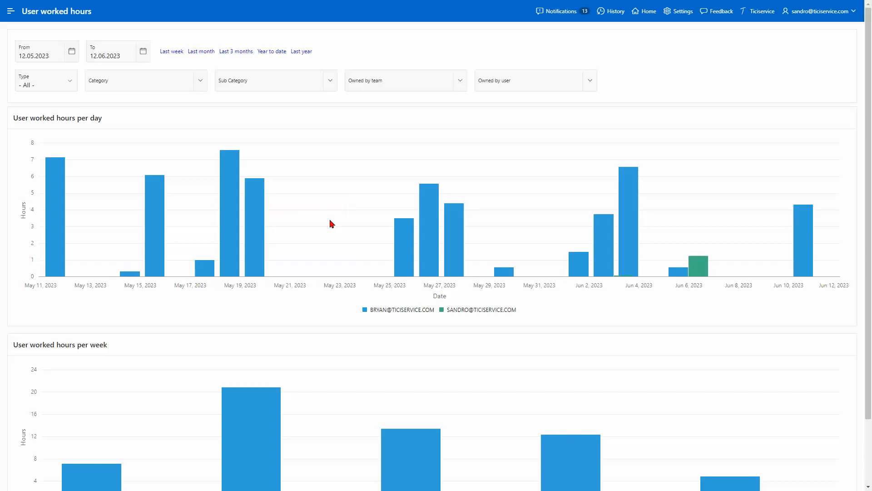
scroll(332, 223, down, 2)
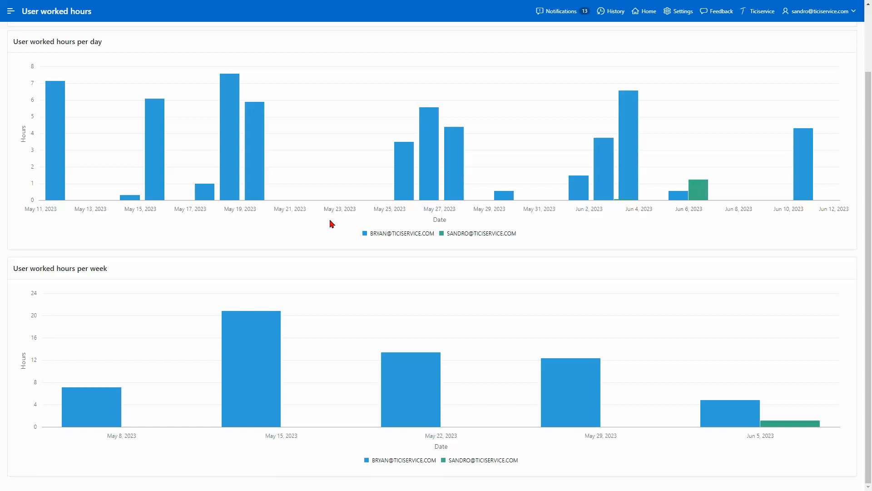
scroll(332, 223, up, 2)
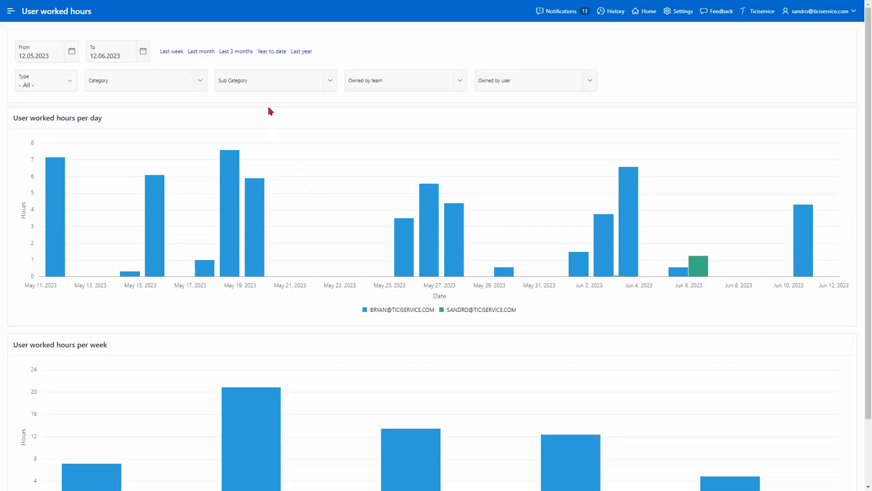
click(268, 54)
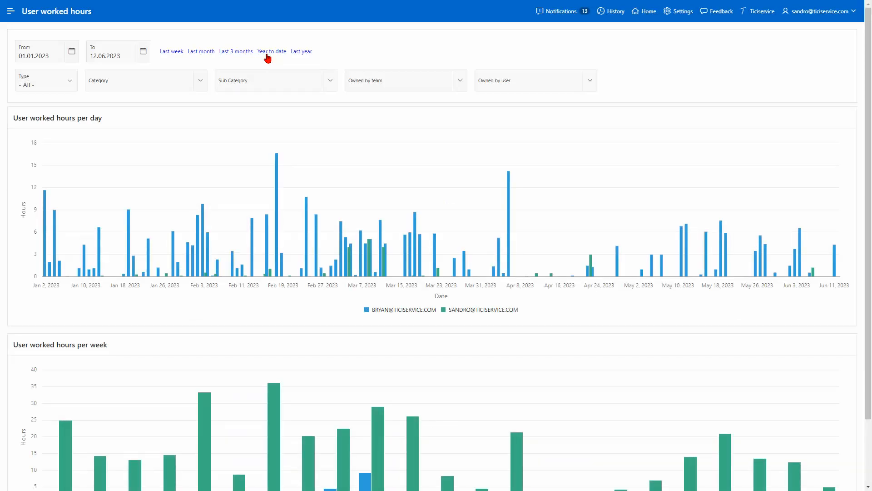
scroll(328, 151, down, 2)
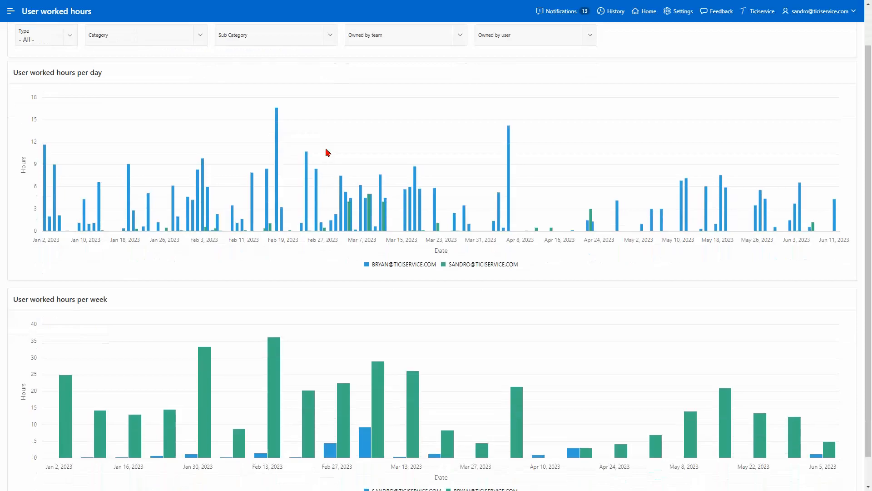
scroll(328, 152, up, 2)
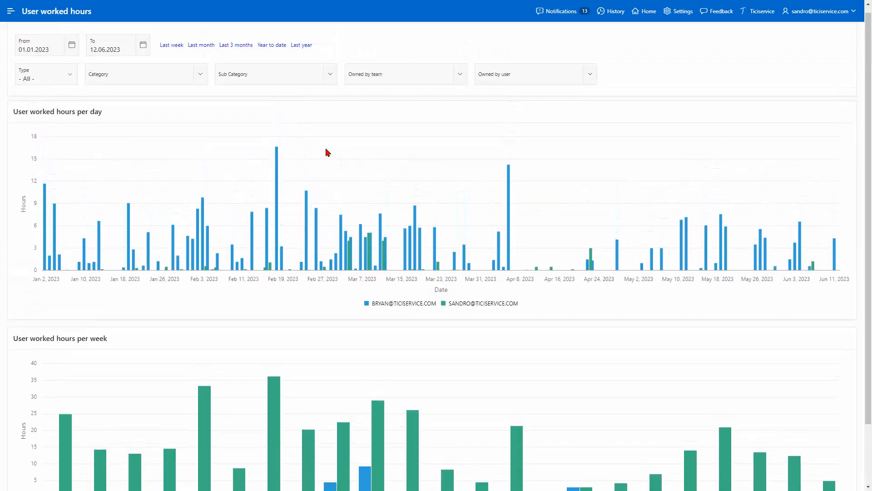
Step: Switch to the Team Worked Hours dashboard for the Applications and Ticiservice teams
click(11, 11)
scroll(54, 241, down, 3)
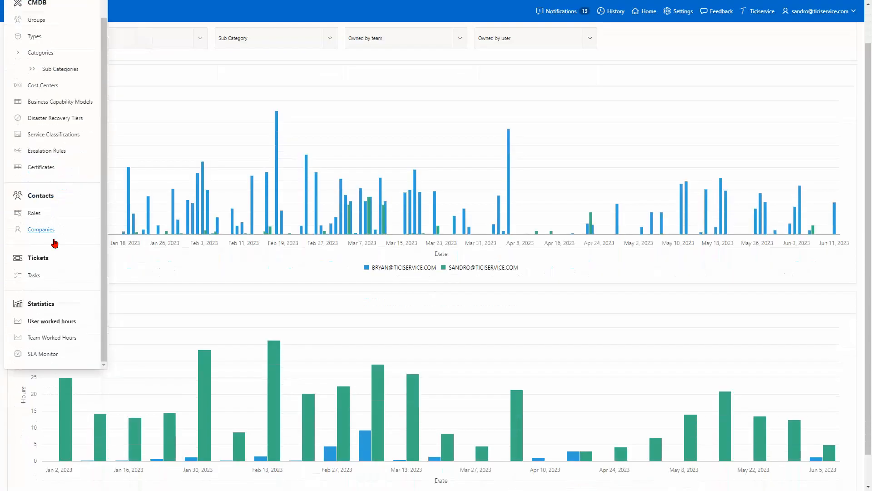
click(69, 335)
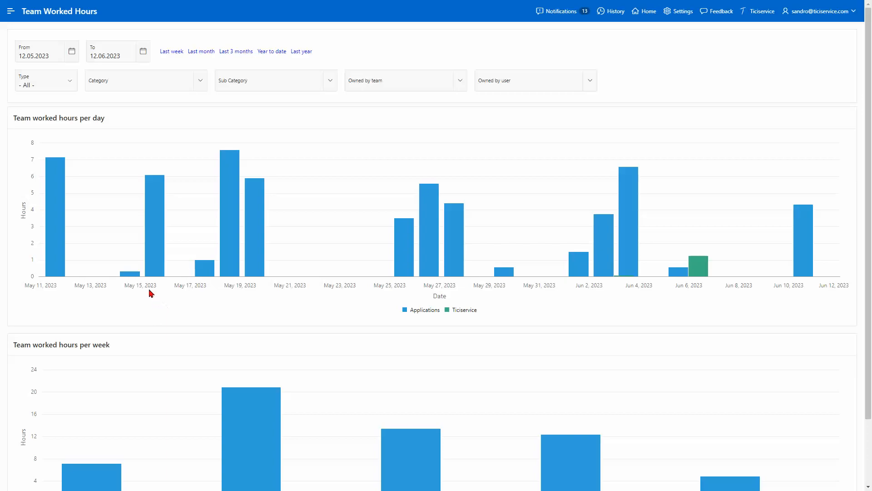
click(13, 13)
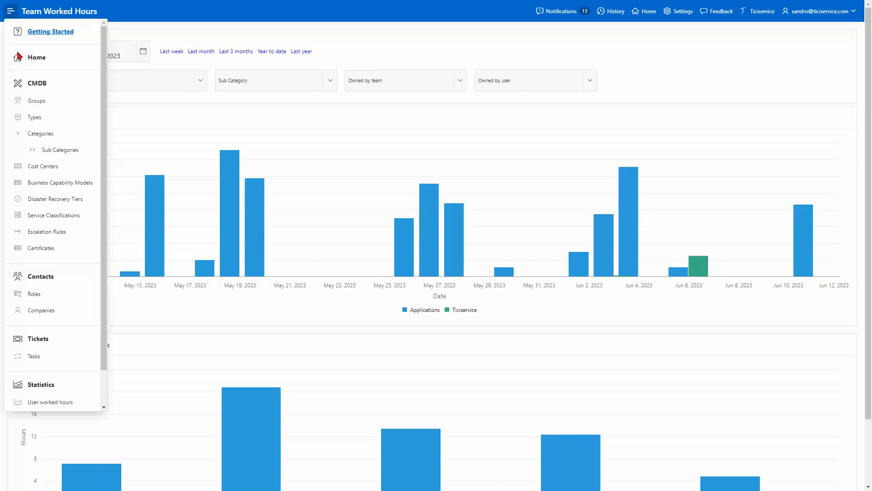
scroll(107, 382, down, 1)
scroll(107, 384, down, 1)
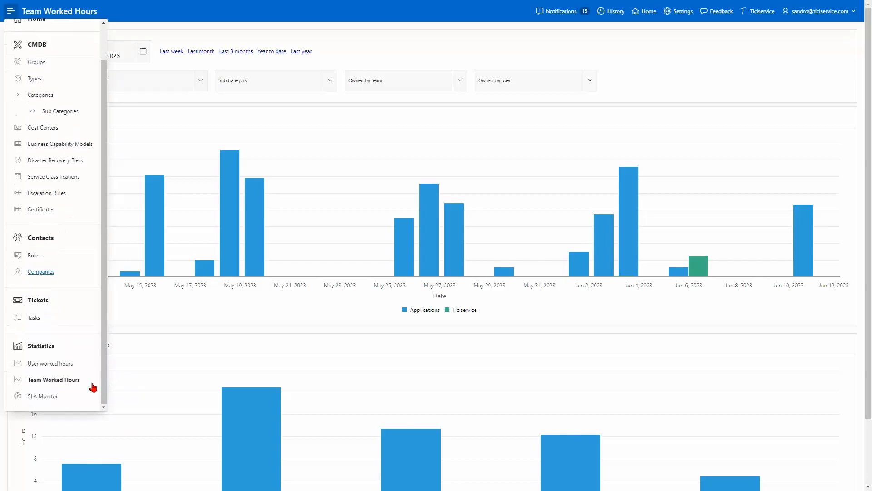
Step: Review the SLA Monitor for year to date and then last week, then return to the home page
click(49, 397)
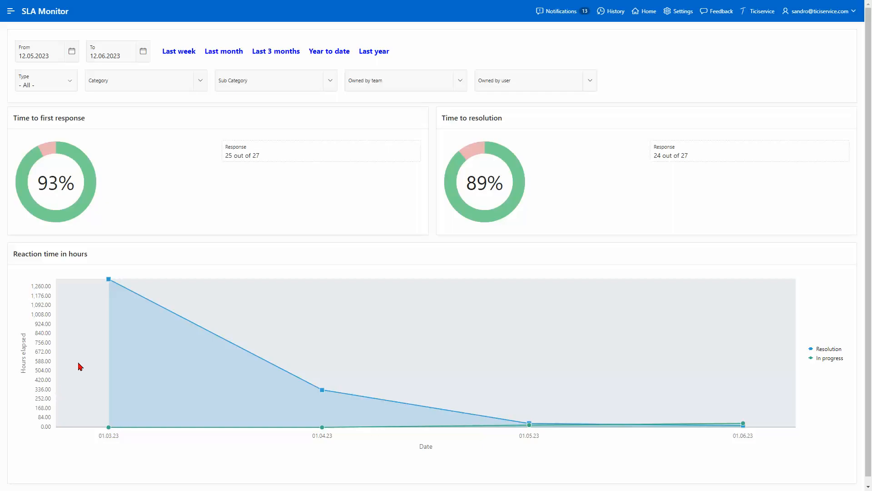
click(323, 55)
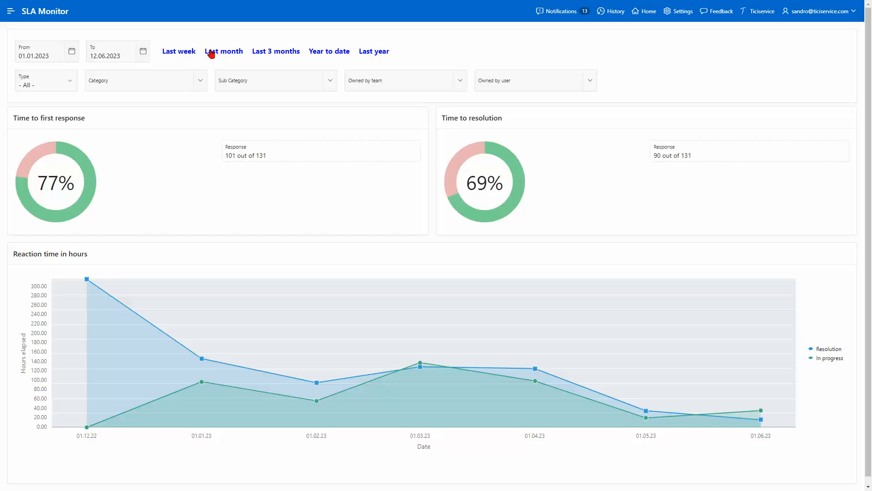
click(184, 53)
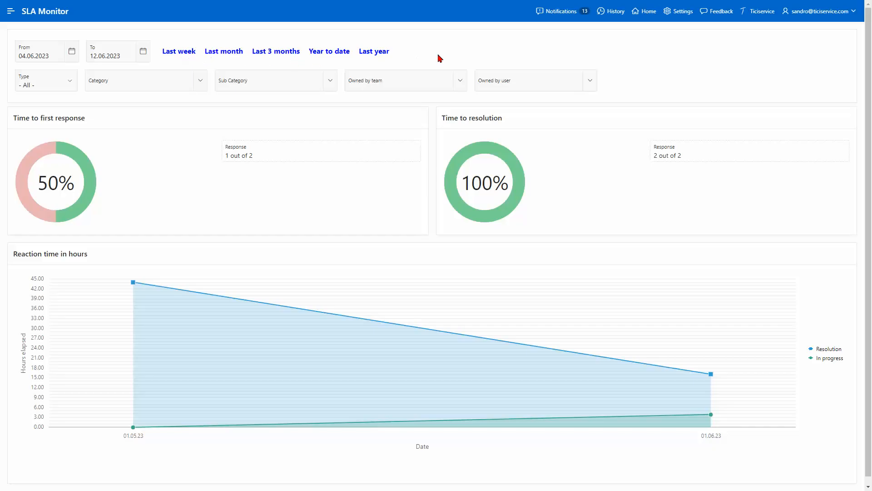
click(651, 13)
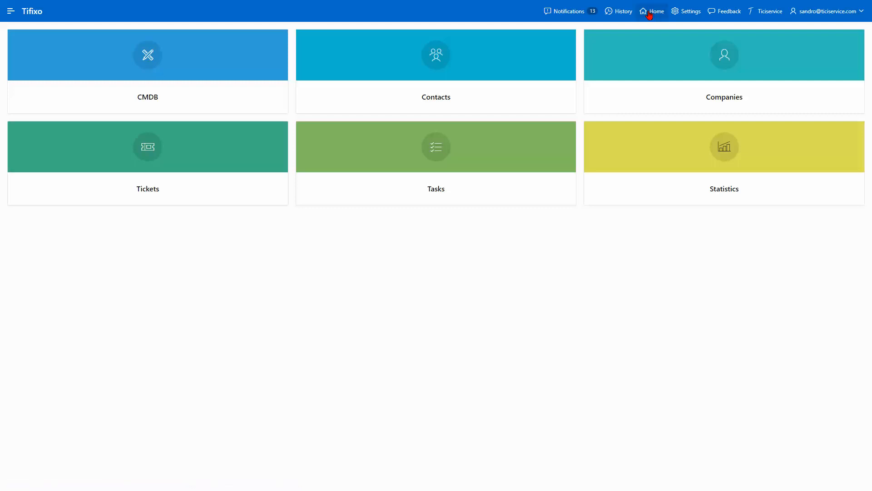
Step: Show all ticket statuses in the Tickets report and add every available column
click(241, 182)
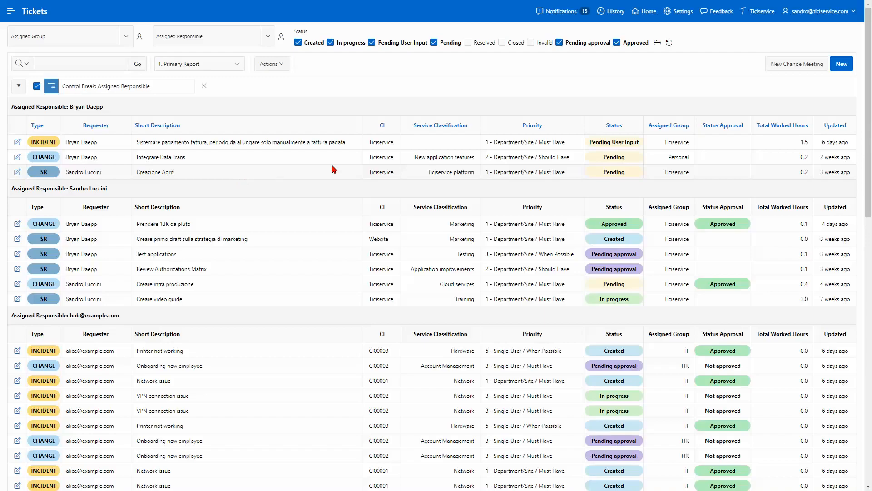
click(669, 44)
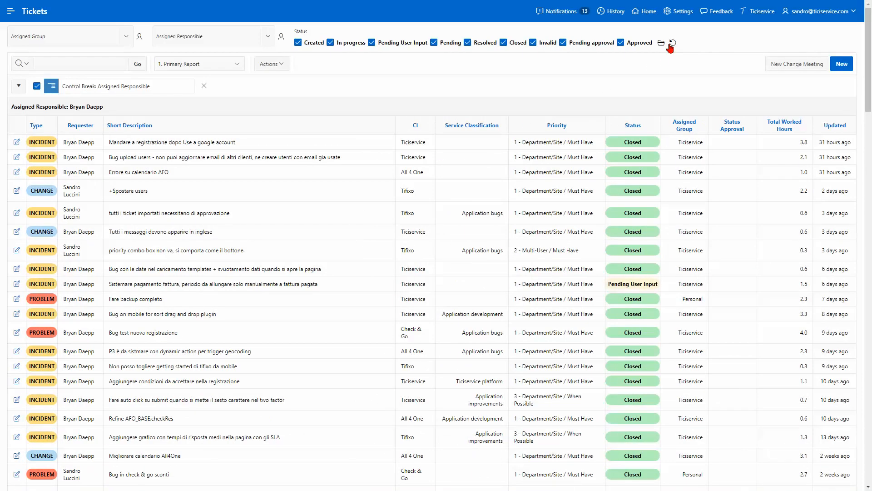
click(277, 69)
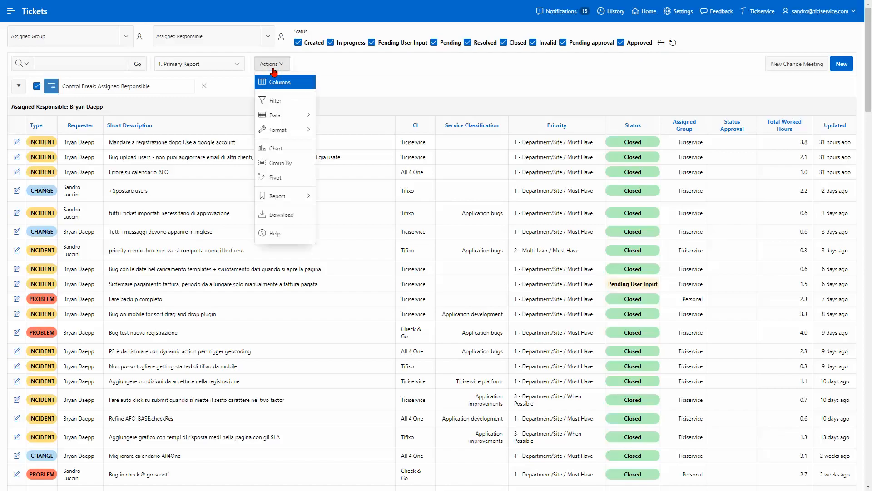
click(280, 83)
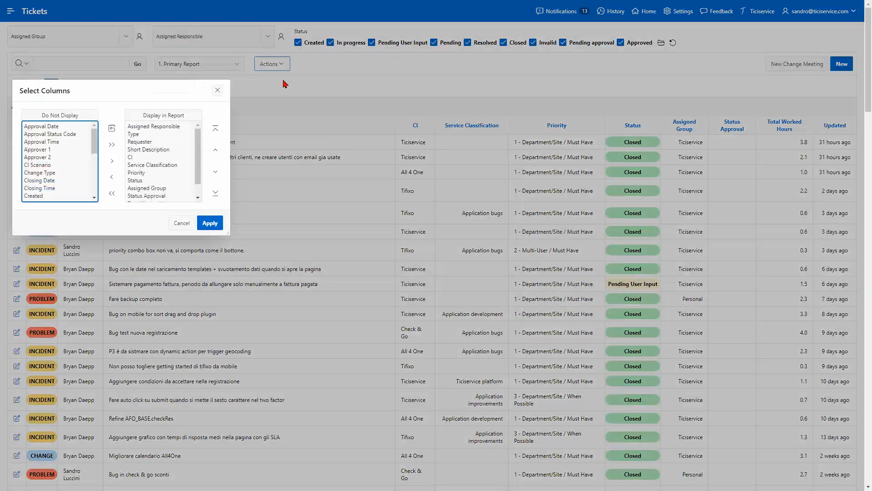
click(111, 145)
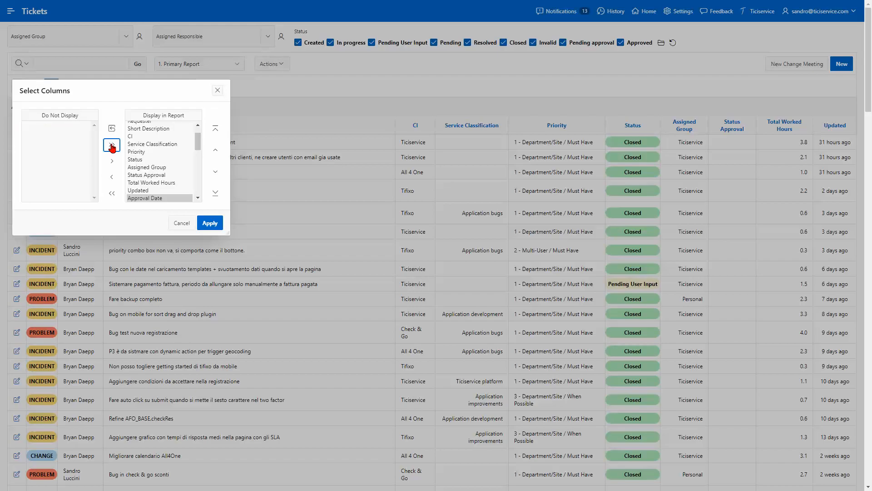
click(210, 222)
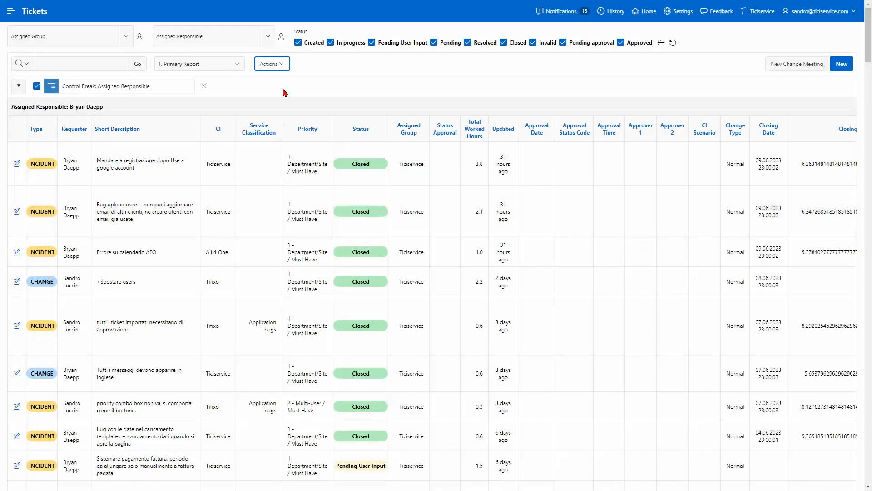
Step: Download the Tickets report as an Excel file
click(285, 64)
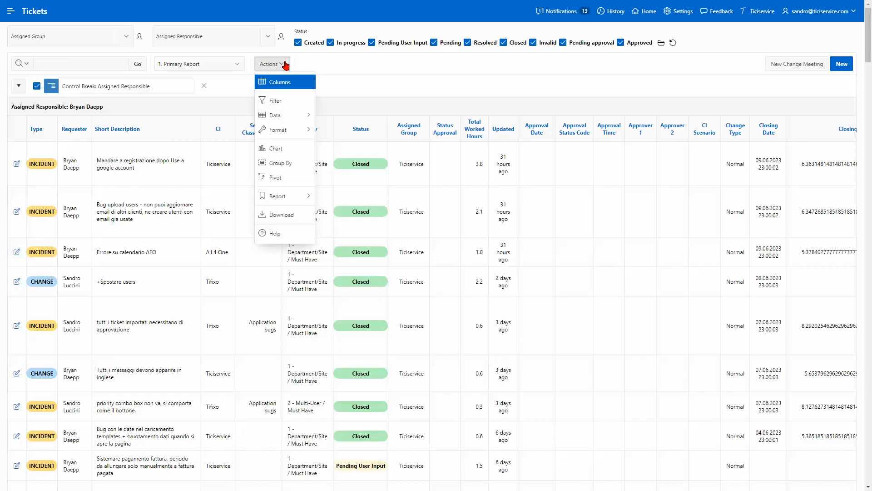
click(298, 215)
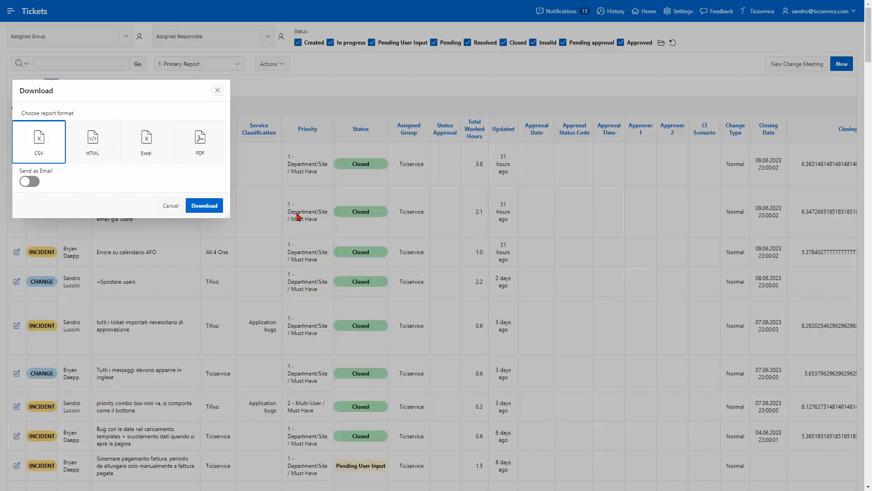
click(152, 161)
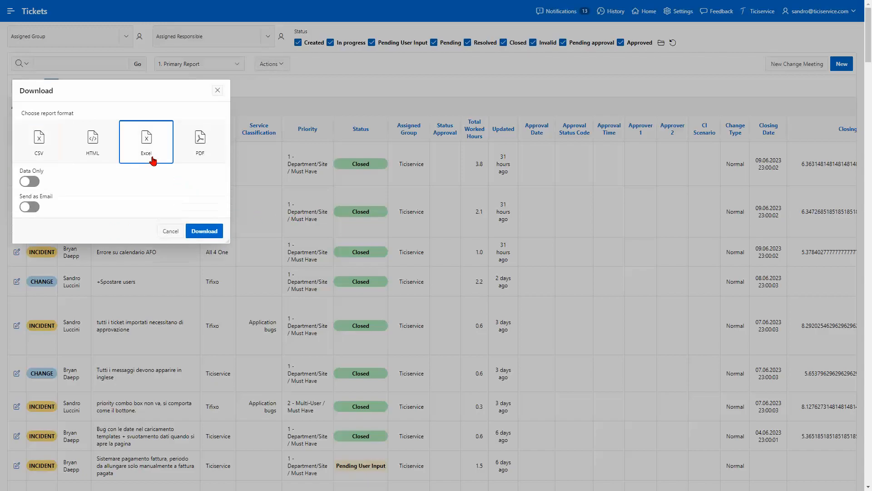
click(216, 234)
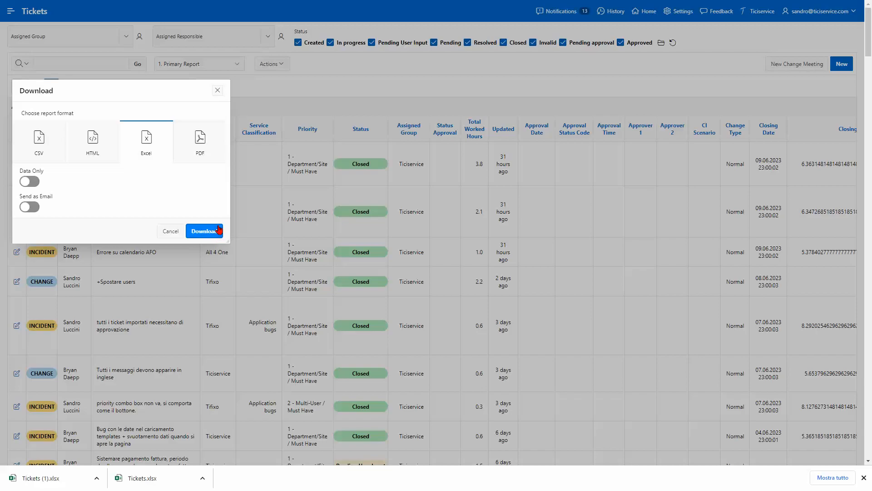
click(217, 91)
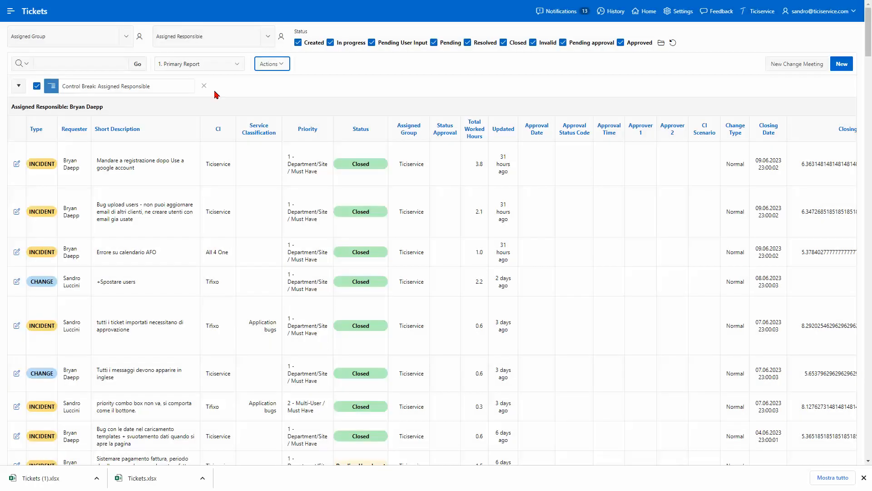